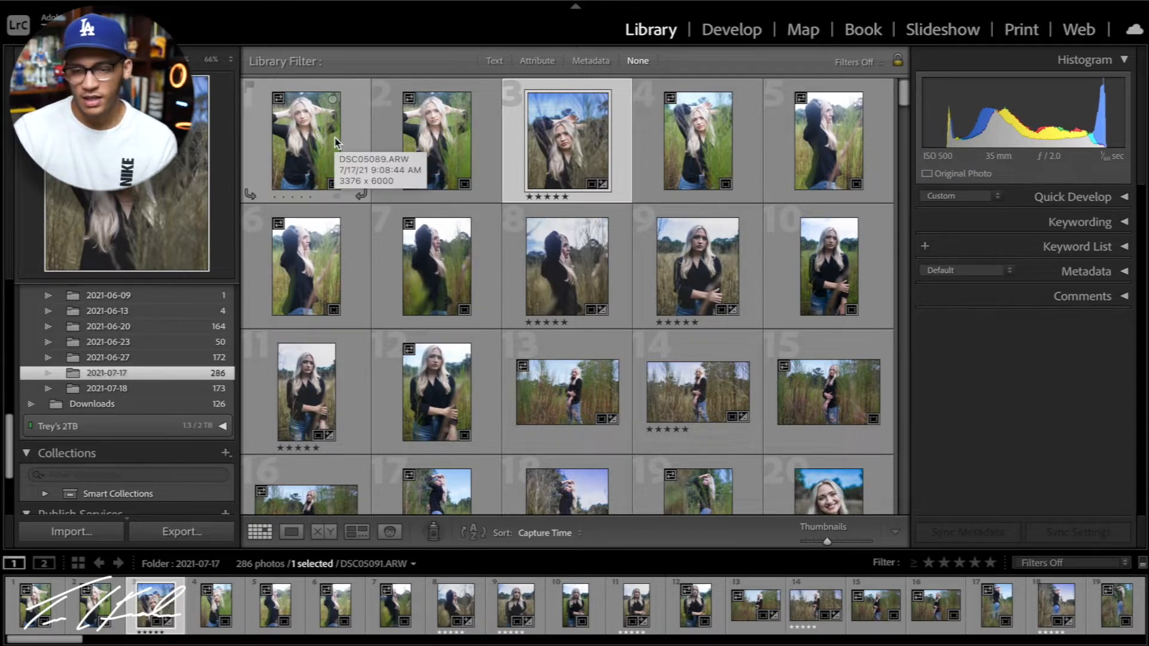
Open the photo DSC05102.ARW in the Develop module and hide the module picker for more viewing space.
{"action": "left_click", "coordinate": [729, 34]}
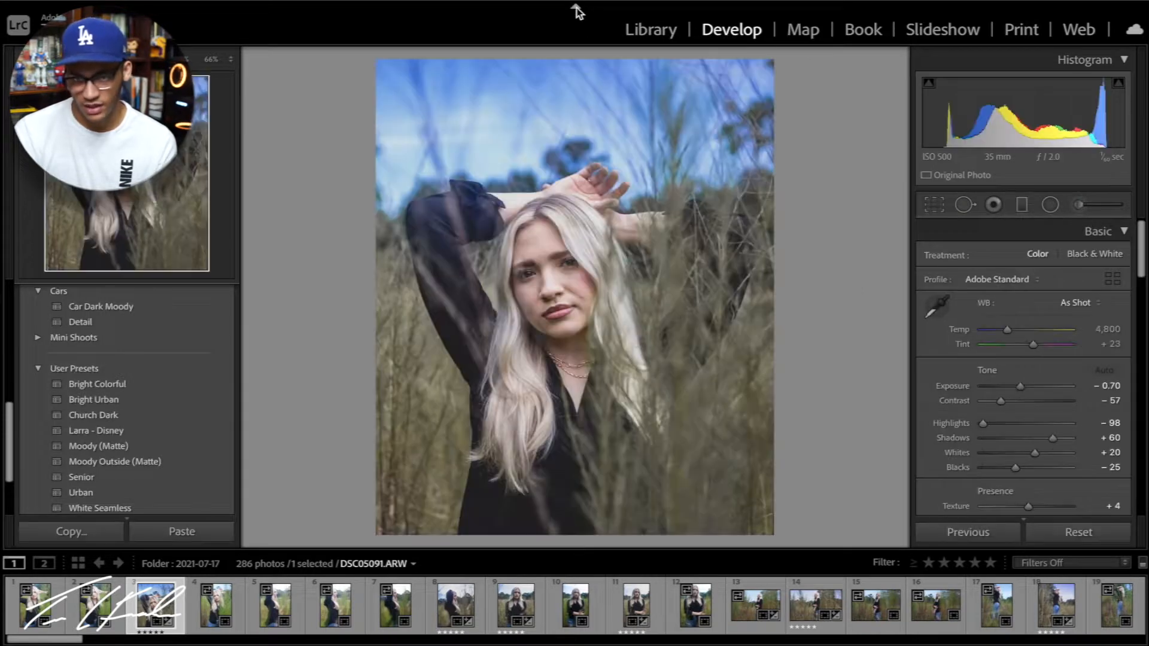
{"action": "left_click", "coordinate": [576, 7]}
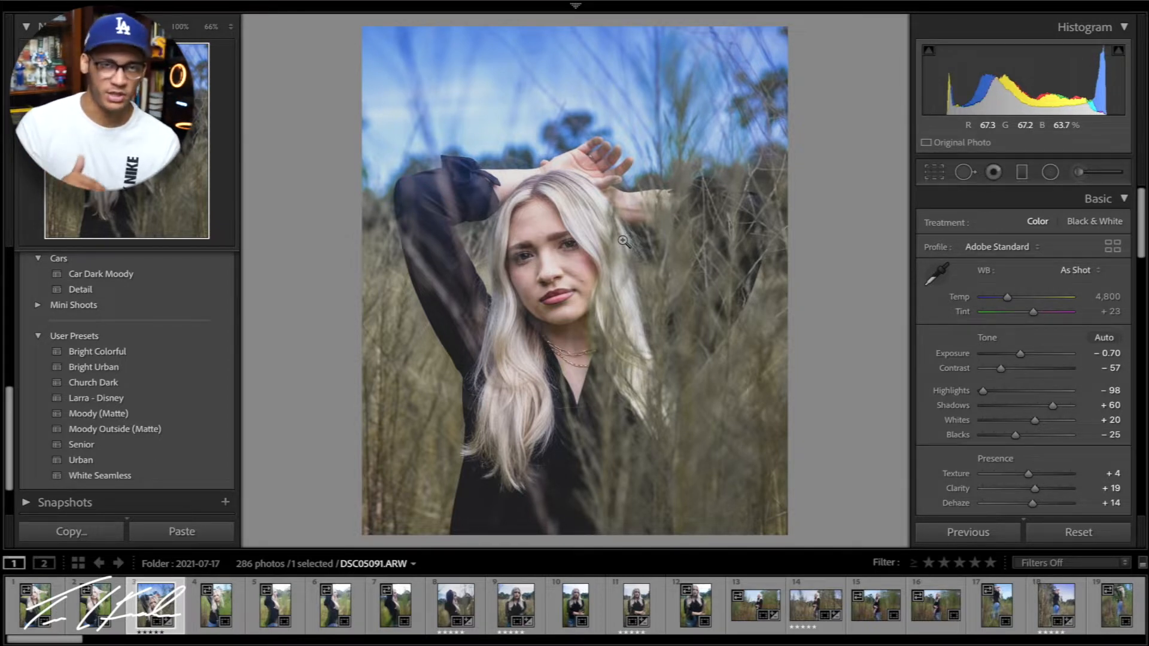
{"action": "left_click", "coordinate": [810, 611]}
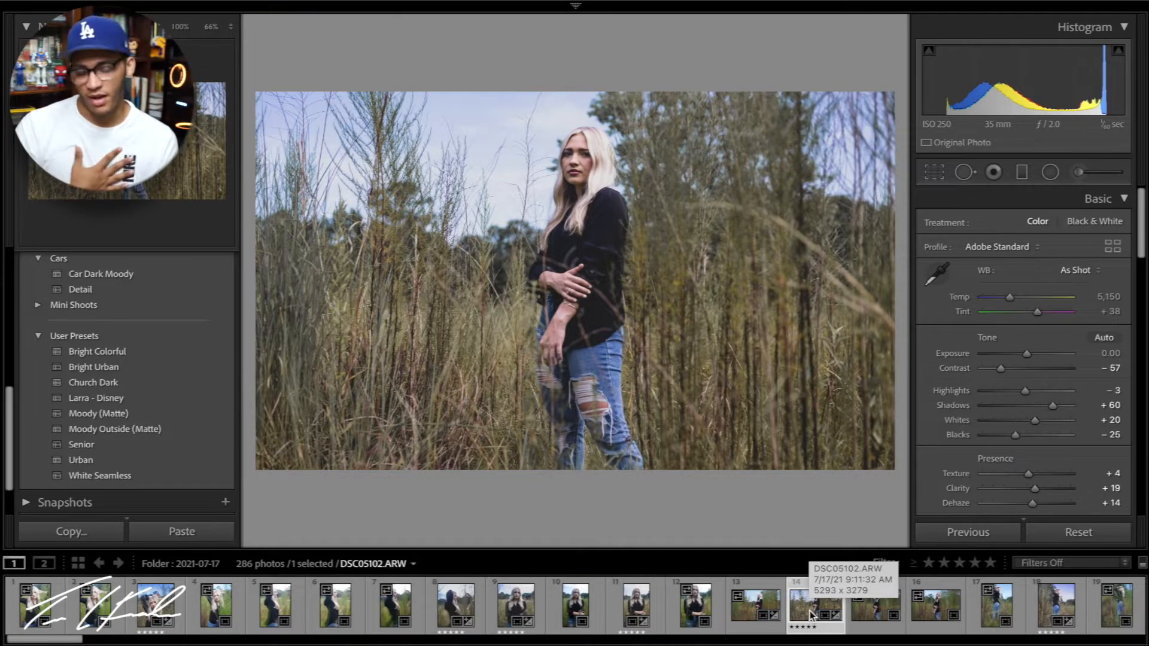
{"action": "left_click", "coordinate": [811, 615]}
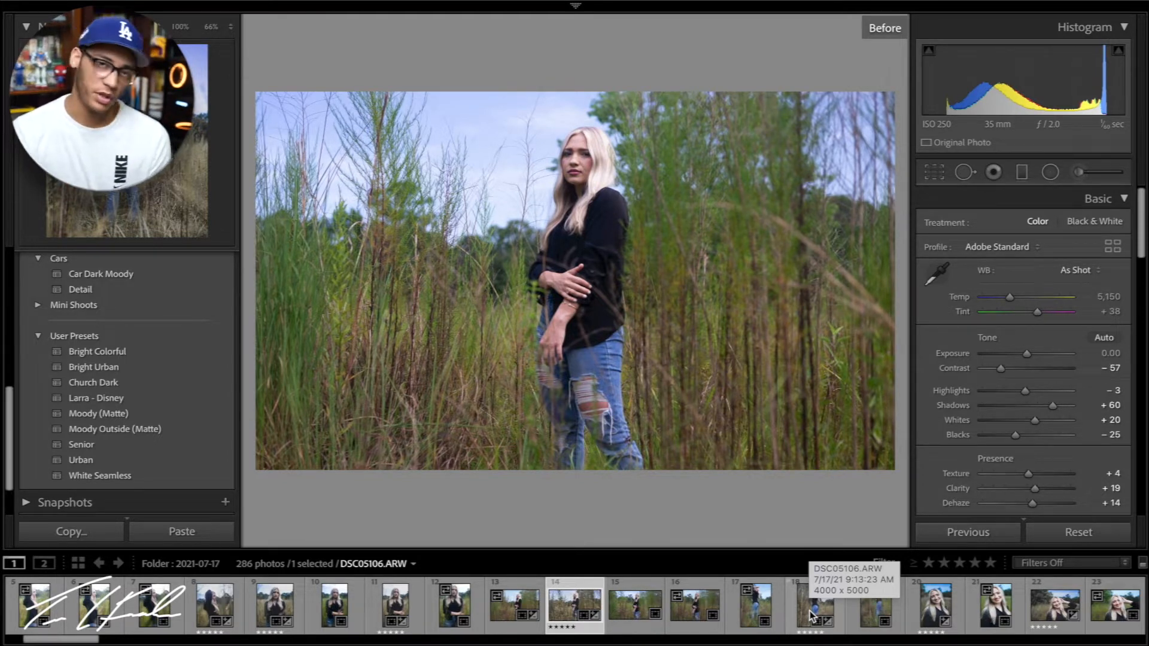
Compare the before and after versions of DSC05102.ARW and look up the Before / After viewing options.
{"action": "key", "text": "backslash"}
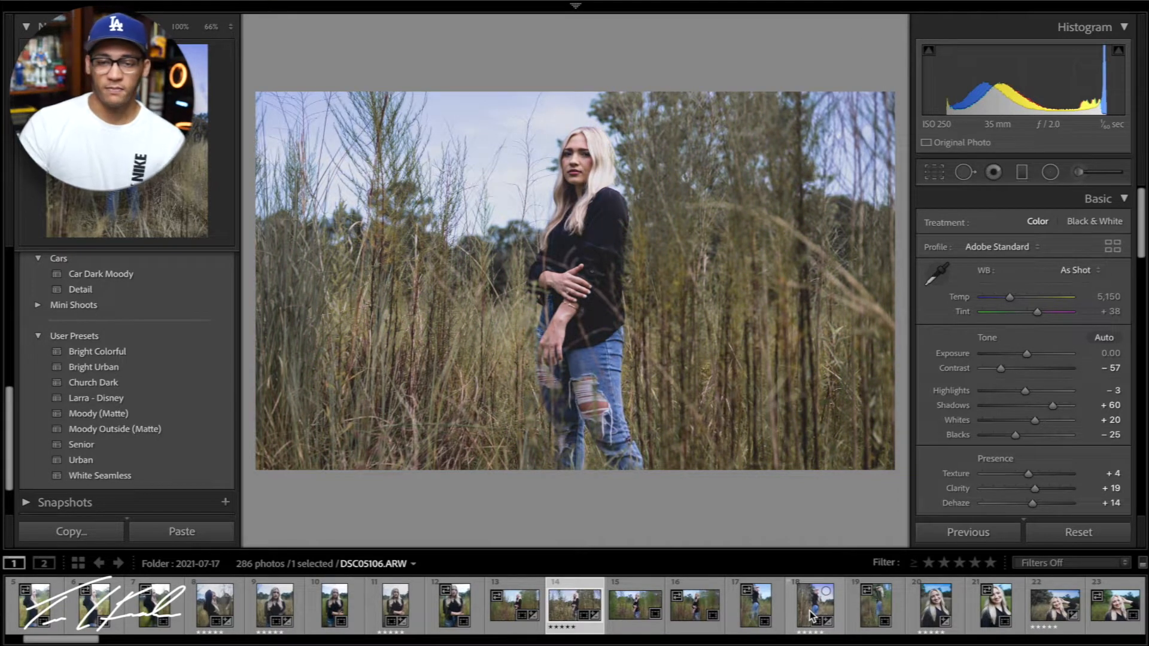
{"action": "key", "text": "backslash"}
{"action": "key", "text": "backslash"}
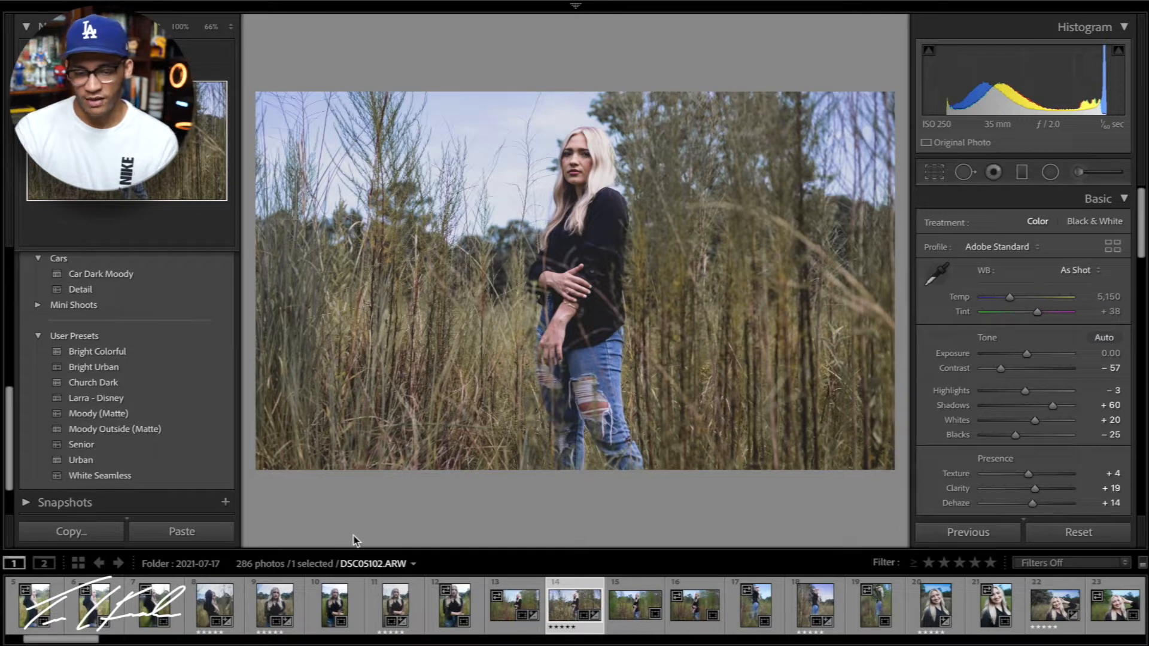
{"action": "left_click", "coordinate": [419, 0]}
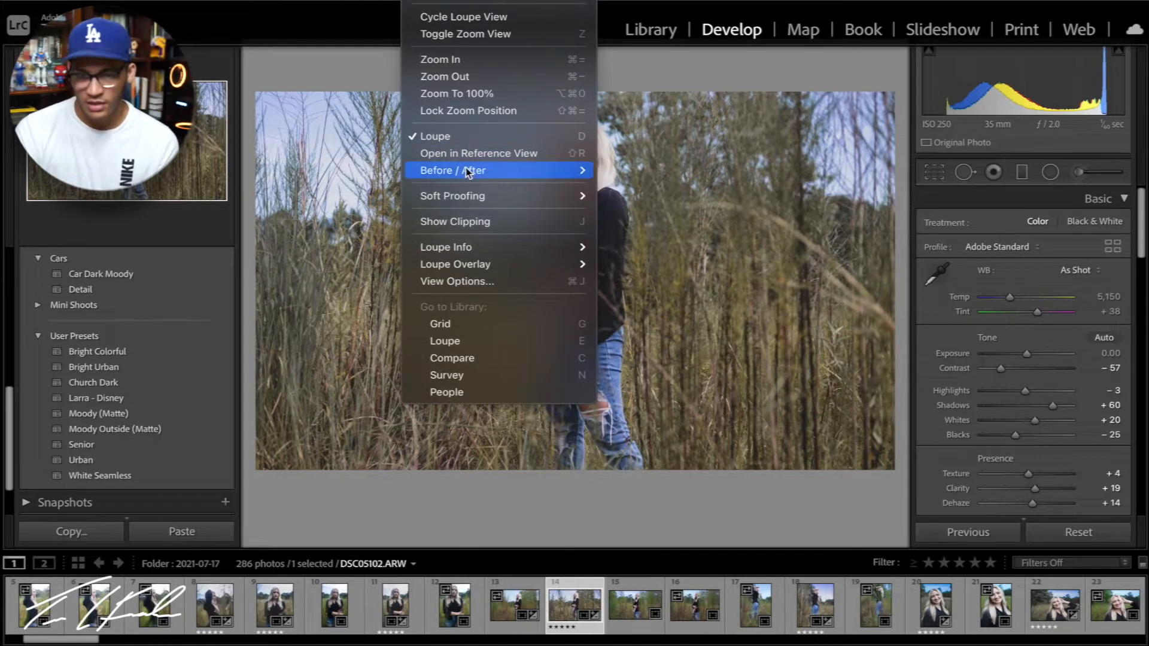
{"action": "mouse_move", "coordinate": [529, 174]}
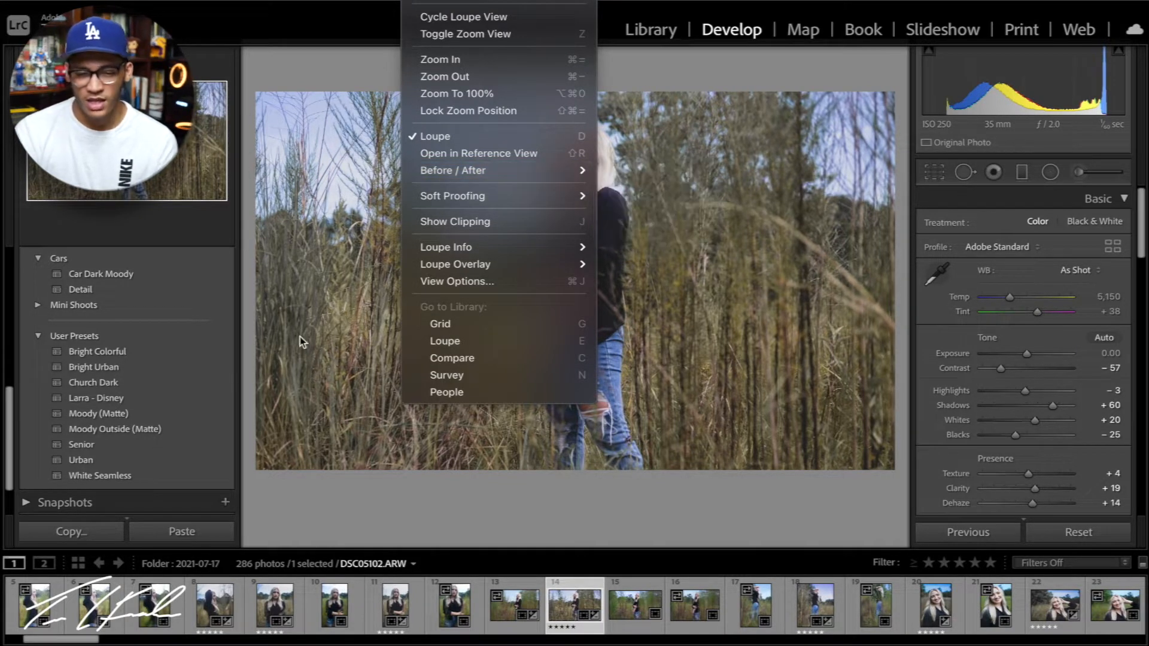
{"action": "left_click", "coordinate": [328, 492]}
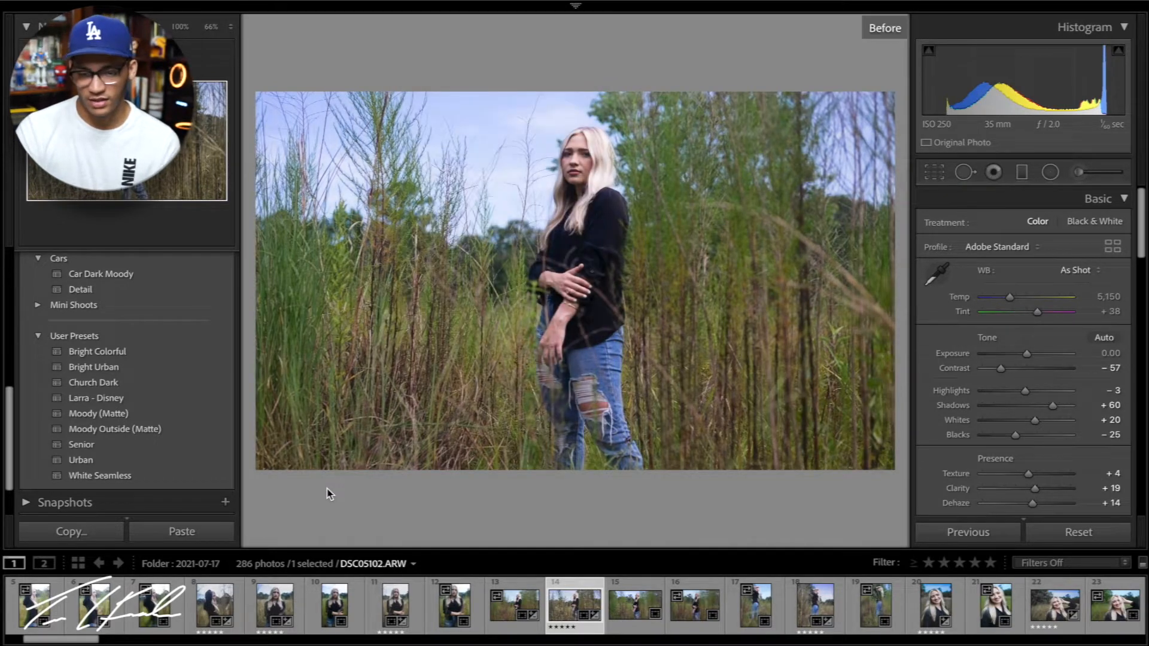
{"action": "key", "text": "backslash"}
{"action": "key", "text": "backslash"}
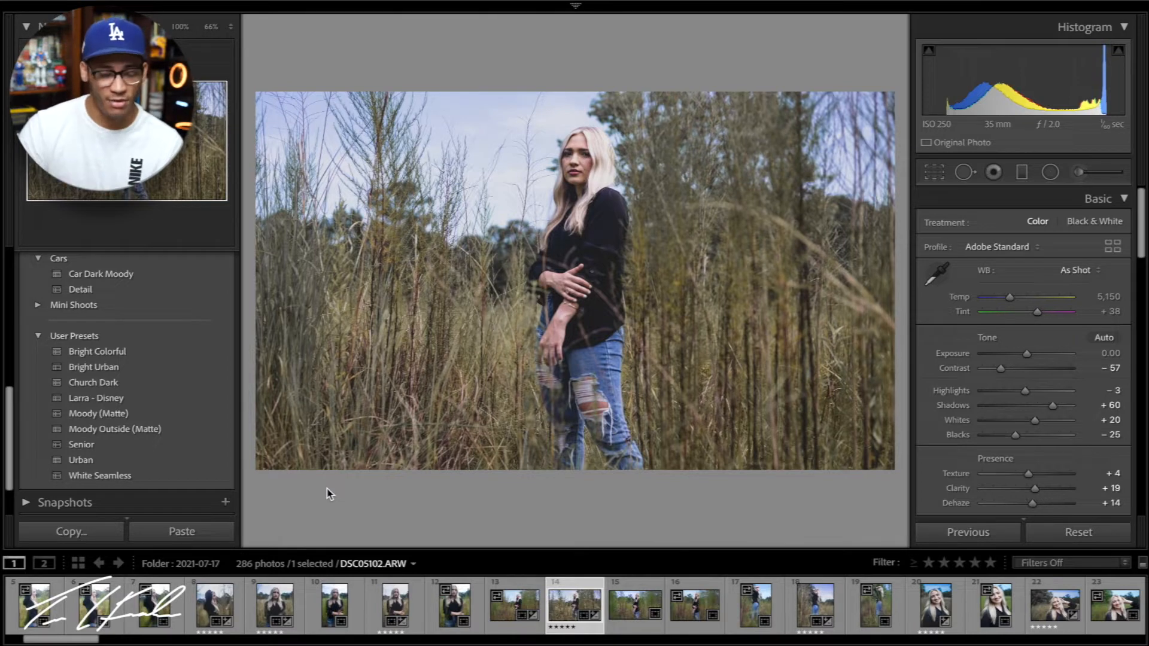
{"action": "key", "text": "backslash"}
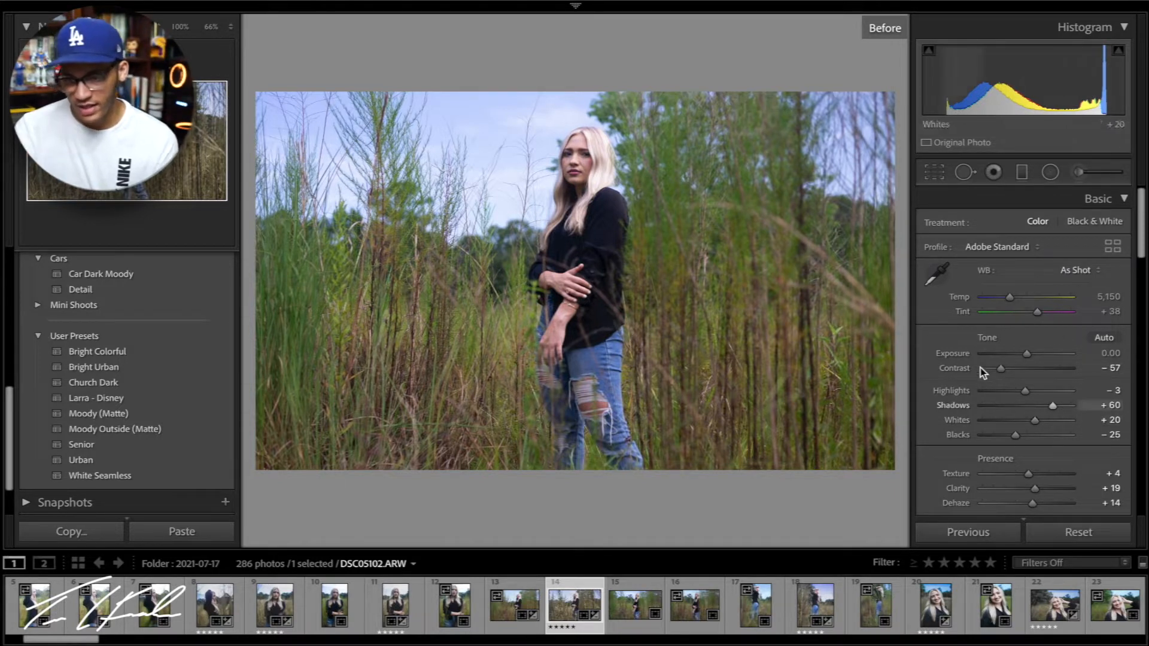
{"action": "key", "text": "backslash"}
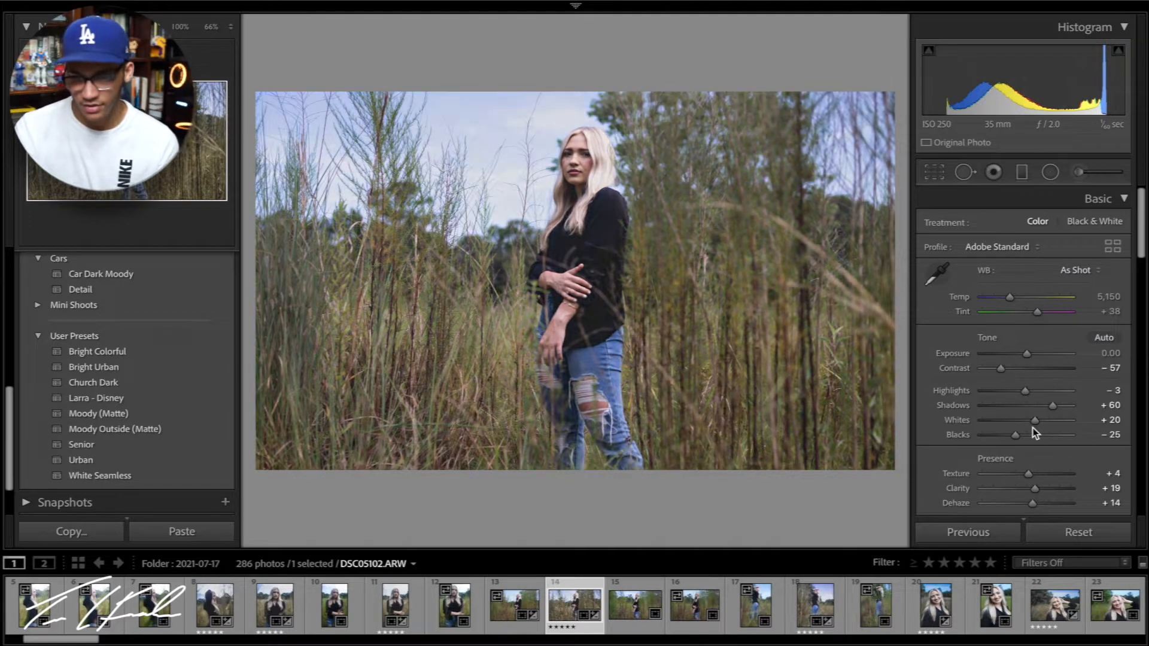
Switch to the unedited photo DSC05101.ARW and browse the user presets.
{"action": "key", "text": "Left"}
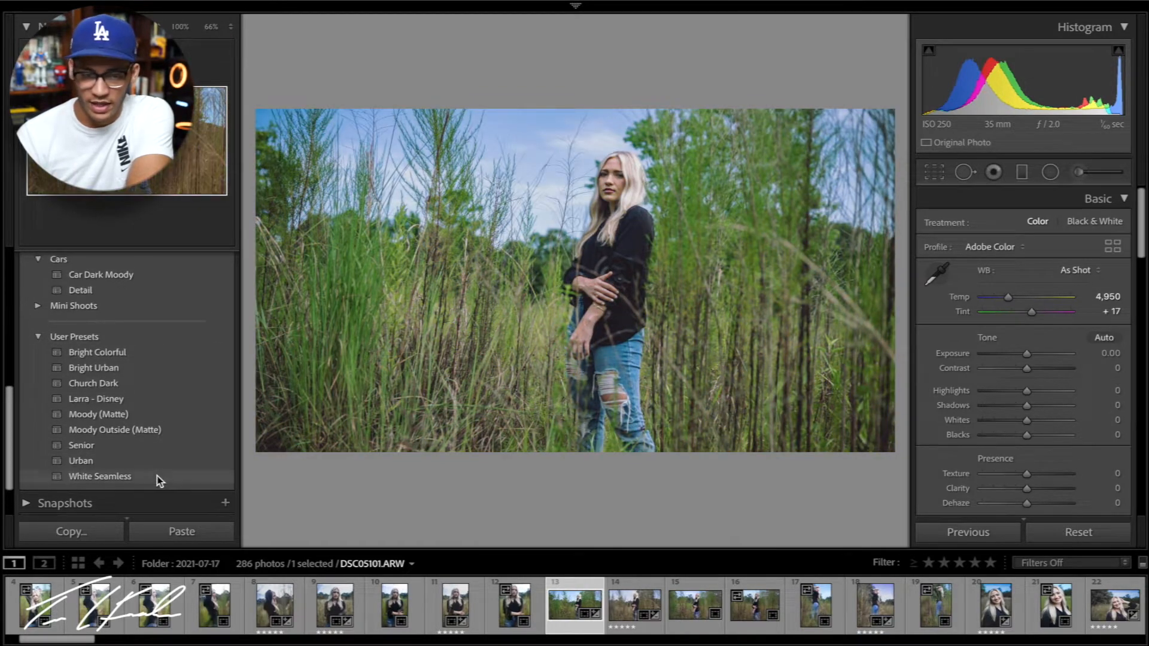
{"action": "scroll", "coordinate": [159, 476], "scroll_direction": "up", "scroll_amount": 2}
{"action": "scroll", "coordinate": [160, 478], "scroll_direction": "down", "scroll_amount": 1}
{"action": "scroll", "coordinate": [157, 476], "scroll_direction": "down", "scroll_amount": 2}
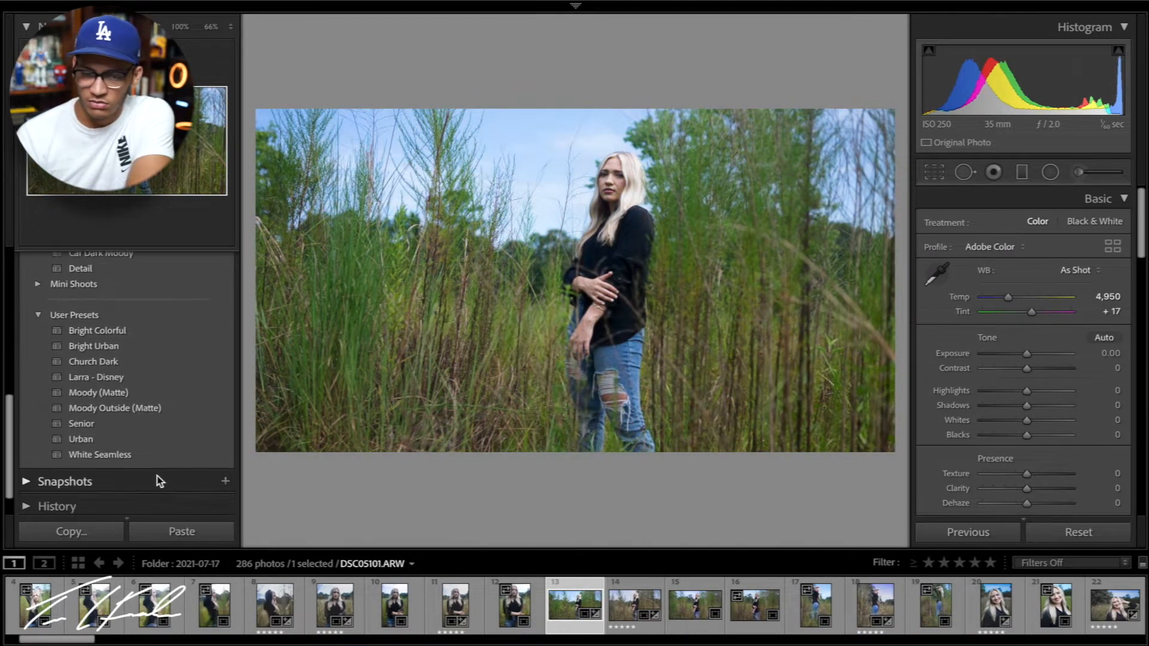
{"action": "scroll", "coordinate": [156, 476], "scroll_direction": "up", "scroll_amount": 1}
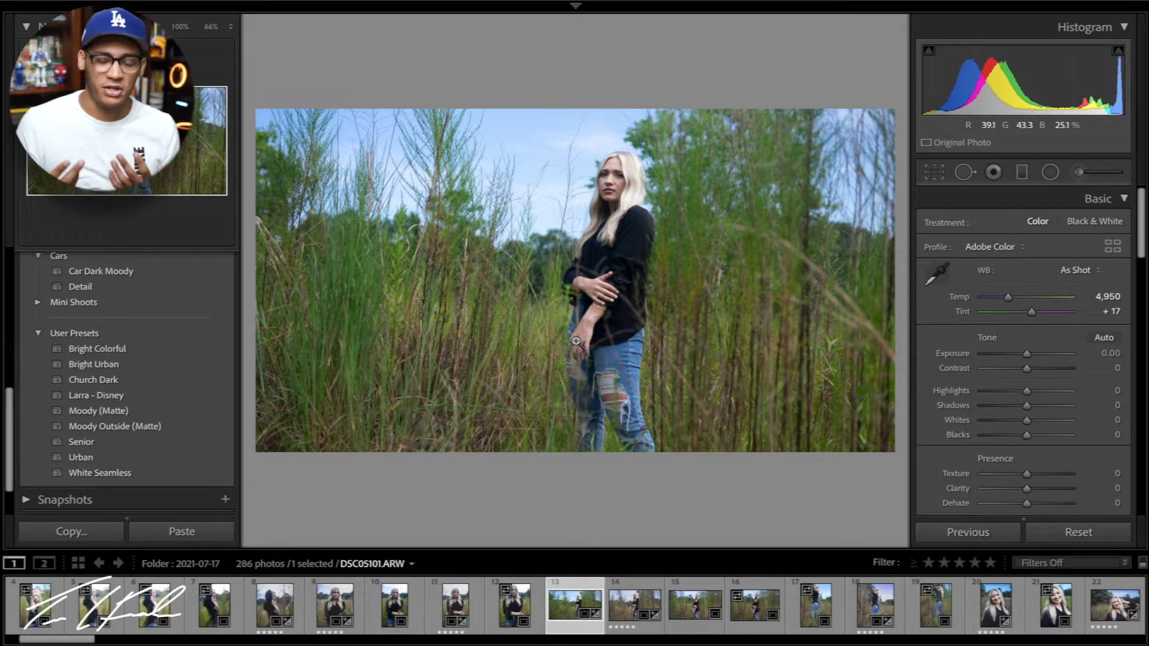
Start cropping DSC05101.ARW, review the aspect ratio choices, and extend the crop's upper edge slightly into a custom aspect.
{"action": "key", "text": "r"}
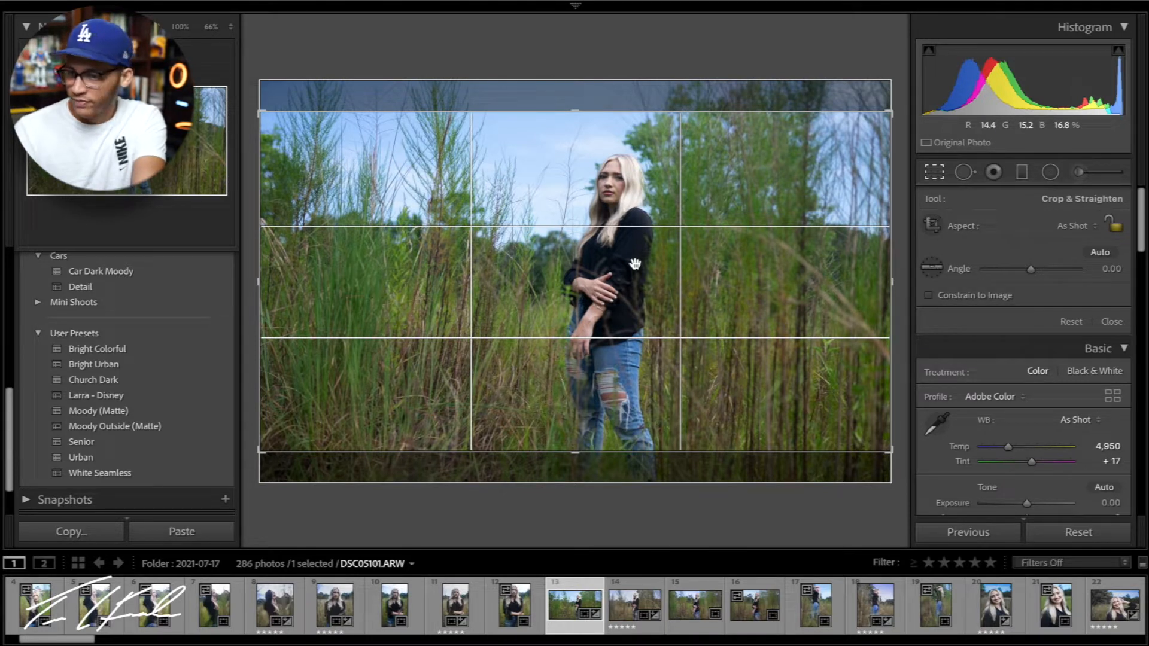
{"action": "left_click", "coordinate": [1071, 227]}
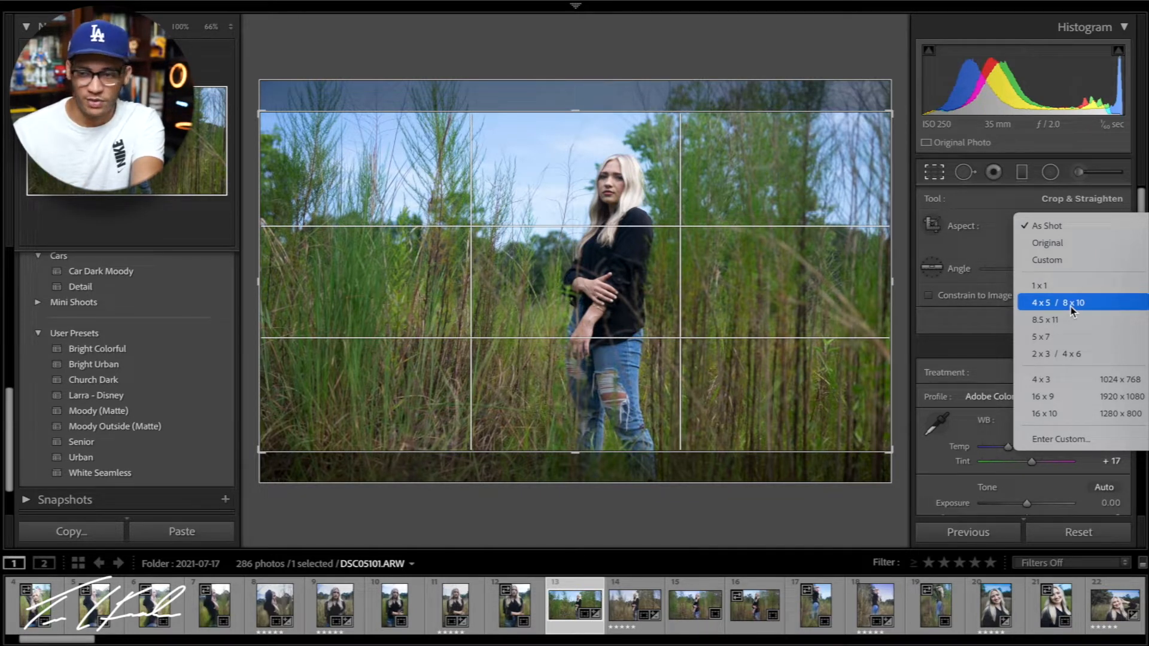
{"action": "left_click", "coordinate": [954, 242]}
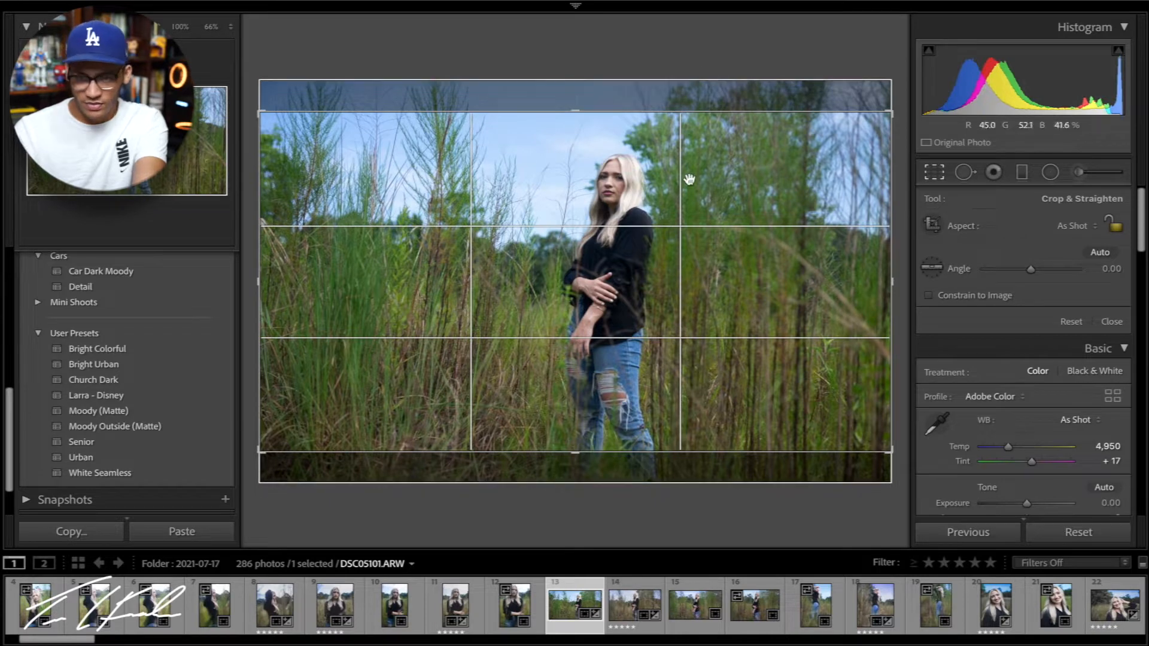
{"action": "left_click_drag", "start_coordinate": [550, 257], "coordinate": [560, 253]}
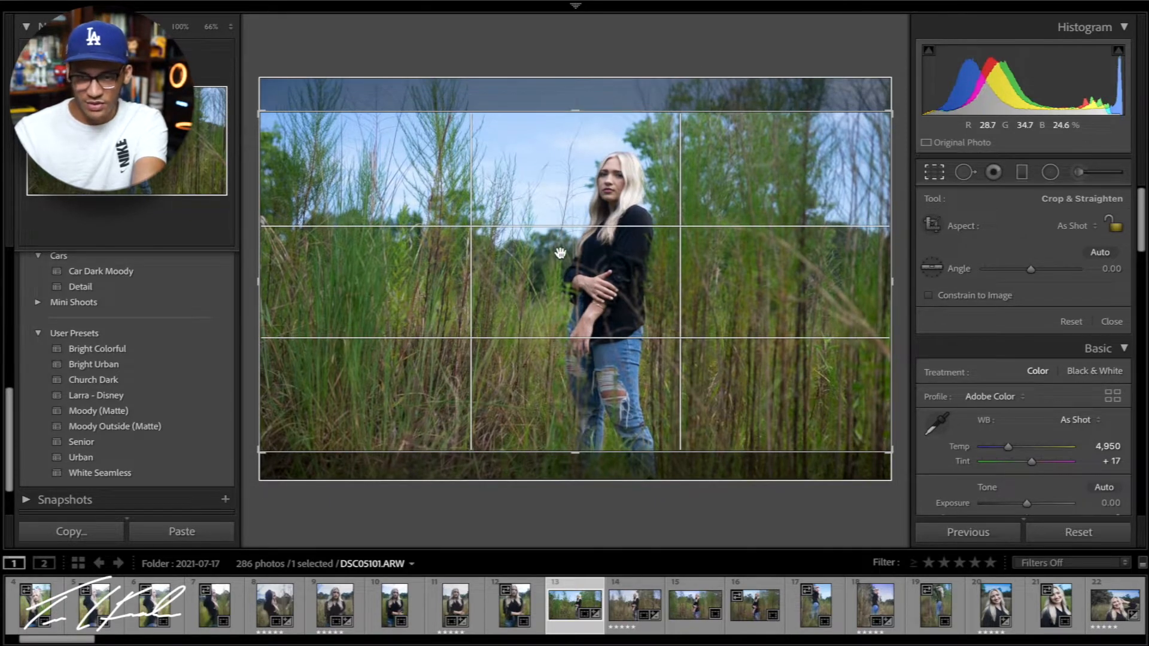
{"action": "mouse_move", "coordinate": [574, 115]}
{"action": "left_mouse_down"}
{"action": "mouse_move", "coordinate": [574, 139]}
{"action": "mouse_move", "coordinate": [572, 102]}
{"action": "mouse_move", "coordinate": [569, 125]}
{"action": "mouse_move", "coordinate": [561, 101]}
{"action": "left_mouse_up"}
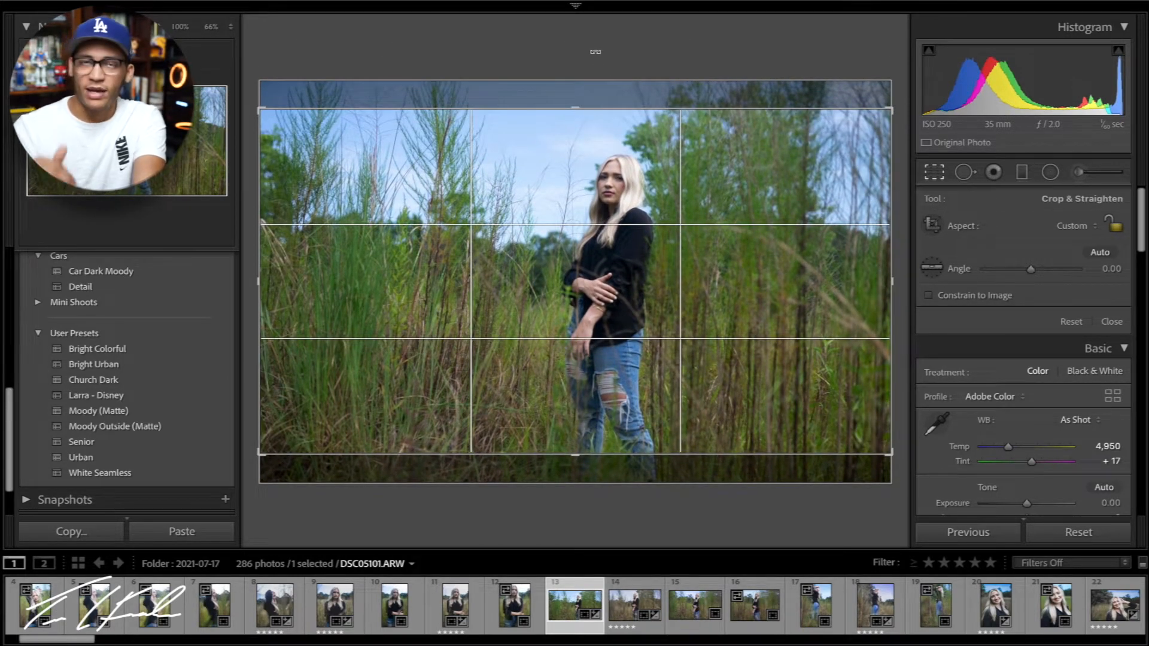
Rotate the crop to an angle of about −3.77 and apply it.
{"action": "key", "text": "o"}
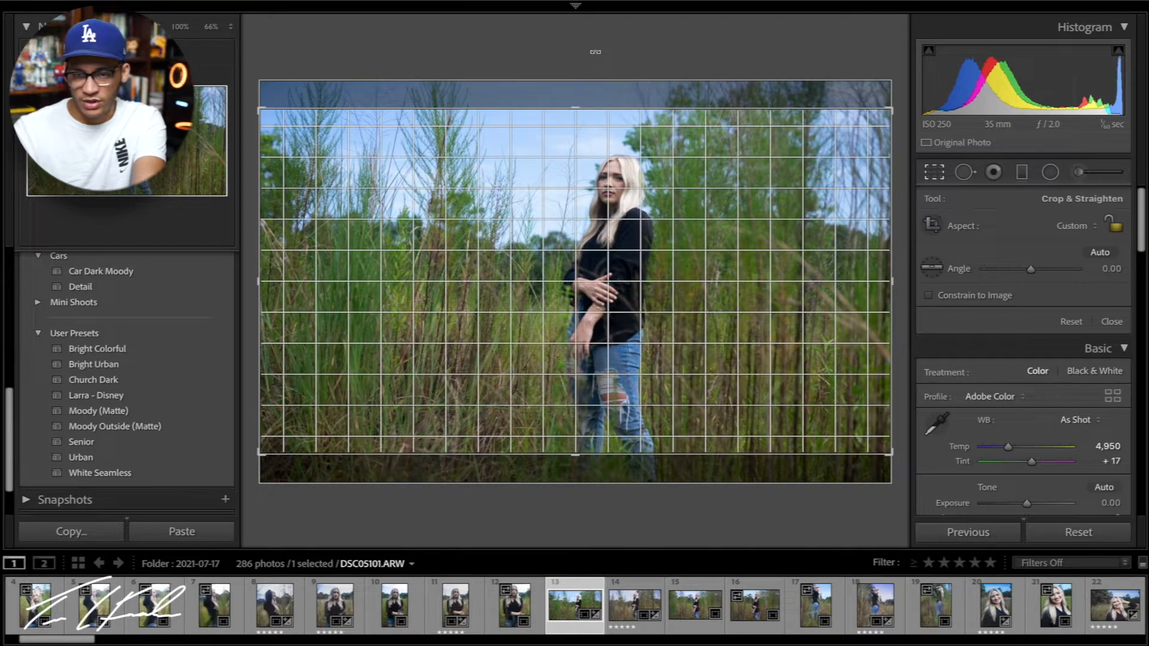
{"action": "mouse_move", "coordinate": [595, 51]}
{"action": "left_mouse_down"}
{"action": "mouse_move", "coordinate": [618, 53]}
{"action": "mouse_move", "coordinate": [580, 51]}
{"action": "left_mouse_up"}
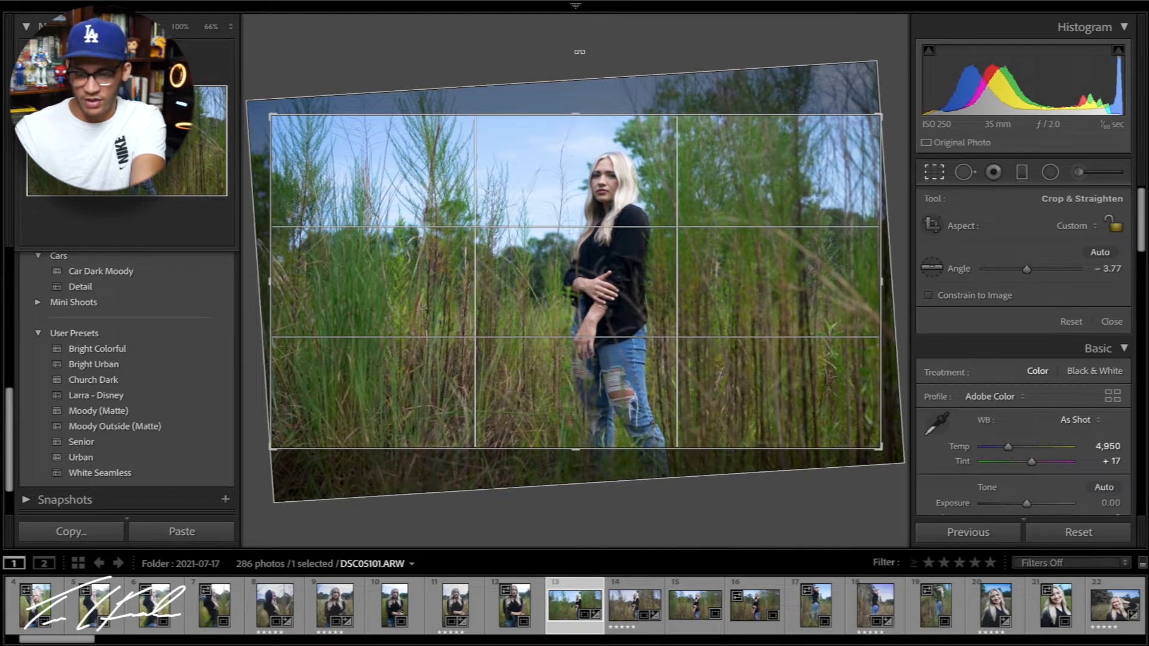
{"action": "key", "text": "Return"}
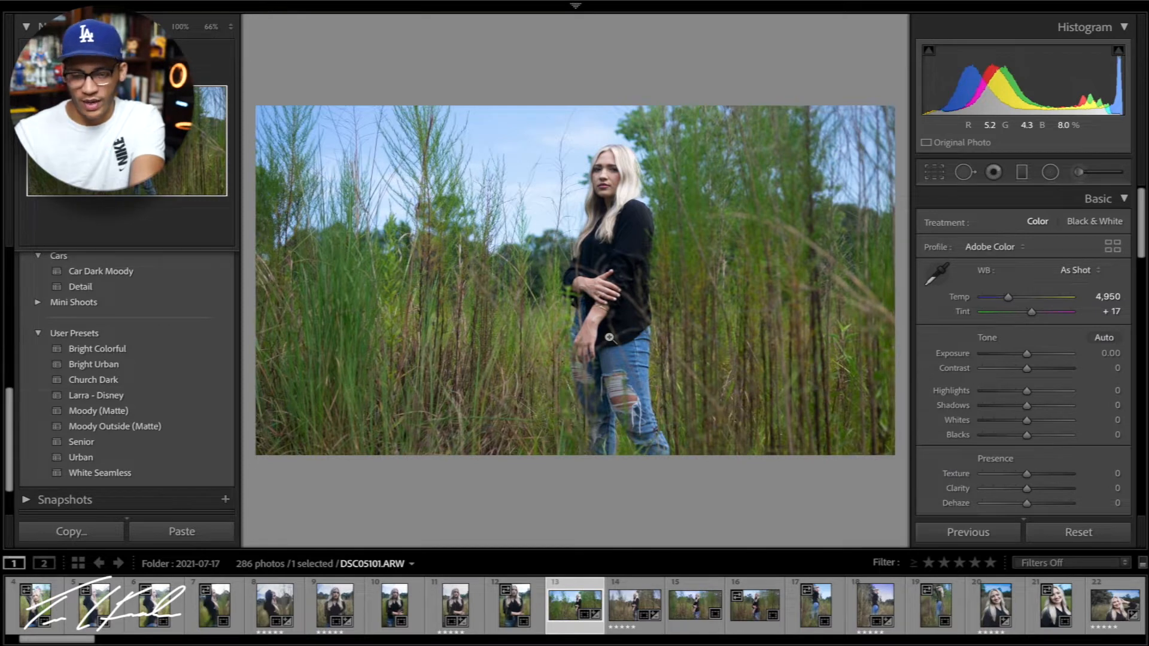
Reopen the crop, trim a strip off the photo's left side, and apply it.
{"action": "key", "text": "r"}
{"action": "left_click_drag", "start_coordinate": [271, 284], "coordinate": [299, 289]}
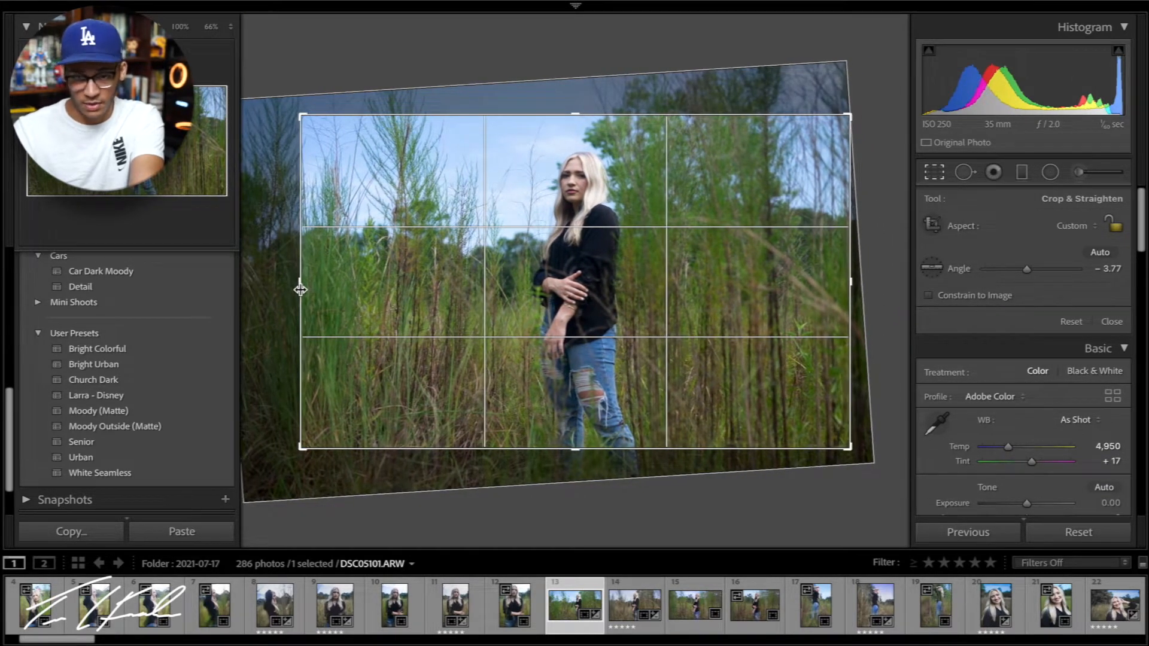
{"action": "key", "text": "r"}
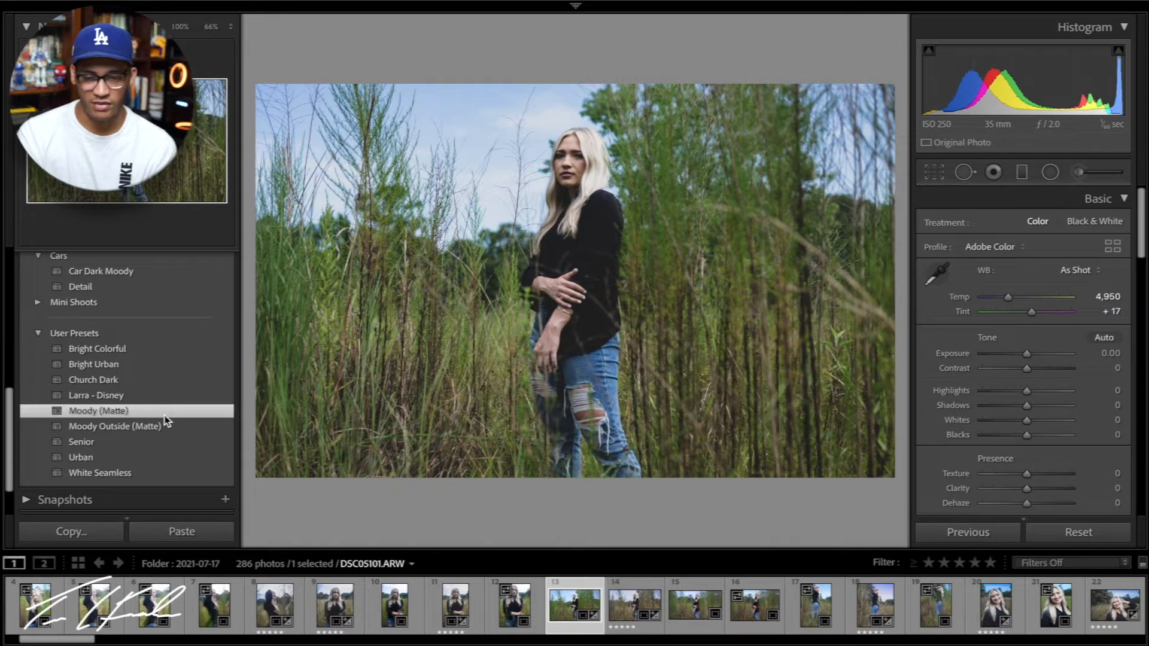
Apply the Moody (Matte) user preset to the cropped photo.
{"action": "left_click", "coordinate": [164, 415]}
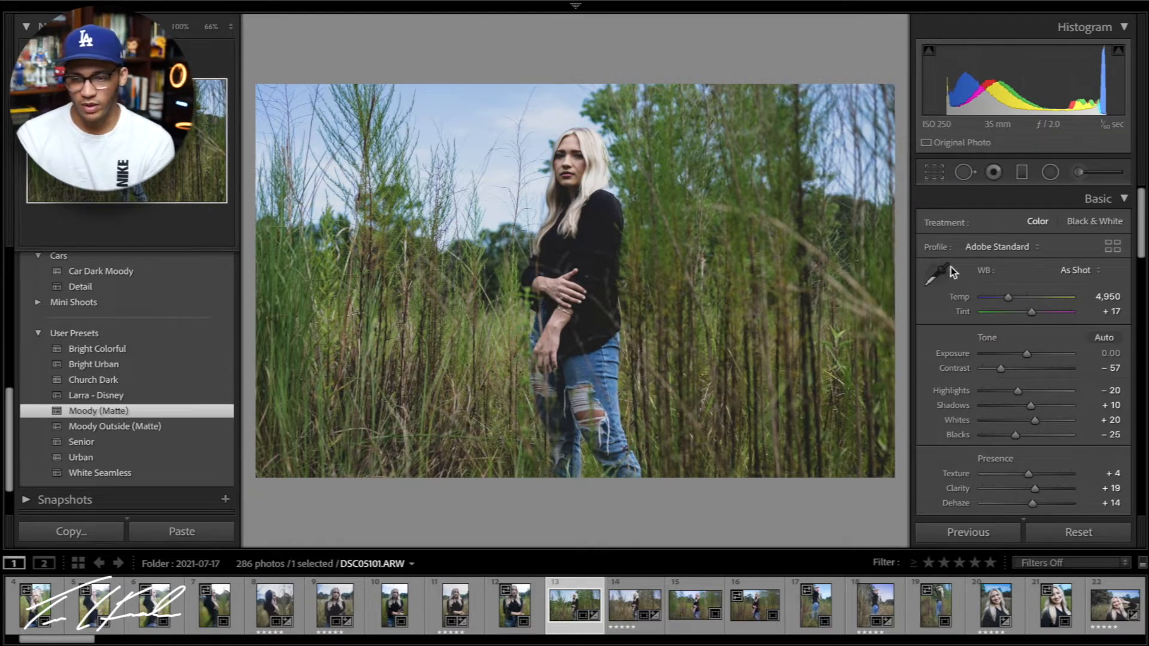
Try warming the white balance to a temperature of 6,227 and undo the change.
{"action": "left_click", "coordinate": [936, 276]}
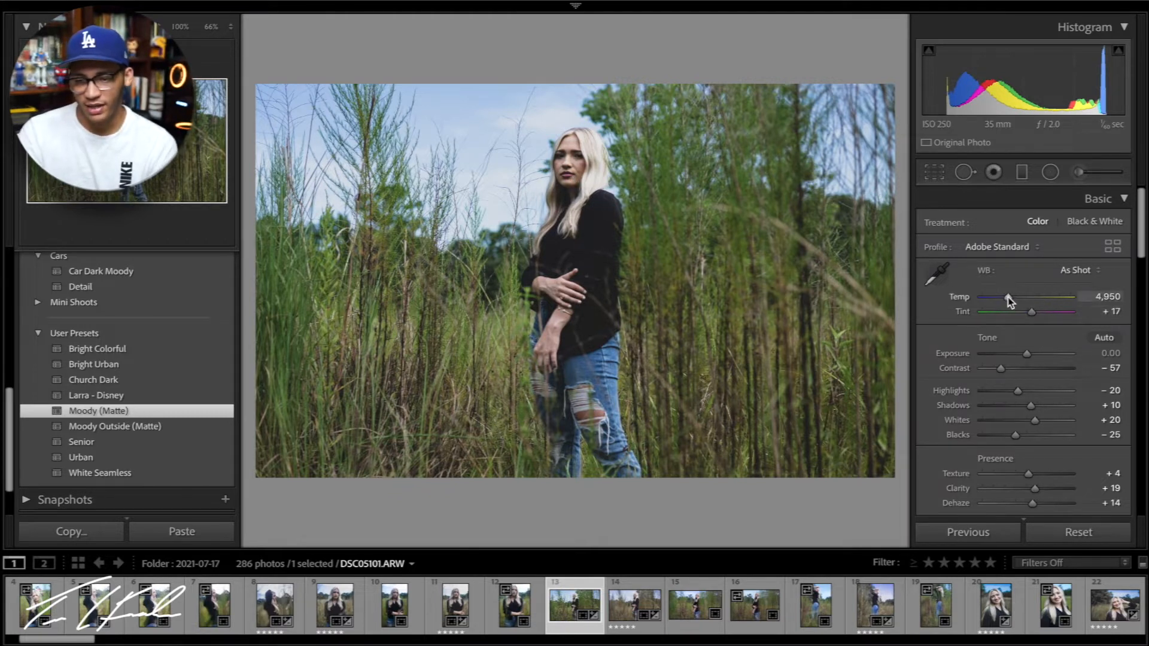
{"action": "mouse_move", "coordinate": [1008, 296]}
{"action": "left_mouse_down"}
{"action": "mouse_move", "coordinate": [1054, 296]}
{"action": "mouse_move", "coordinate": [1021, 297]}
{"action": "left_mouse_up"}
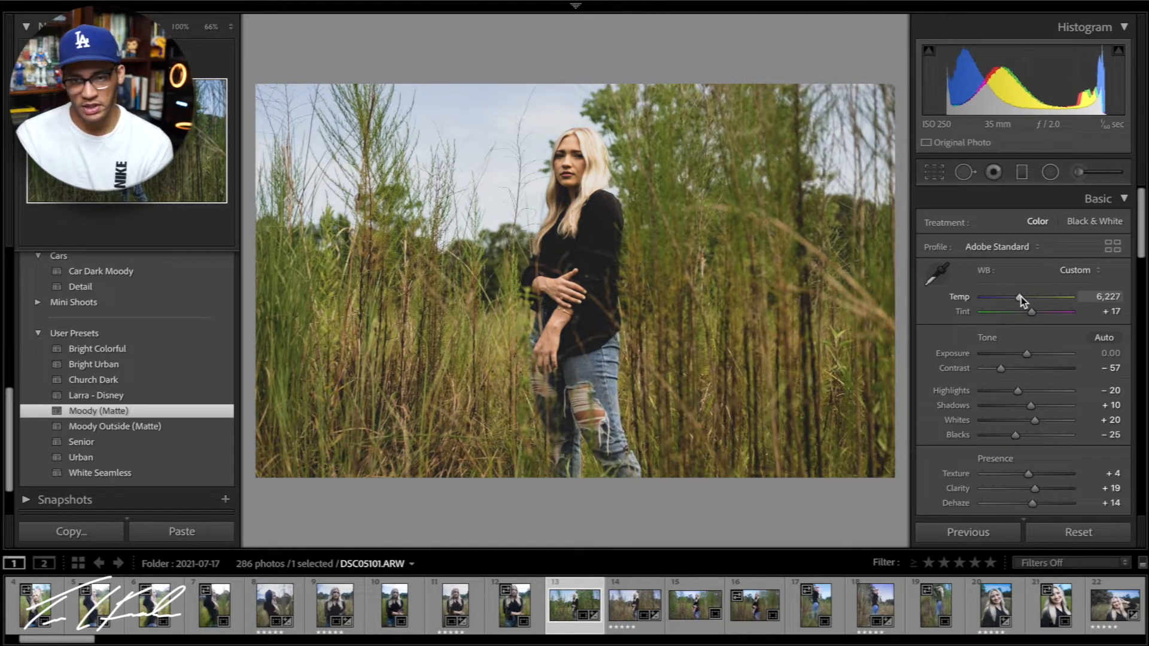
{"action": "key", "text": "ctrl+z"}
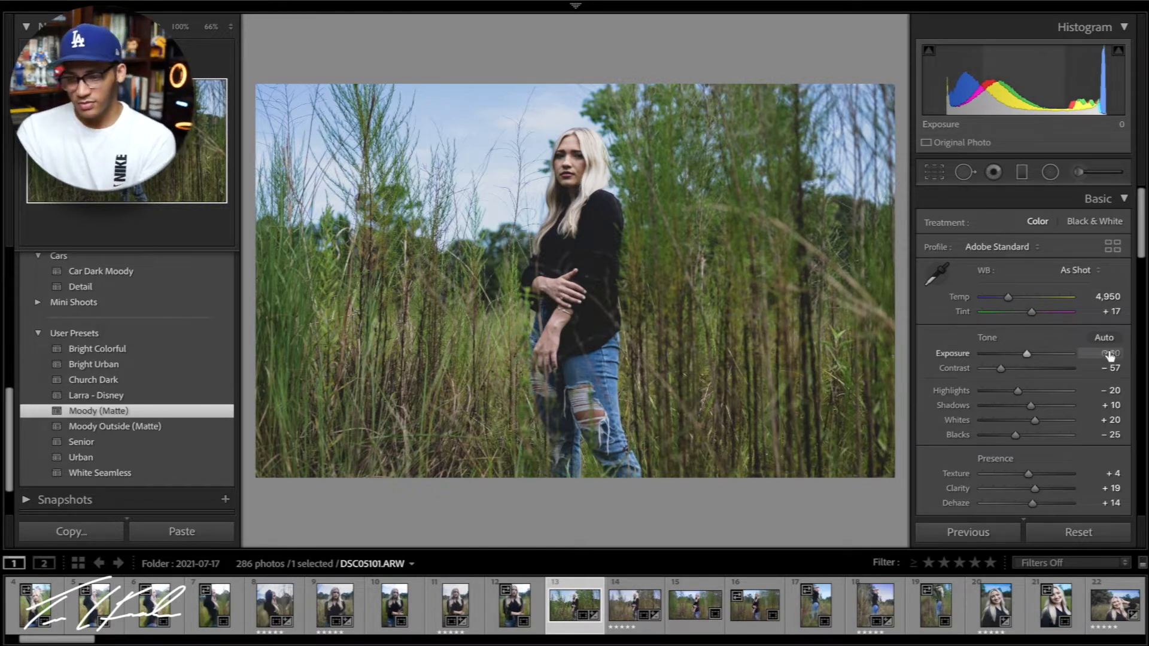
Try an exposure of −0.60 and a contrast of +61, undoing each change.
{"action": "left_click_drag", "start_coordinate": [1027, 355], "coordinate": [1021, 355]}
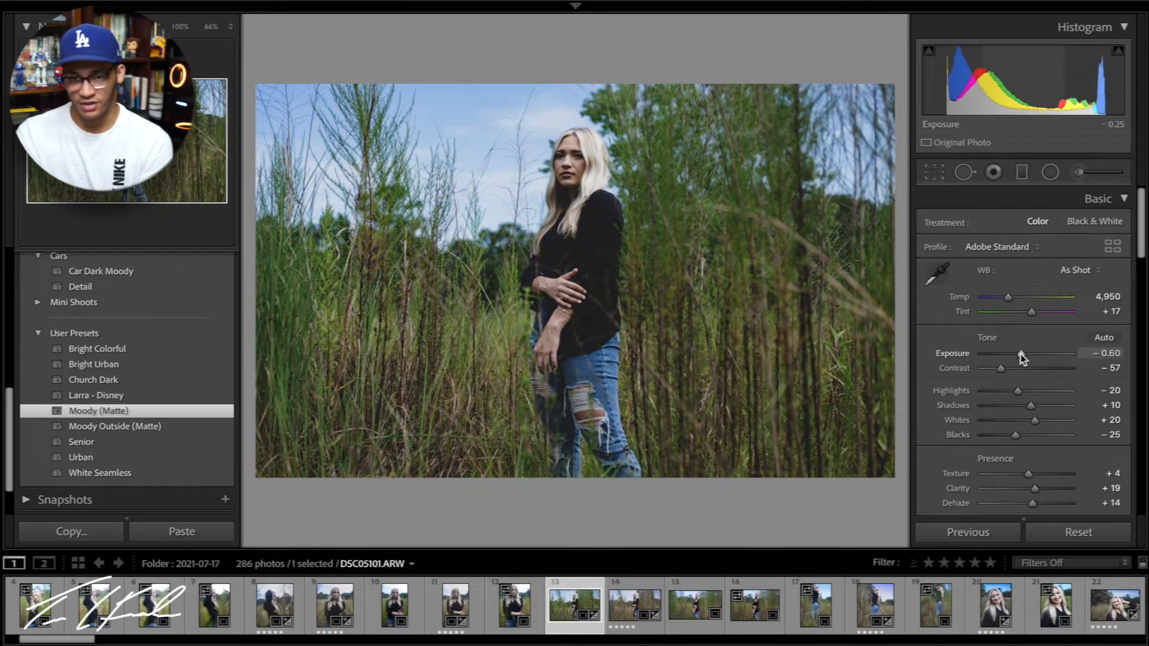
{"action": "key", "text": "ctrl+z"}
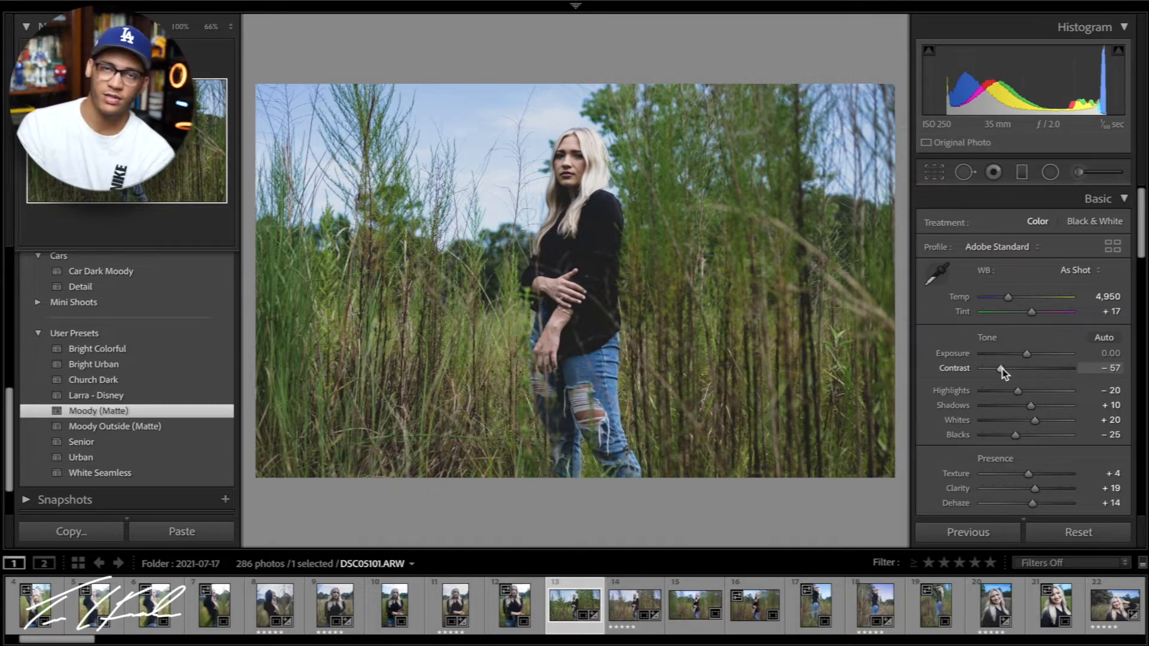
{"action": "left_click_drag", "start_coordinate": [1002, 368], "coordinate": [1054, 370]}
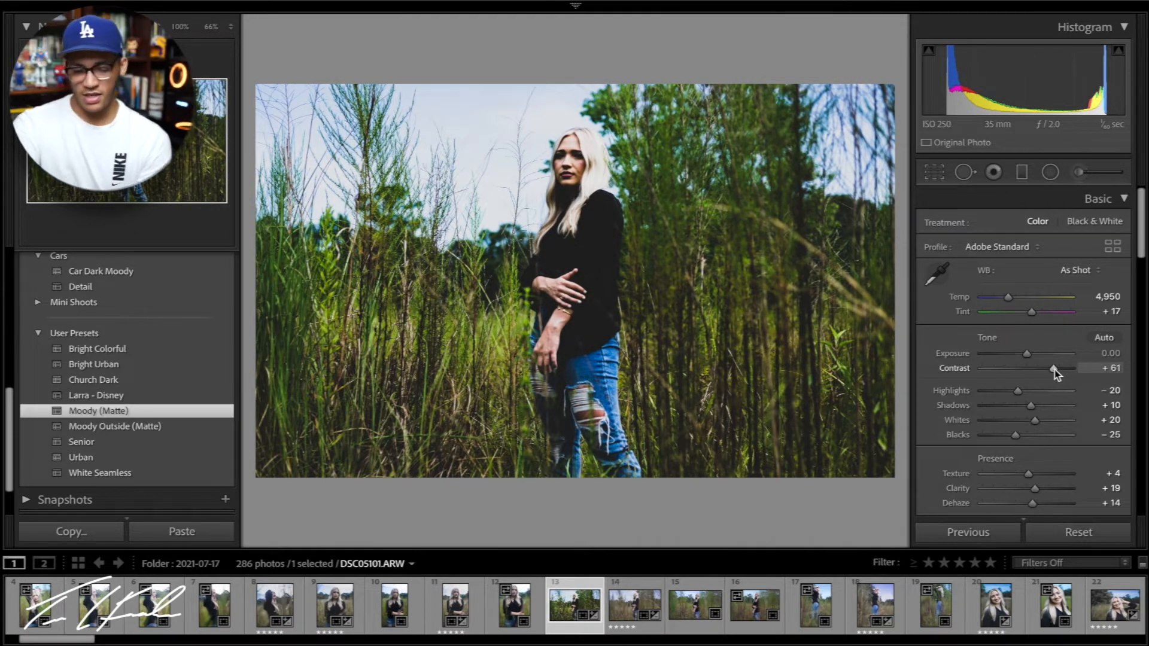
{"action": "key", "text": "ctrl+z"}
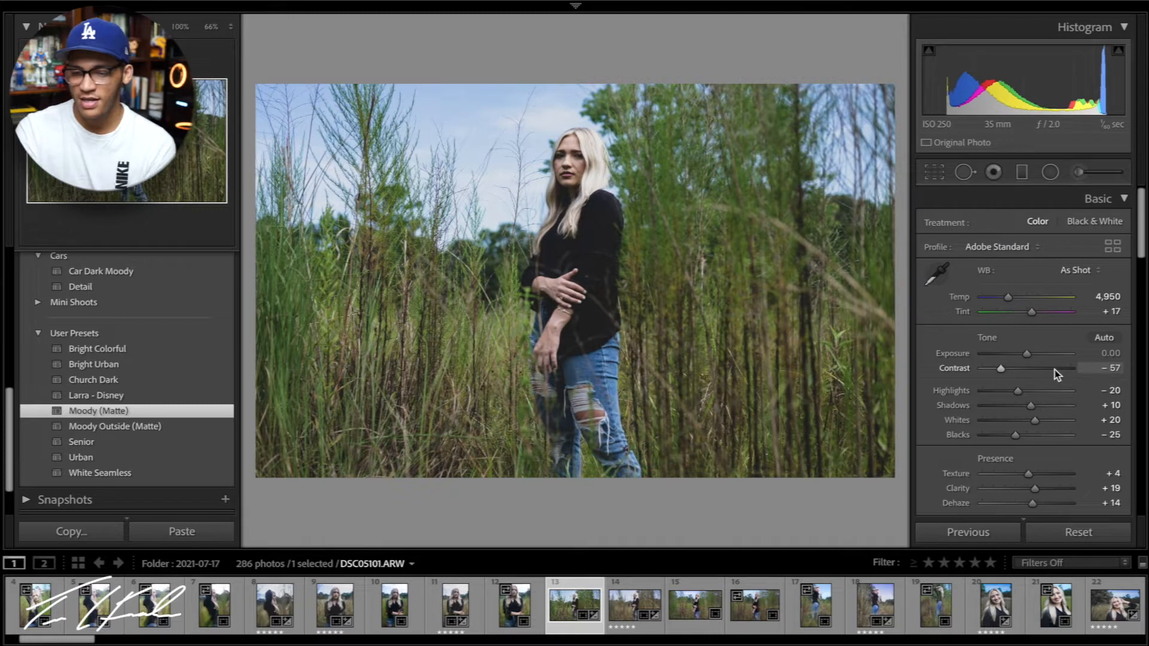
Lower the photo's highlights to −100.
{"action": "scroll", "coordinate": [1054, 370], "scroll_direction": "down", "scroll_amount": 1}
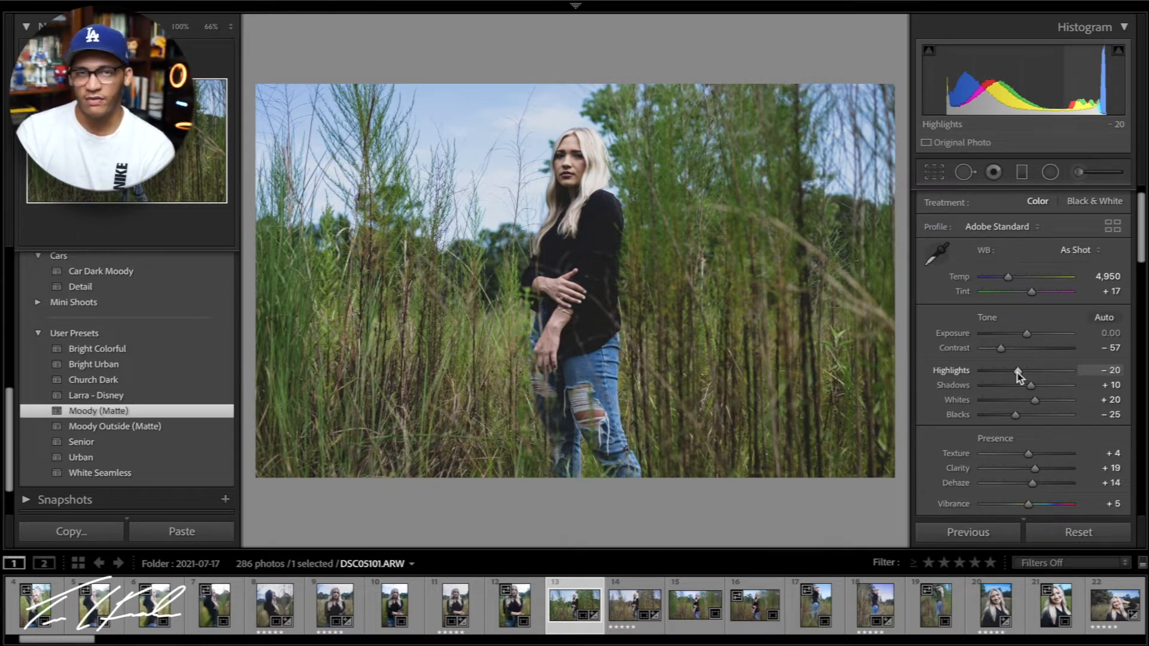
{"action": "left_click_drag", "start_coordinate": [1017, 373], "coordinate": [982, 371]}
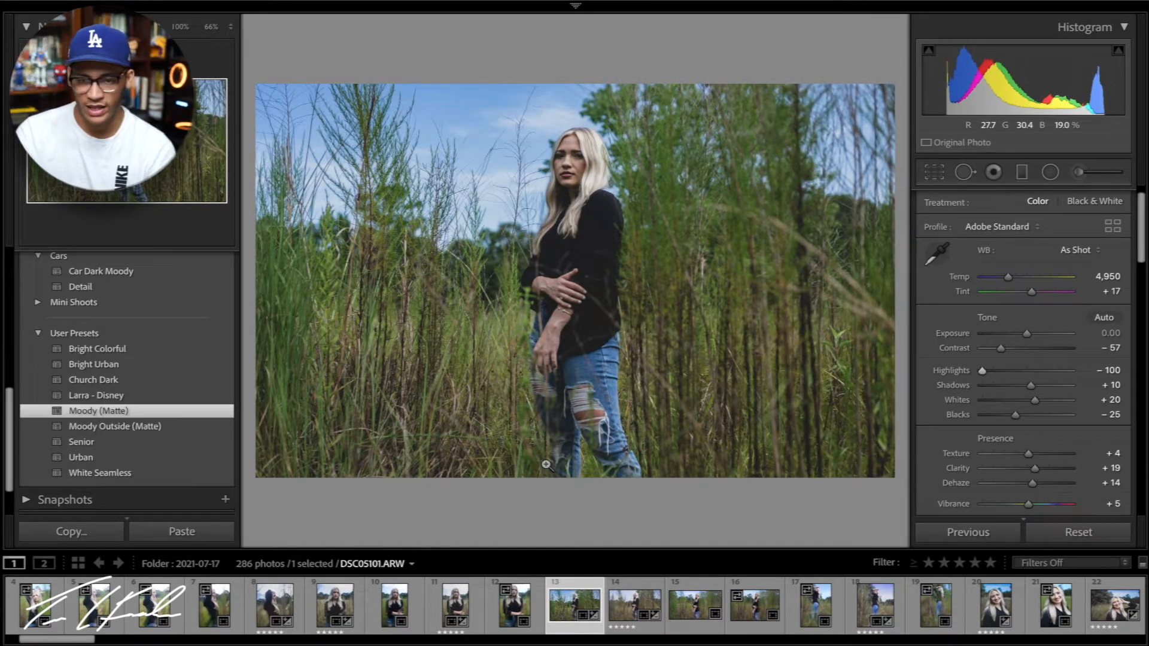
Compare the edited photo with its unedited version, toggling between the two twice.
{"action": "key", "text": "backslash"}
{"action": "key", "text": "backslash"}
{"action": "key", "text": "backslash"}
{"action": "key", "text": "backslash"}
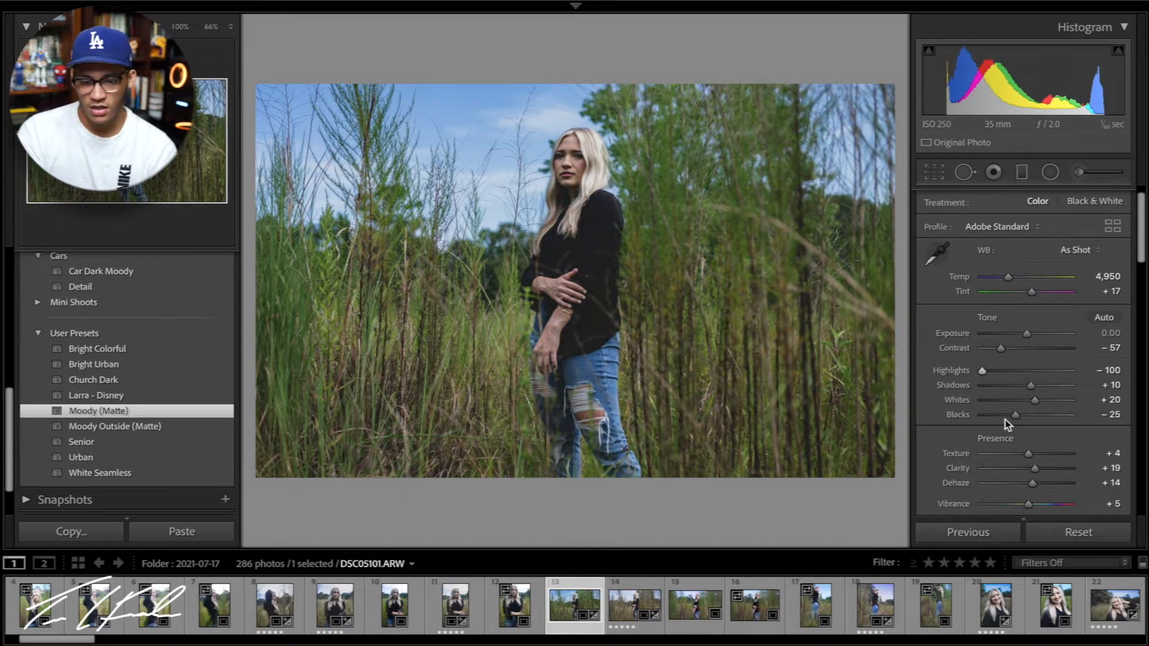
Undo the highlights reduction and lower the highlights to −100 again.
{"action": "key", "text": "ctrl+z"}
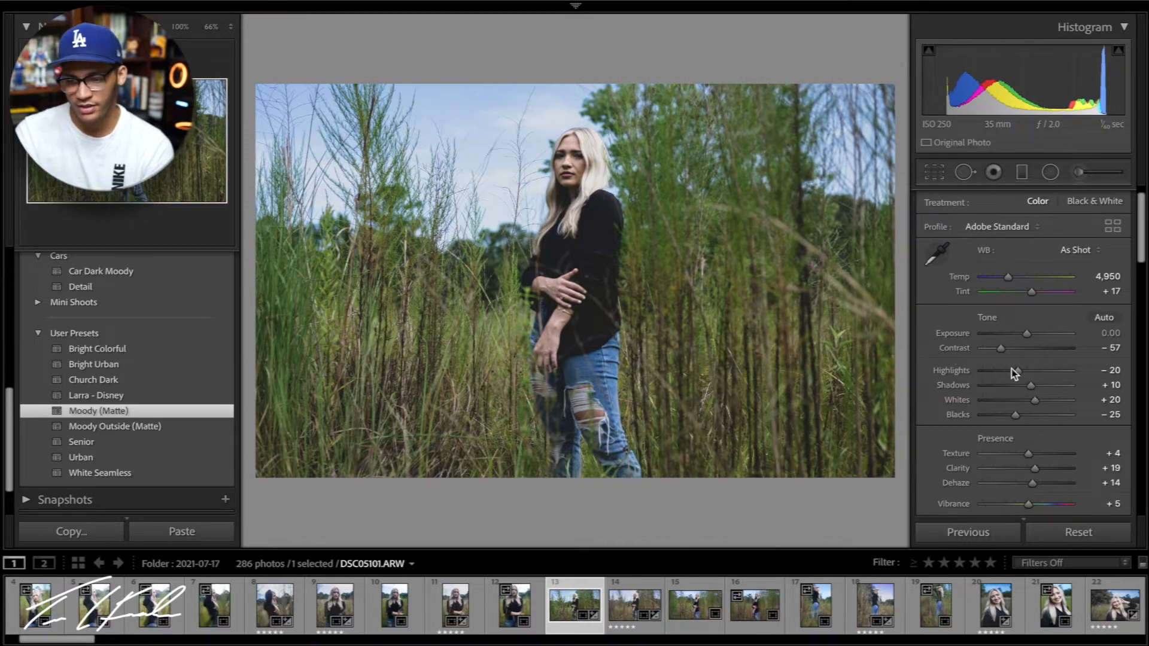
{"action": "left_click_drag", "start_coordinate": [1010, 374], "coordinate": [980, 372]}
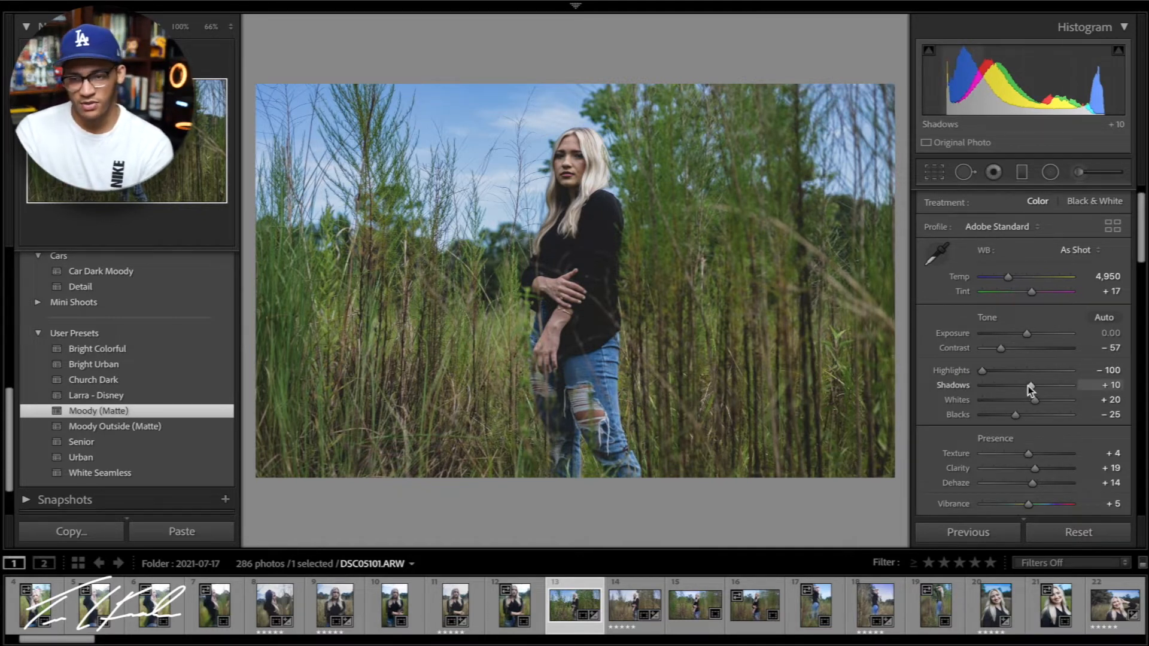
Try shadows of +100 and −42, undoing each change.
{"action": "left_click_drag", "start_coordinate": [1028, 386], "coordinate": [1073, 394]}
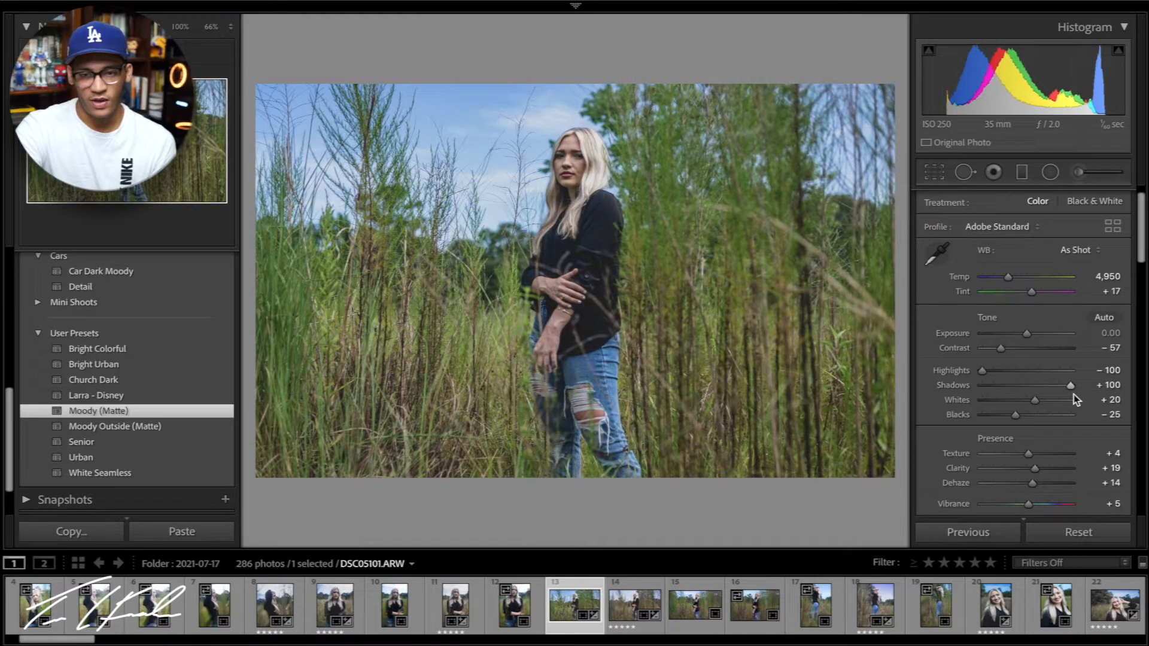
{"action": "key", "text": "ctrl+z"}
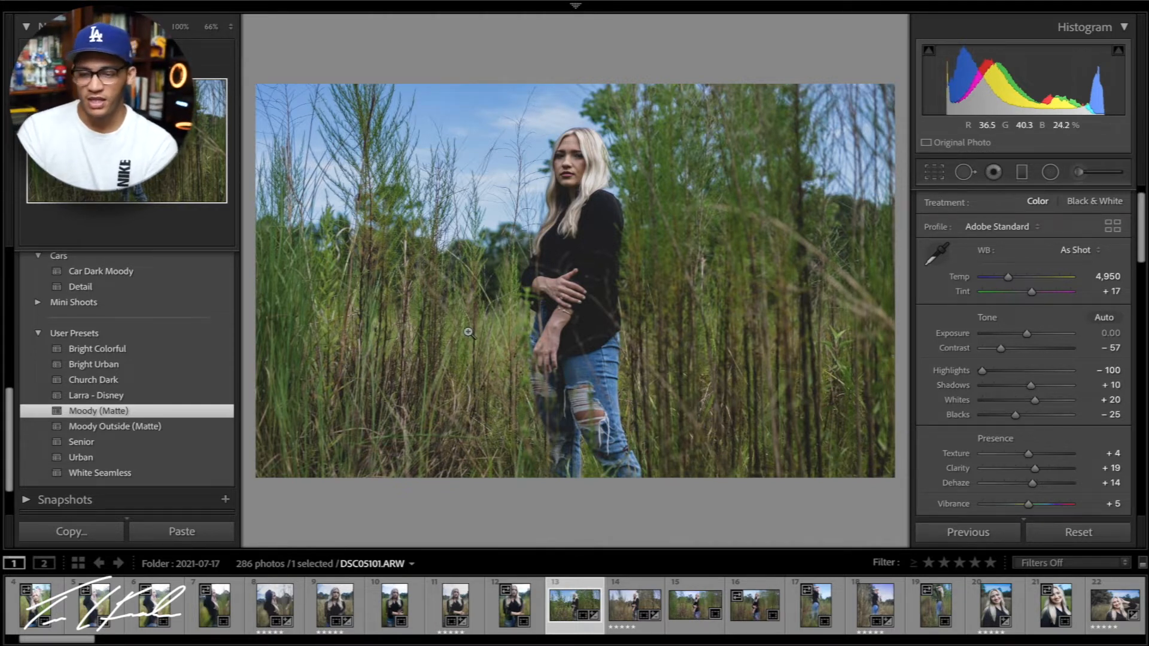
{"action": "left_click_drag", "start_coordinate": [1028, 386], "coordinate": [1004, 385]}
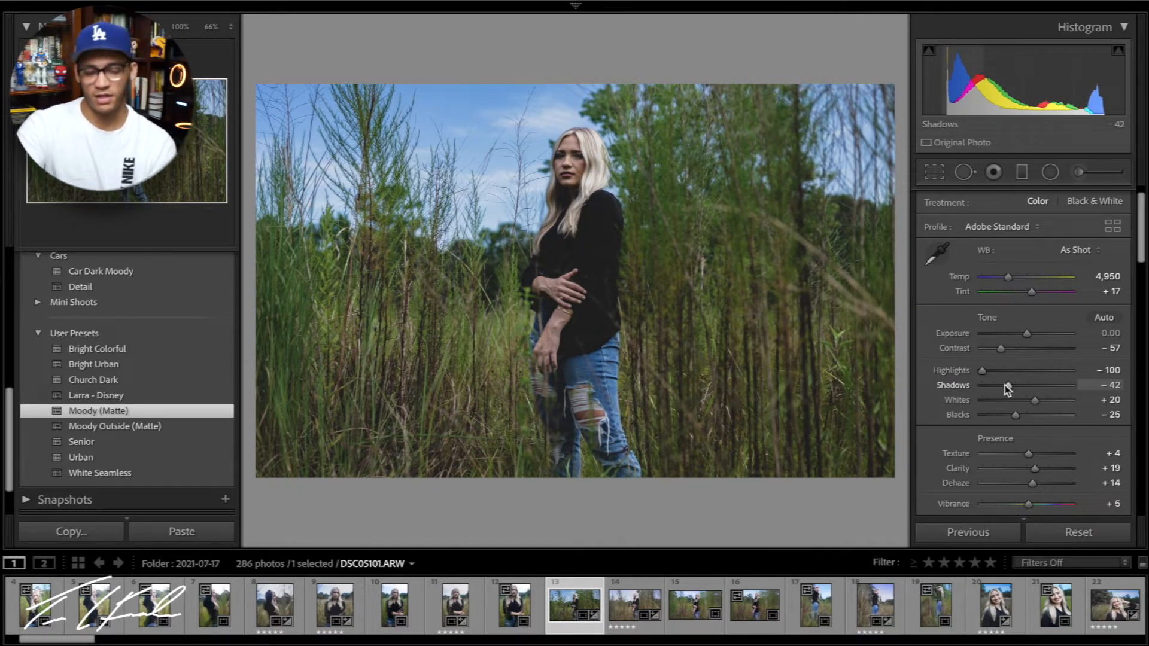
{"action": "key", "text": "ctrl+z"}
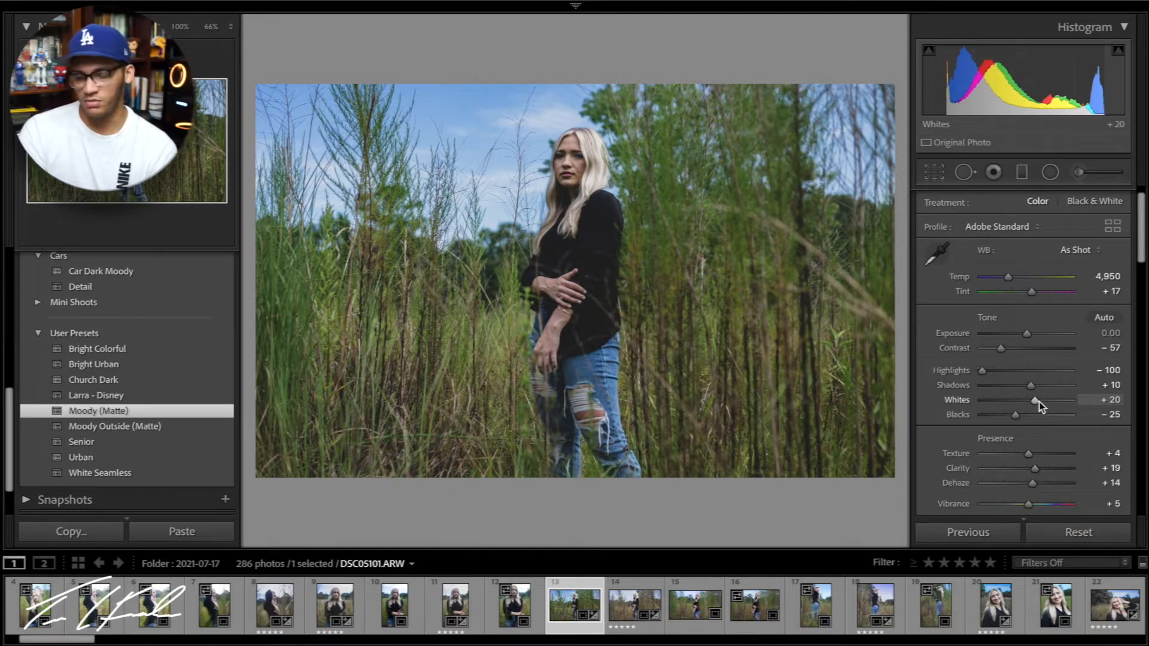
Try texture at −100 and +100 while checking the subject up close, and undo both changes.
{"action": "scroll", "coordinate": [1038, 401], "scroll_direction": "down", "scroll_amount": 5}
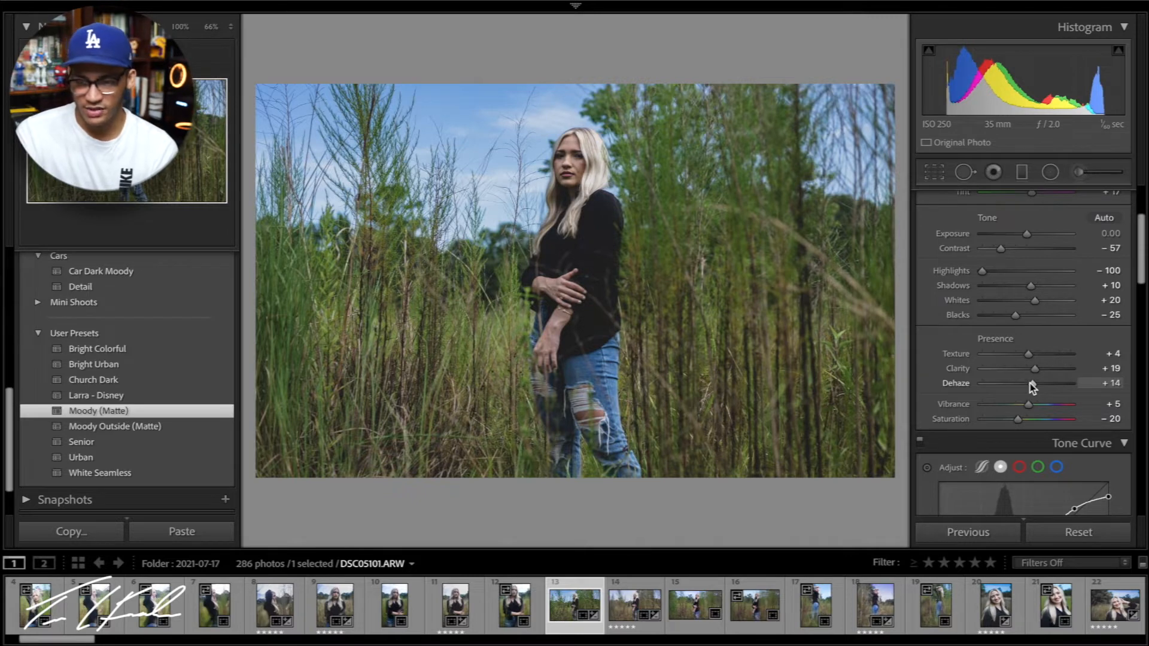
{"action": "left_click_drag", "start_coordinate": [1027, 357], "coordinate": [972, 359]}
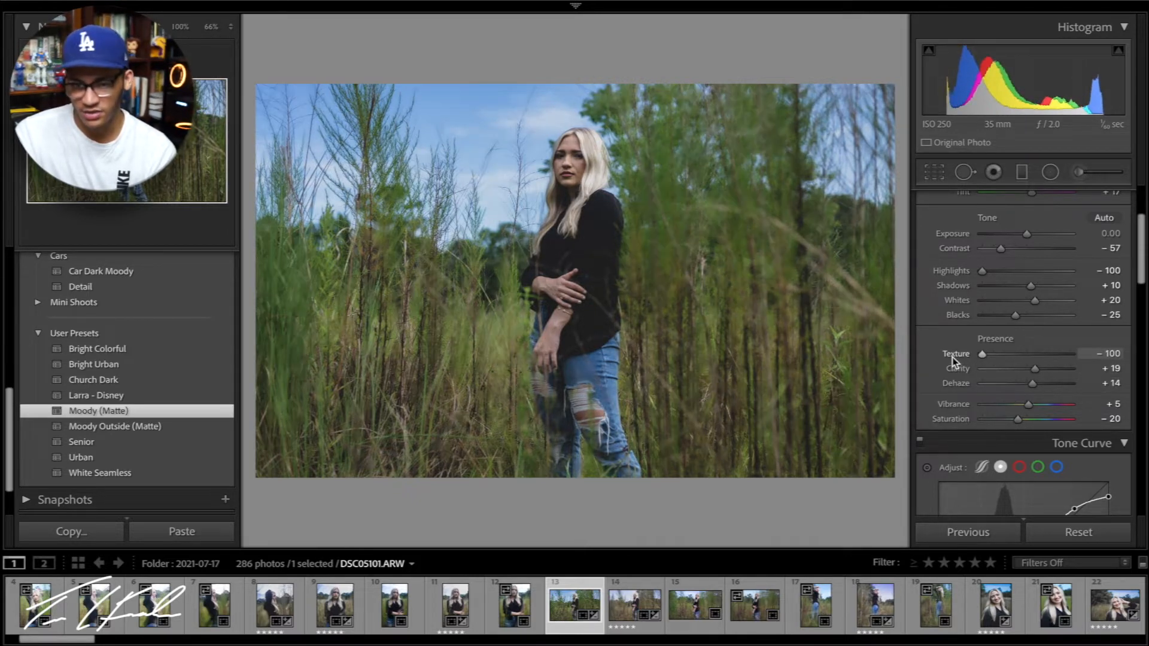
{"action": "left_click", "coordinate": [604, 185]}
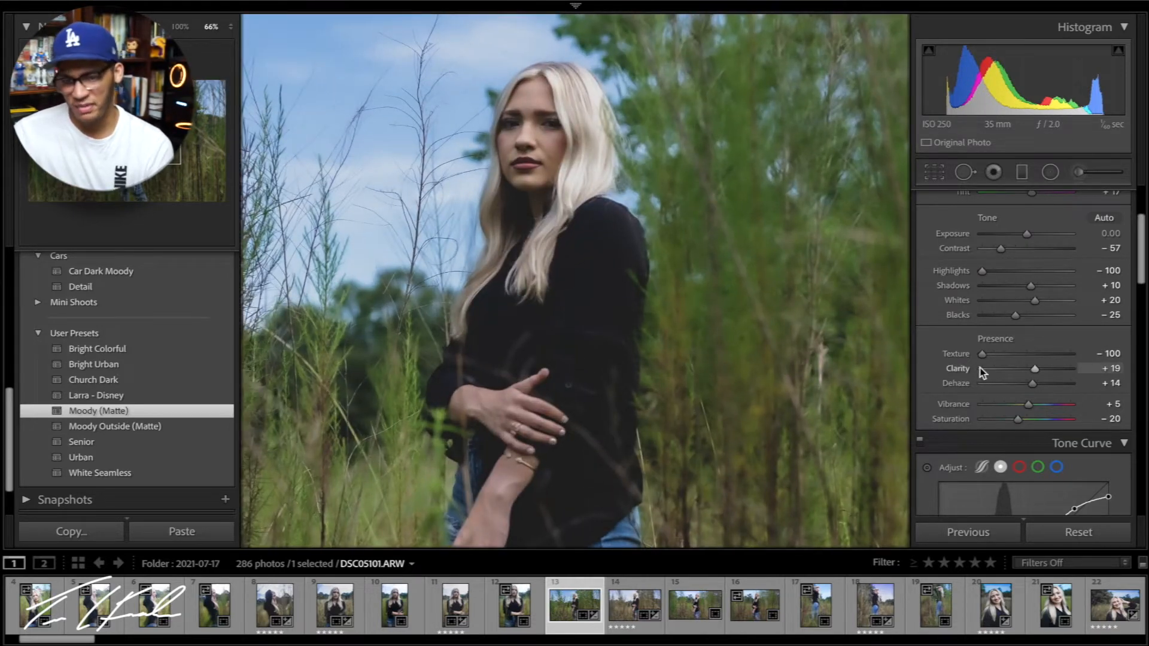
{"action": "left_click_drag", "start_coordinate": [982, 354], "coordinate": [1084, 359]}
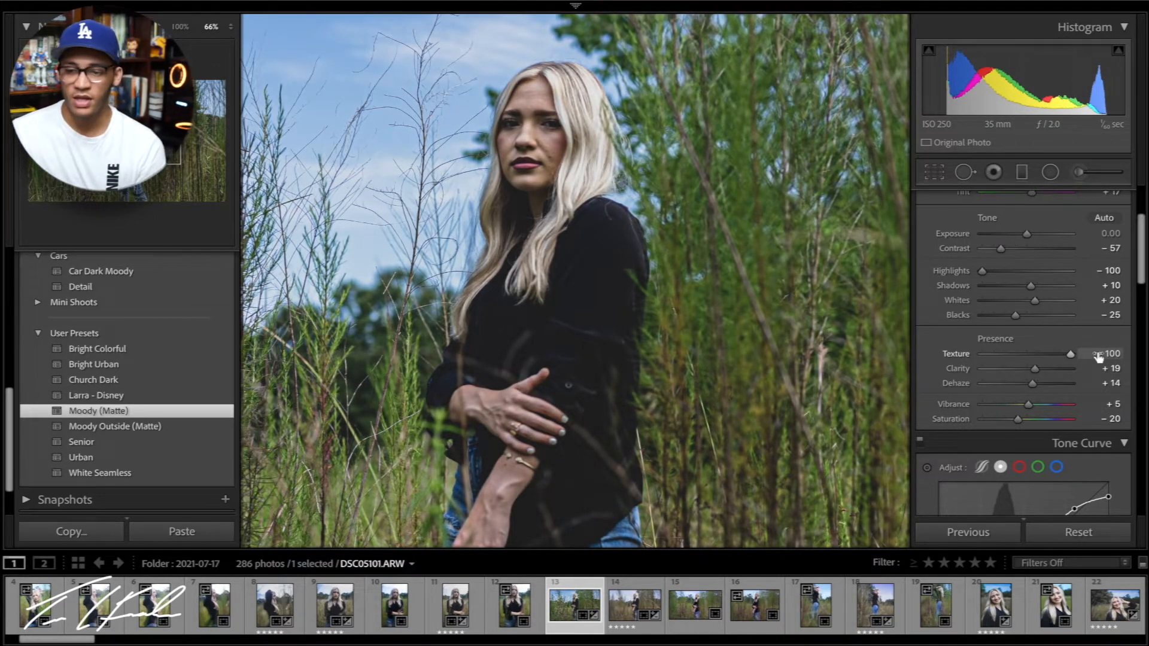
{"action": "key", "text": "ctrl+z"}
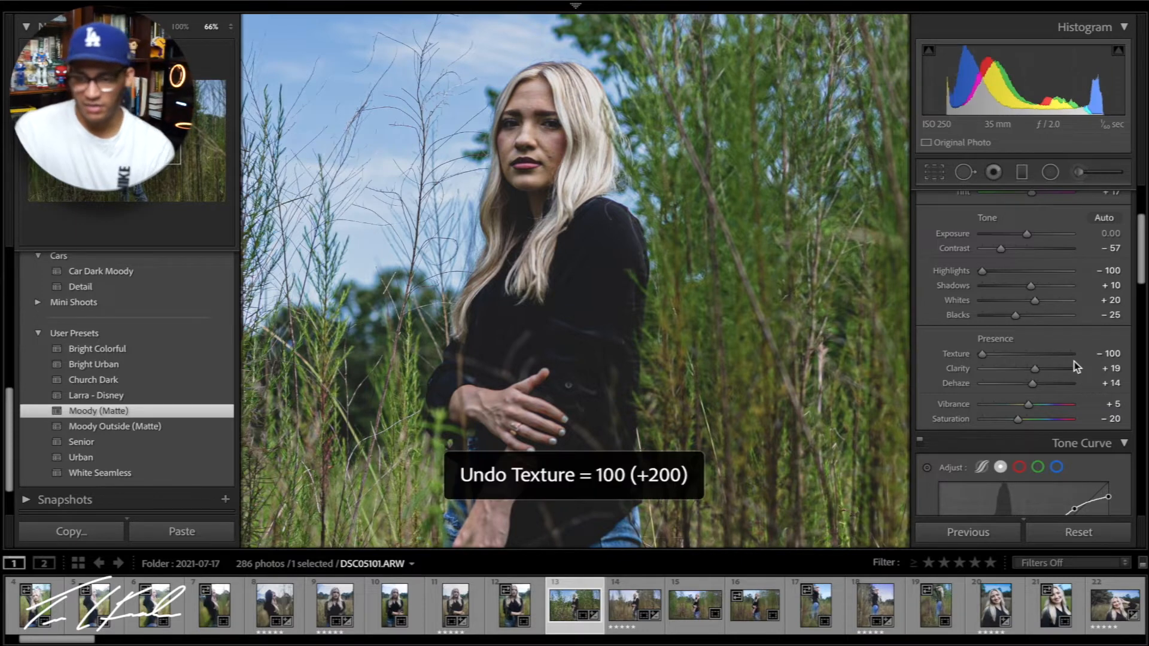
{"action": "key", "text": "ctrl+z"}
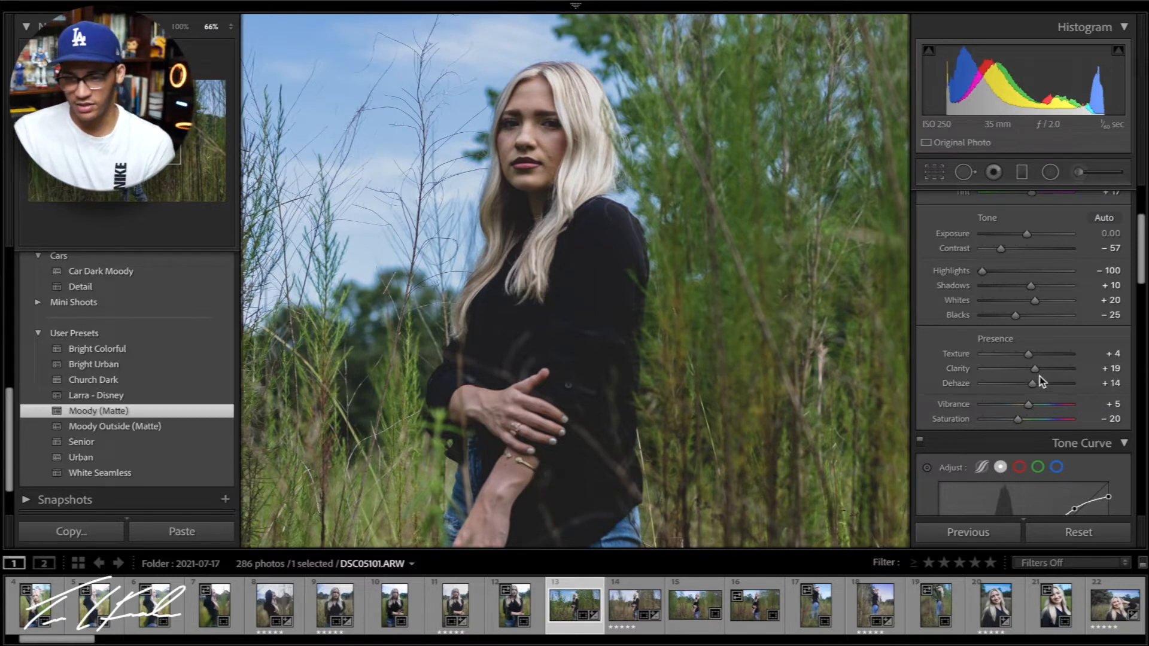
Try extreme clarity amounts of −100 and +100 and undo all the clarity changes.
{"action": "left_click_drag", "start_coordinate": [1032, 372], "coordinate": [1147, 376]}
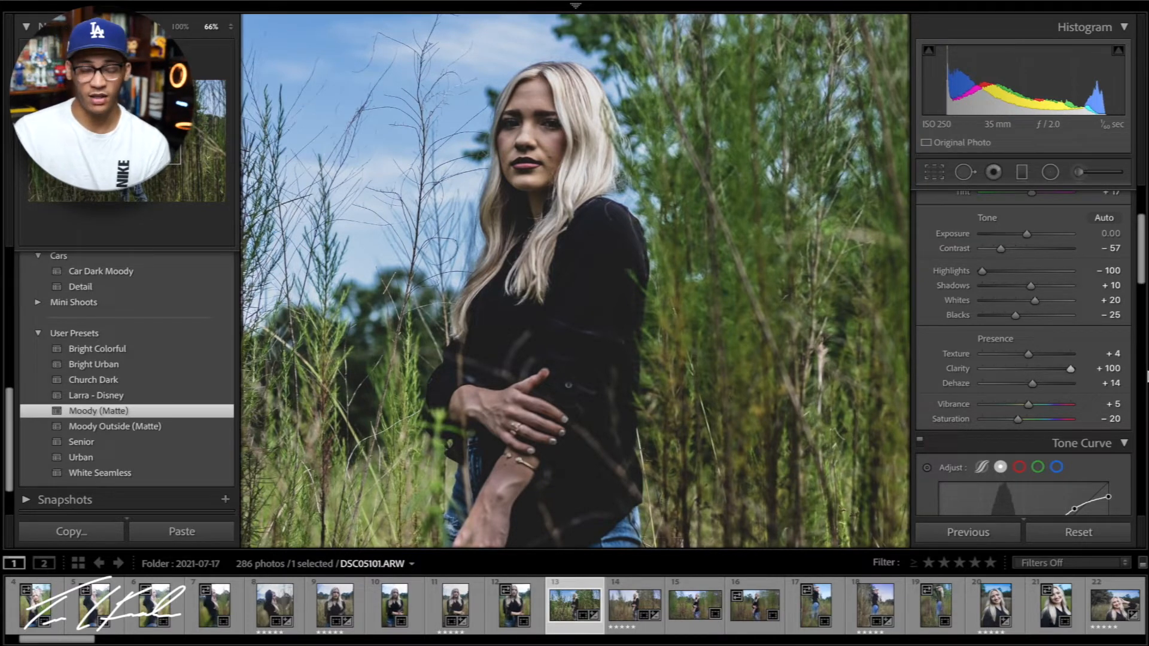
{"action": "key", "text": "ctrl+z"}
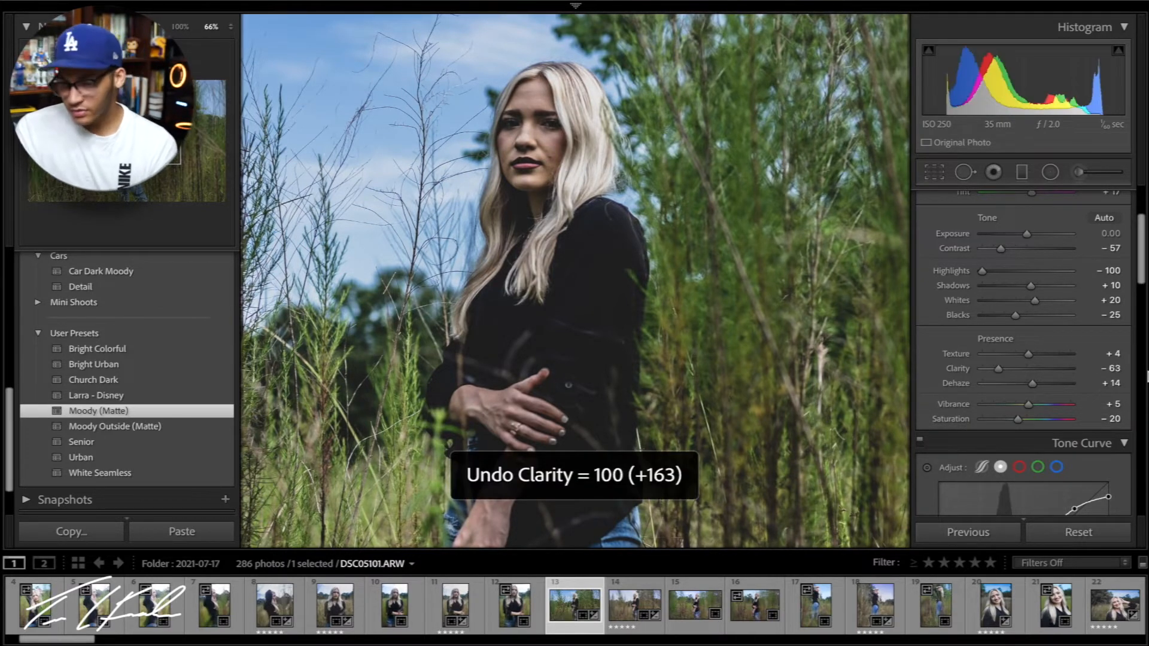
{"action": "key", "text": "ctrl+z"}
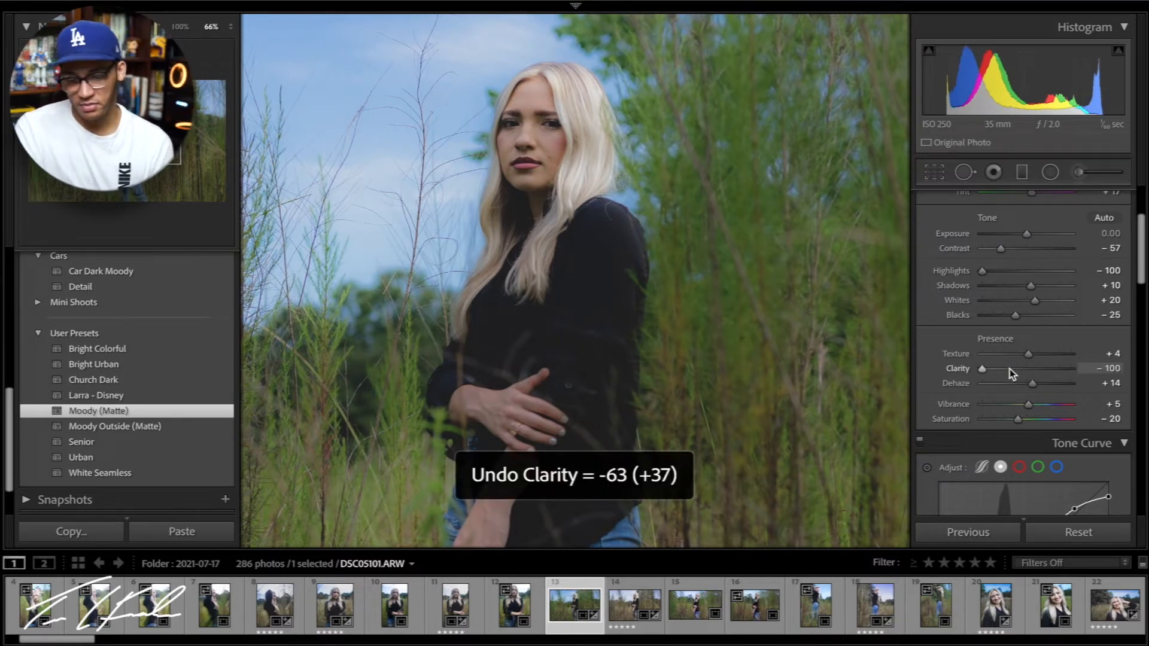
{"action": "key", "text": "ctrl+z"}
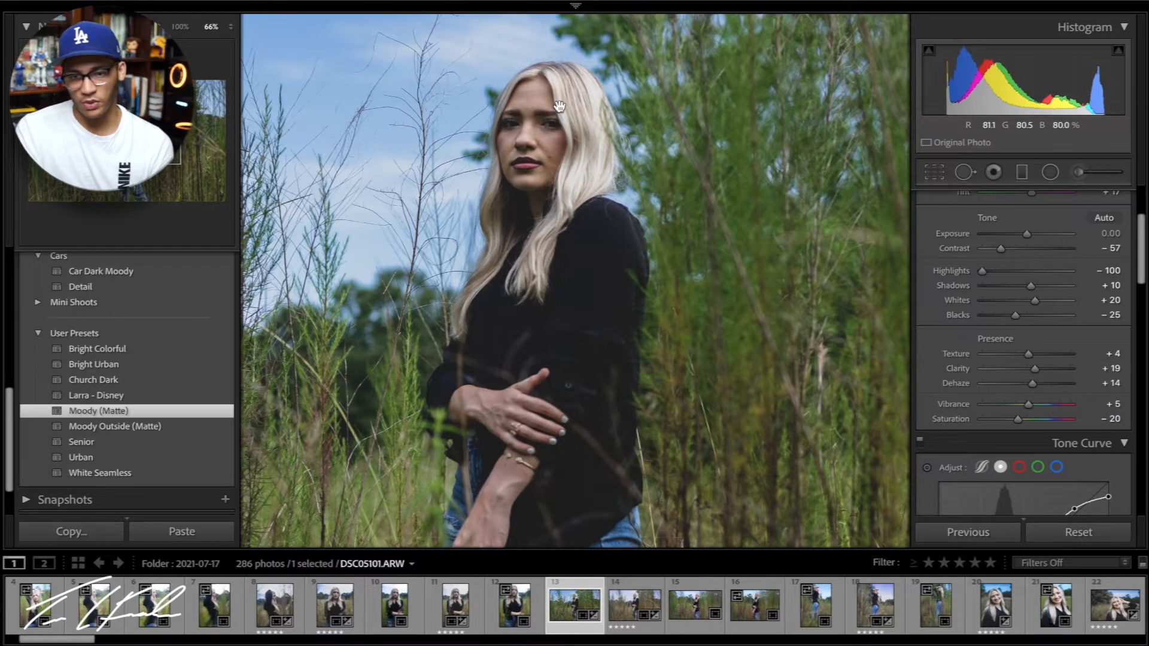
Try a different dehaze amount on the photo and undo the change.
{"action": "scroll", "coordinate": [636, 225], "scroll_direction": "down", "scroll_amount": 4}
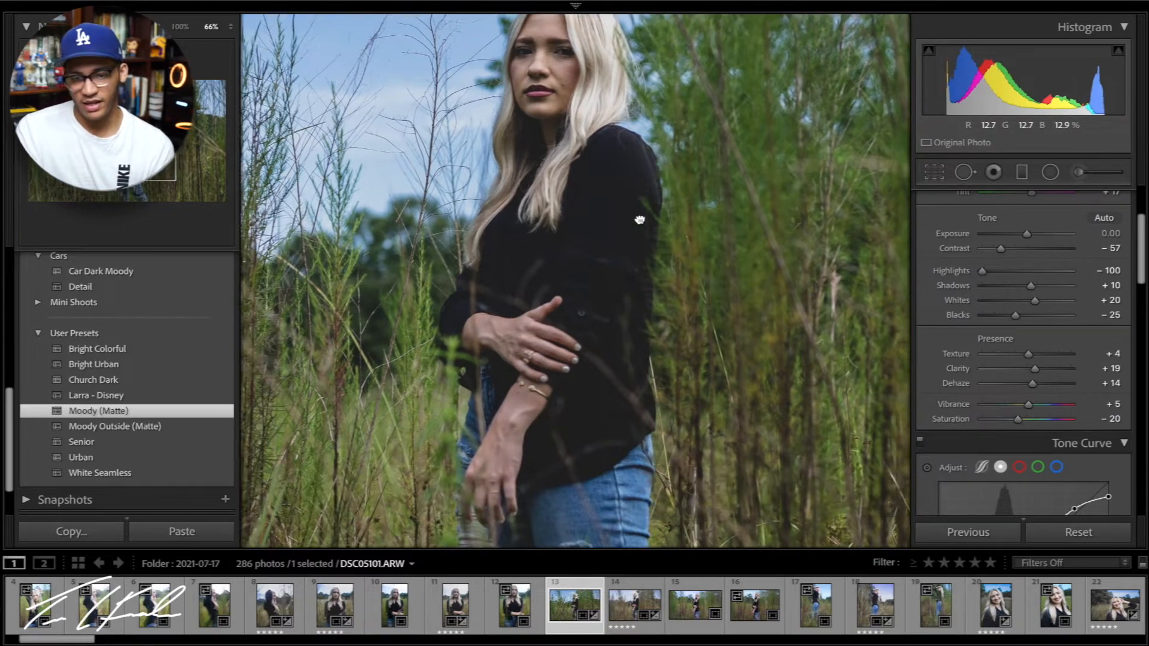
{"action": "scroll", "coordinate": [640, 379], "scroll_direction": "up", "scroll_amount": 4}
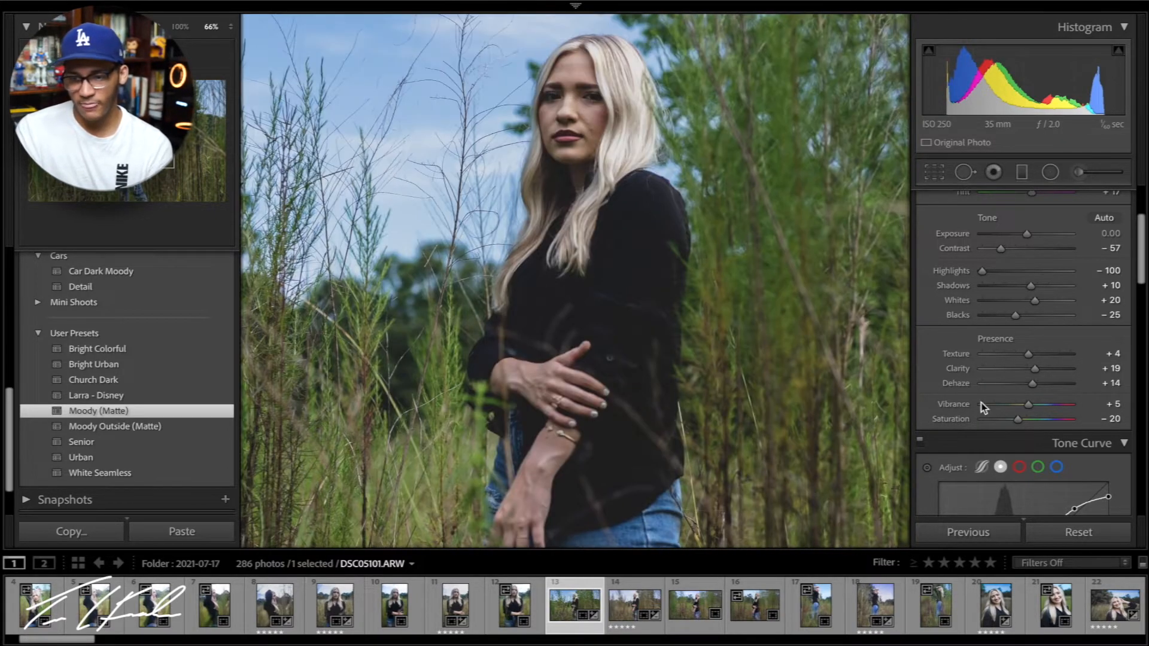
{"action": "mouse_move", "coordinate": [1034, 383]}
{"action": "left_mouse_down"}
{"action": "mouse_move", "coordinate": [1017, 383]}
{"action": "mouse_move", "coordinate": [1053, 384]}
{"action": "mouse_move", "coordinate": [1031, 383]}
{"action": "left_mouse_up"}
{"action": "key", "text": "ctrl+z"}
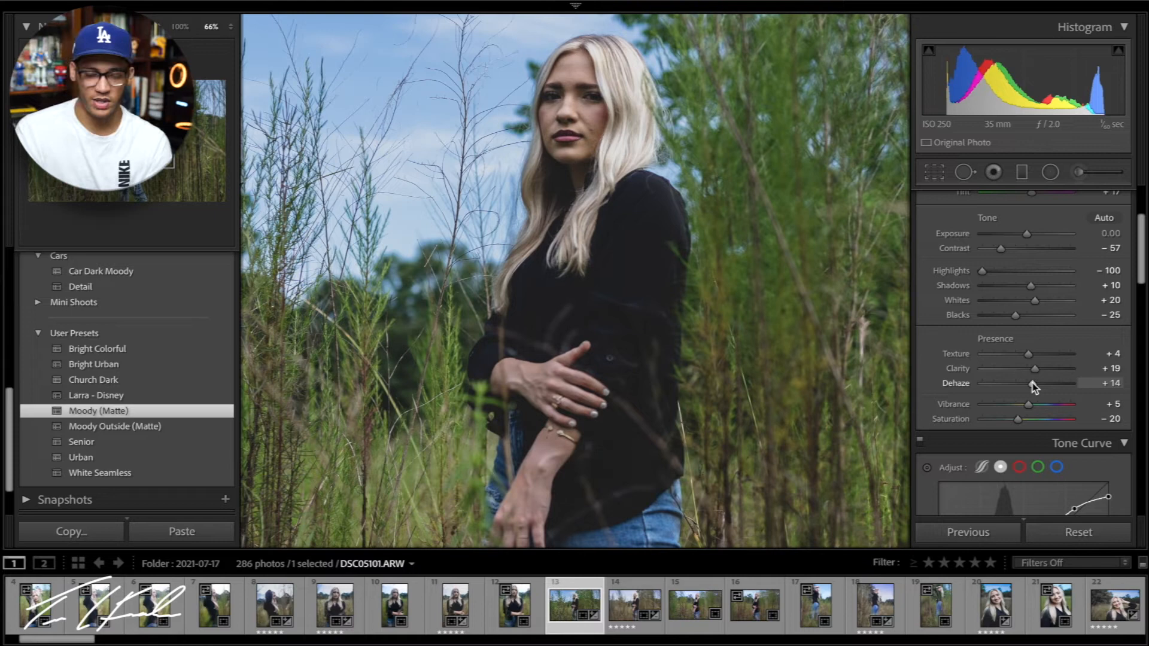
Try a saturation of 0, undo the change and return to viewing the whole photo.
{"action": "scroll", "coordinate": [1026, 371], "scroll_direction": "down", "scroll_amount": 2}
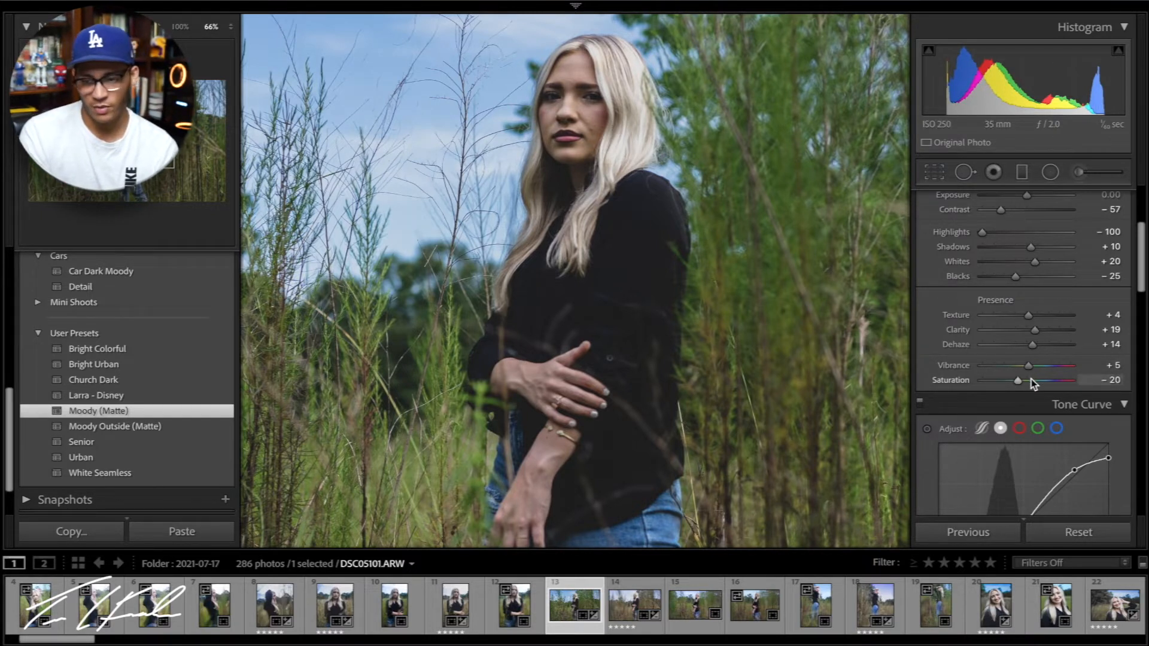
{"action": "left_click", "coordinate": [1116, 380]}
{"action": "type", "text": "0"}
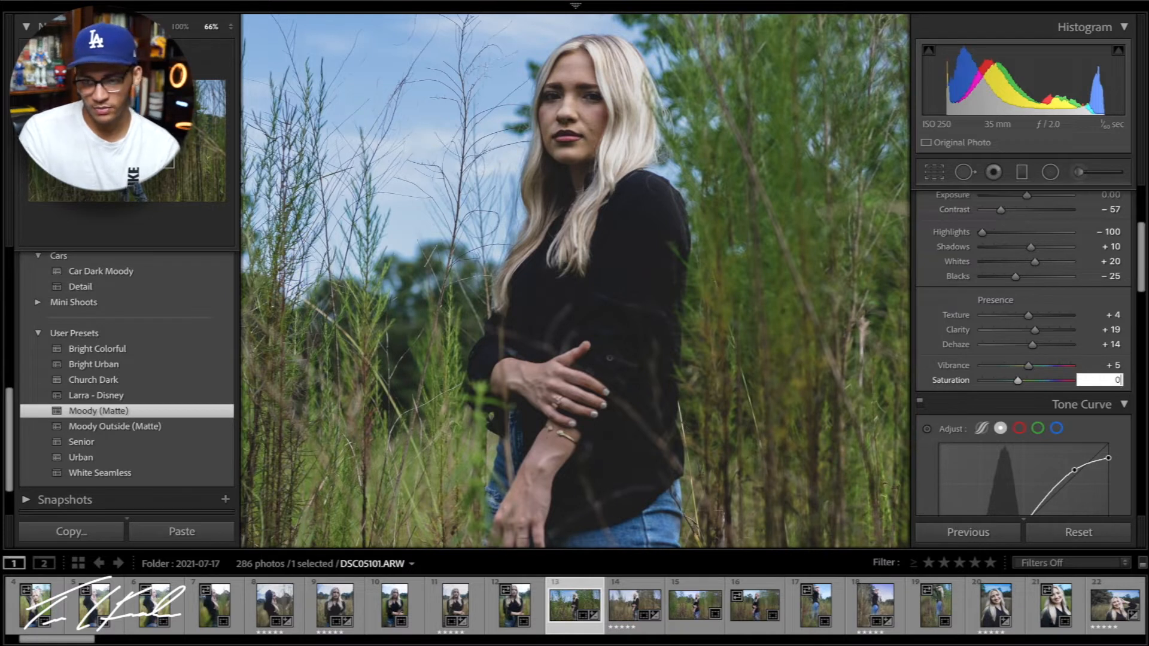
{"action": "key", "text": "Return"}
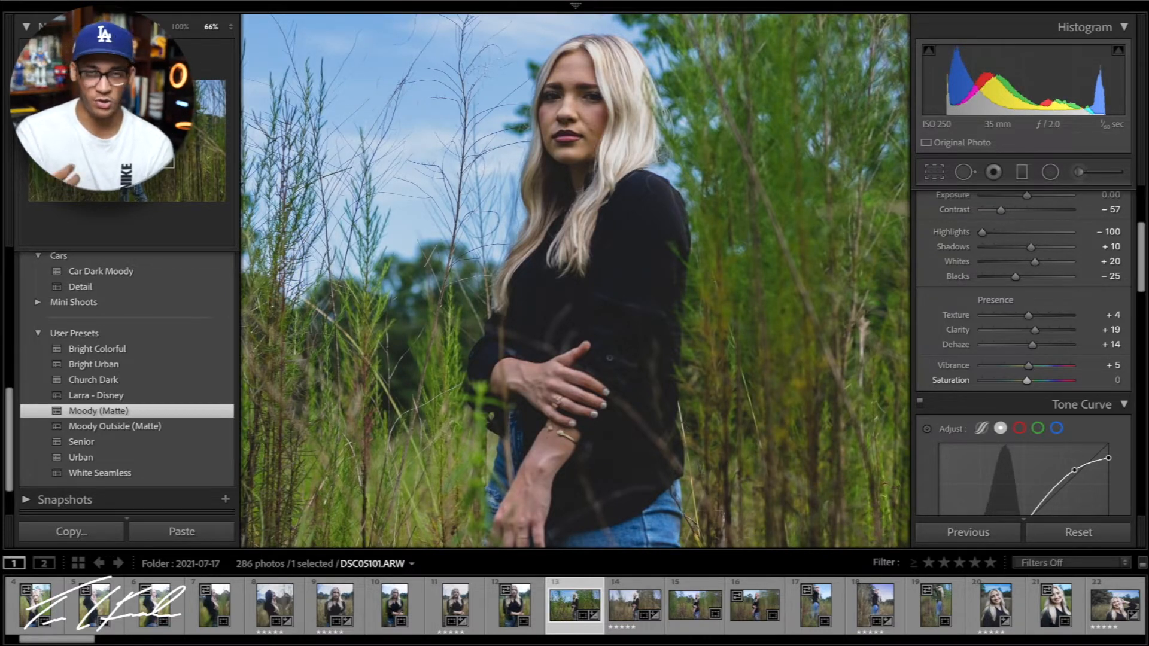
{"action": "key", "text": "ctrl+z"}
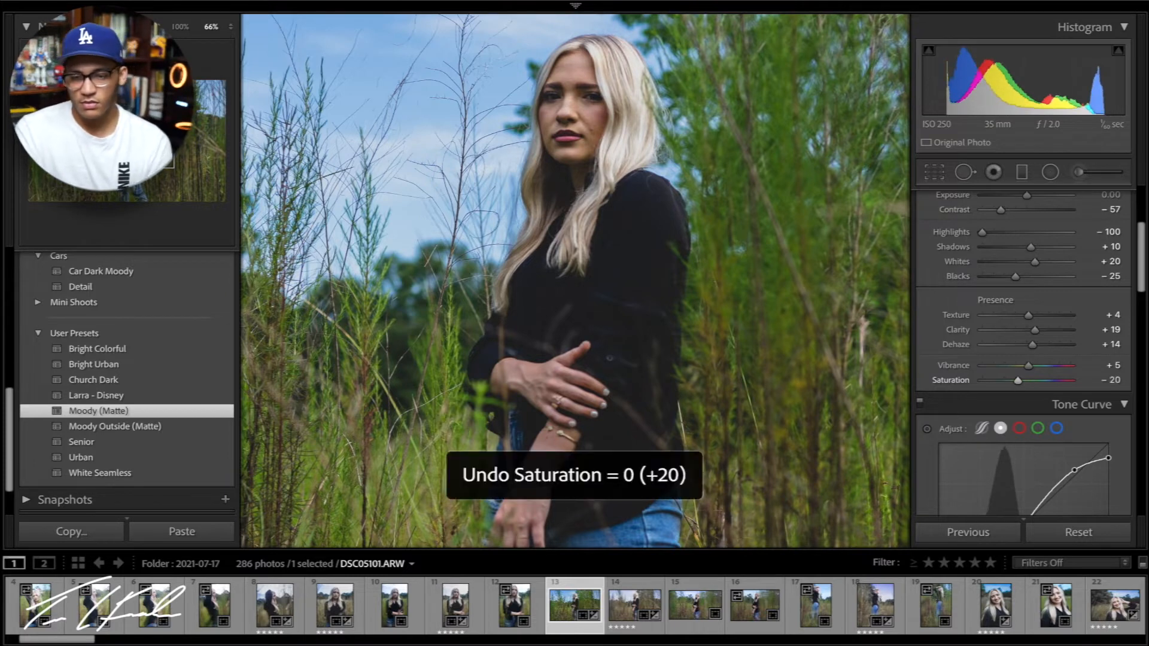
{"action": "left_click", "coordinate": [691, 376]}
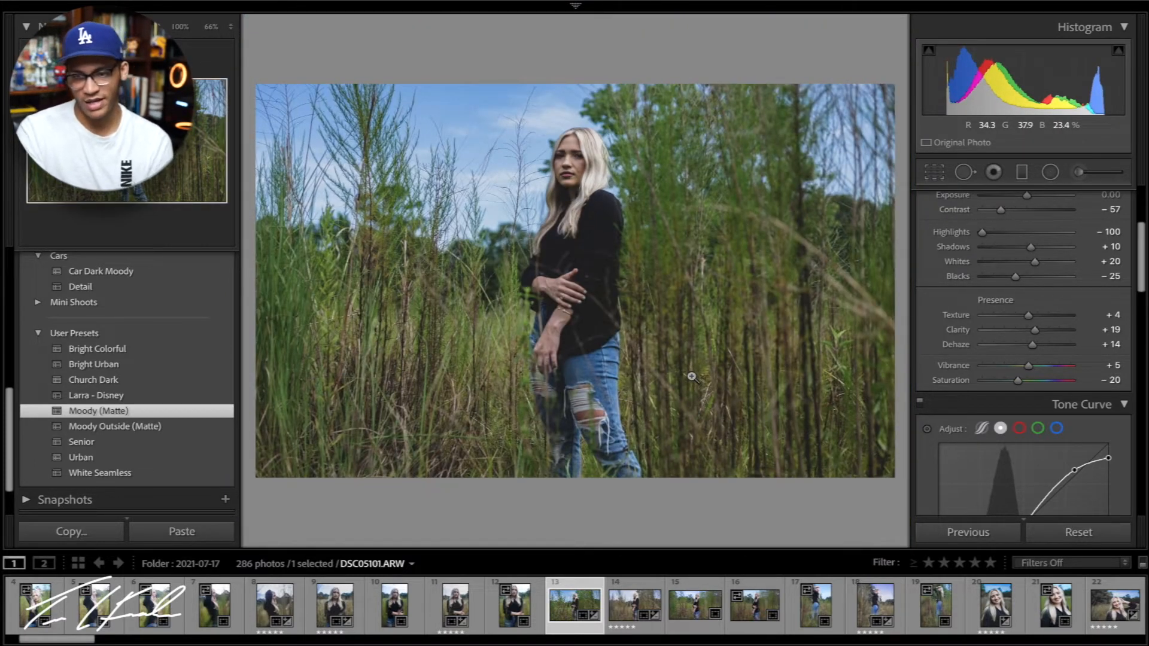
Bring up the tone curve and compare the edited photo with its before version.
{"action": "scroll", "coordinate": [929, 431], "scroll_direction": "down", "scroll_amount": 5}
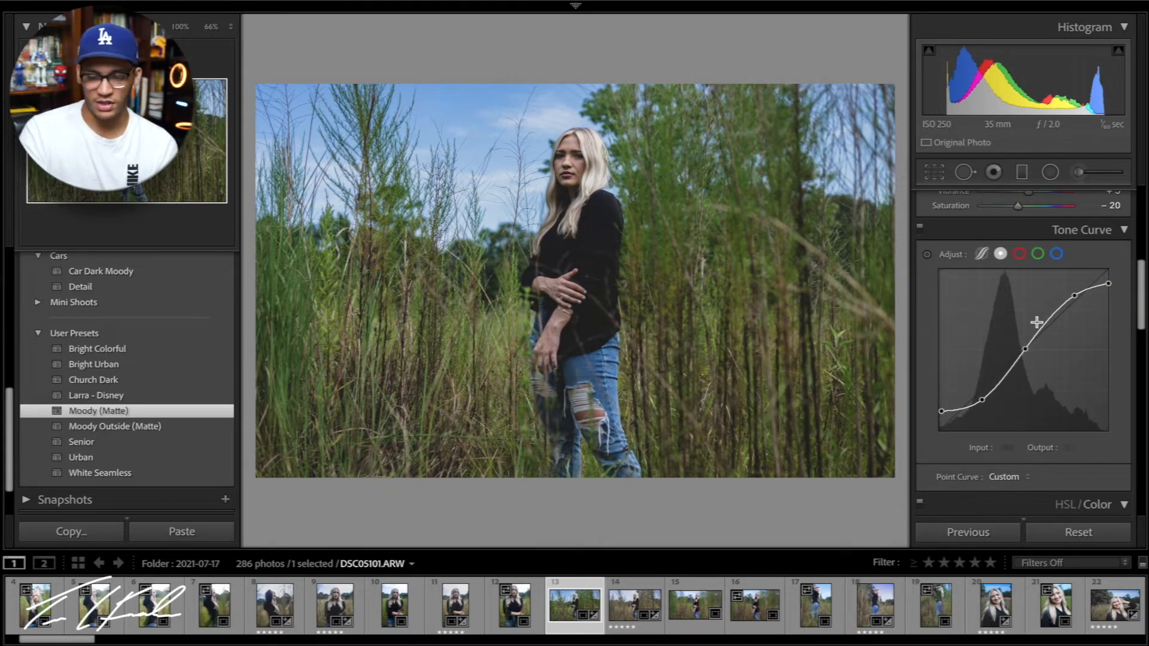
{"action": "key", "text": "backslash"}
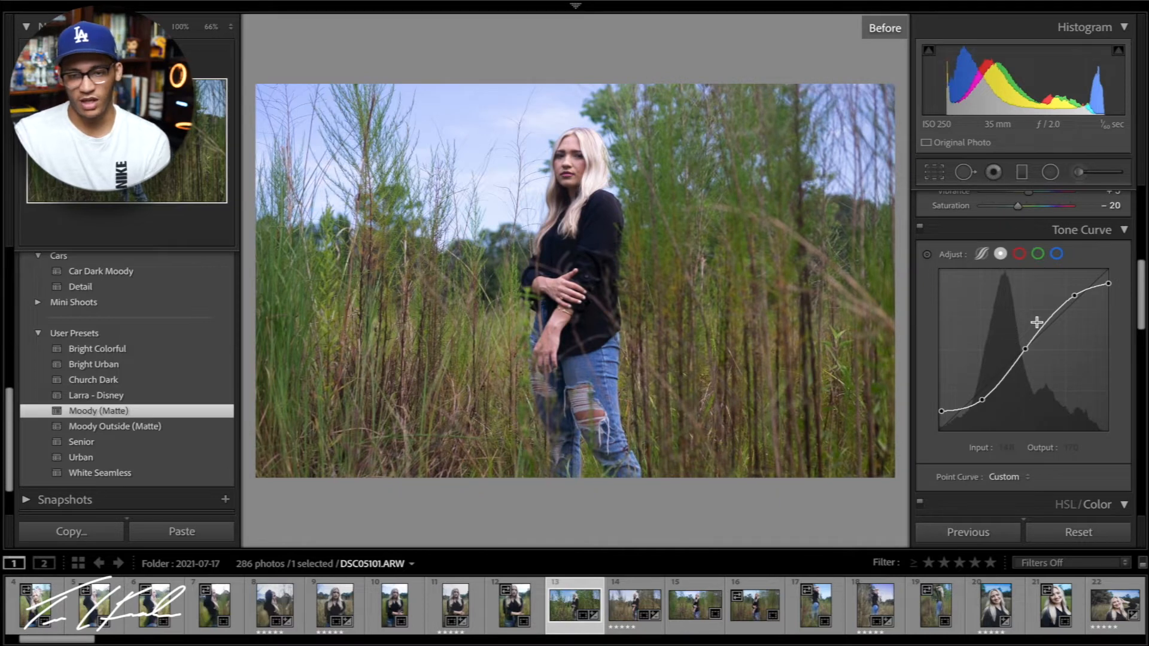
{"action": "key", "text": "backslash"}
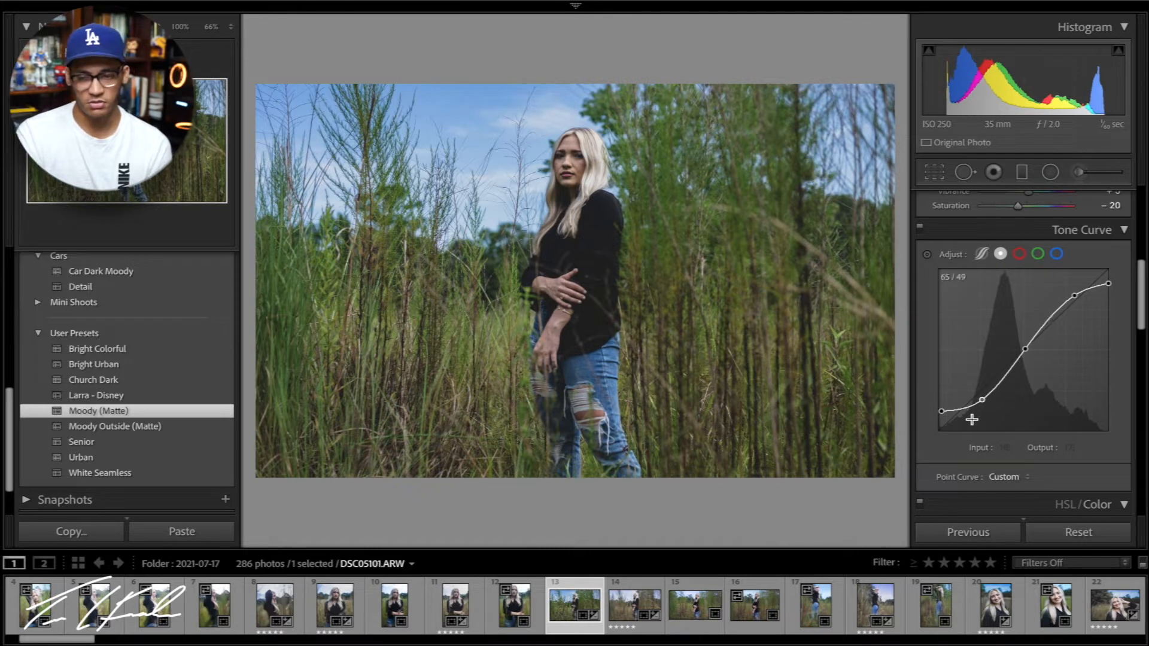
Examine the red, green and blue channels of the tone curve and return to the main point curve.
{"action": "left_click", "coordinate": [1038, 254]}
{"action": "left_click", "coordinate": [1056, 254]}
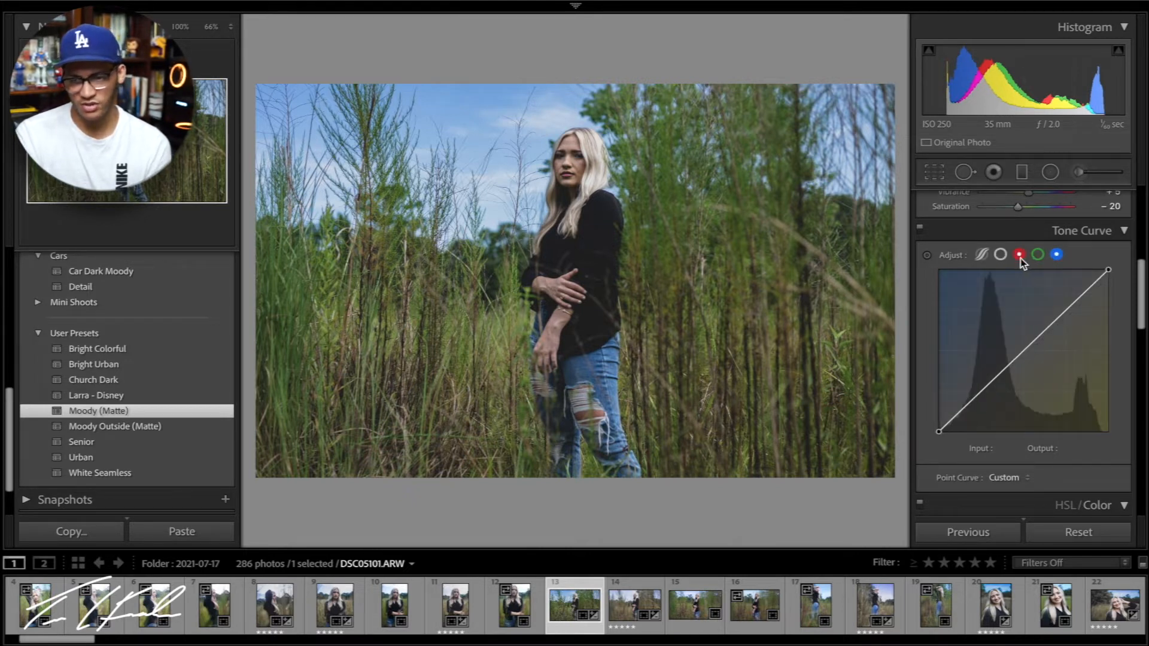
{"action": "left_click", "coordinate": [1019, 254]}
{"action": "left_click", "coordinate": [1037, 255]}
{"action": "left_click", "coordinate": [1057, 255]}
{"action": "left_click", "coordinate": [1019, 254]}
{"action": "left_click", "coordinate": [1000, 254]}
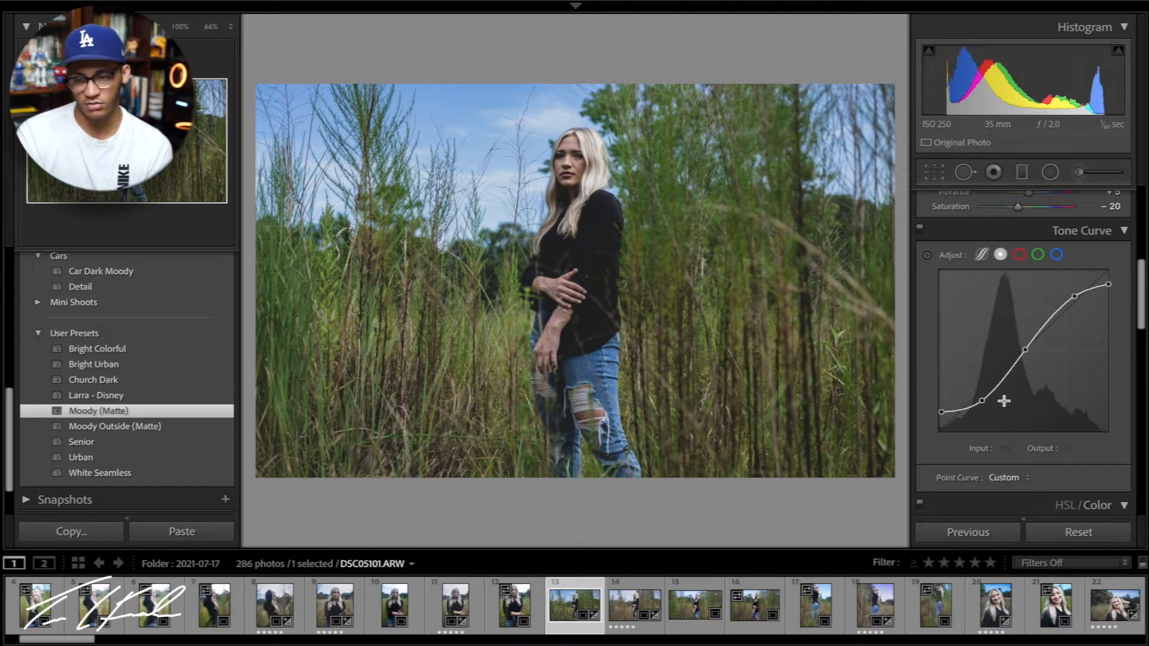
Set the point curve's black endpoint to input 0, output 35 and its white endpoint to input 255, output 233.
{"action": "scroll", "coordinate": [1004, 401], "scroll_direction": "down", "scroll_amount": 2}
{"action": "scroll", "coordinate": [1006, 406], "scroll_direction": "up", "scroll_amount": 2}
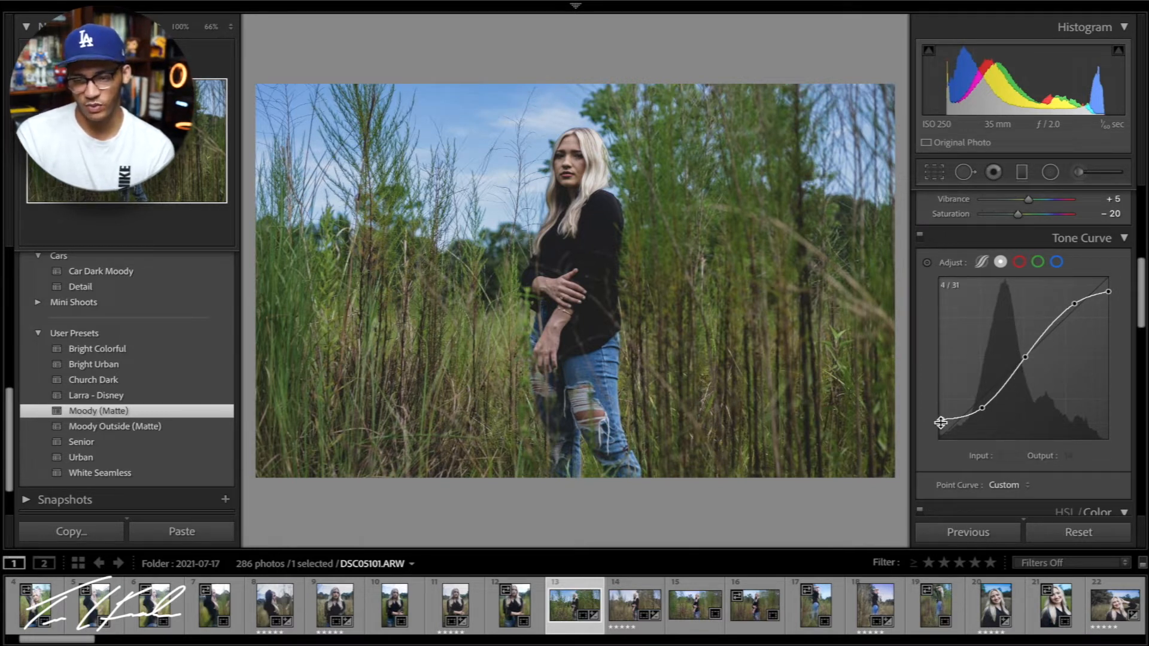
{"action": "mouse_move", "coordinate": [941, 432]}
{"action": "left_mouse_down"}
{"action": "mouse_move", "coordinate": [941, 446]}
{"action": "mouse_move", "coordinate": [932, 418]}
{"action": "left_mouse_up"}
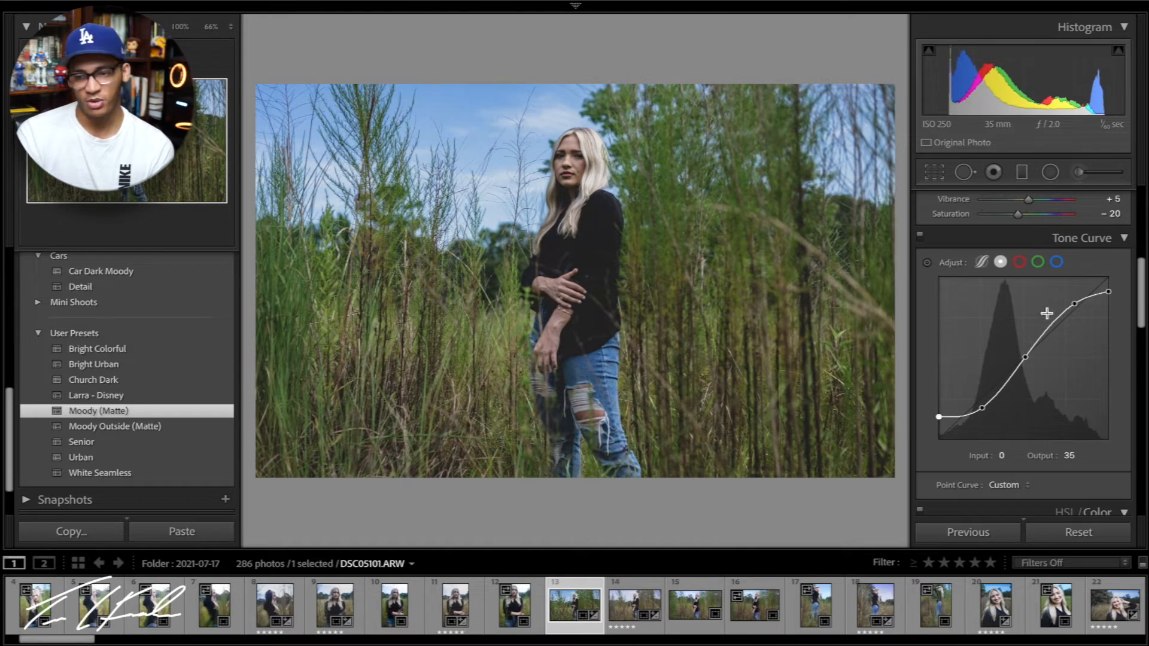
{"action": "mouse_move", "coordinate": [1110, 291]}
{"action": "left_mouse_down"}
{"action": "mouse_move", "coordinate": [1110, 266]}
{"action": "mouse_move", "coordinate": [1110, 290]}
{"action": "left_mouse_up"}
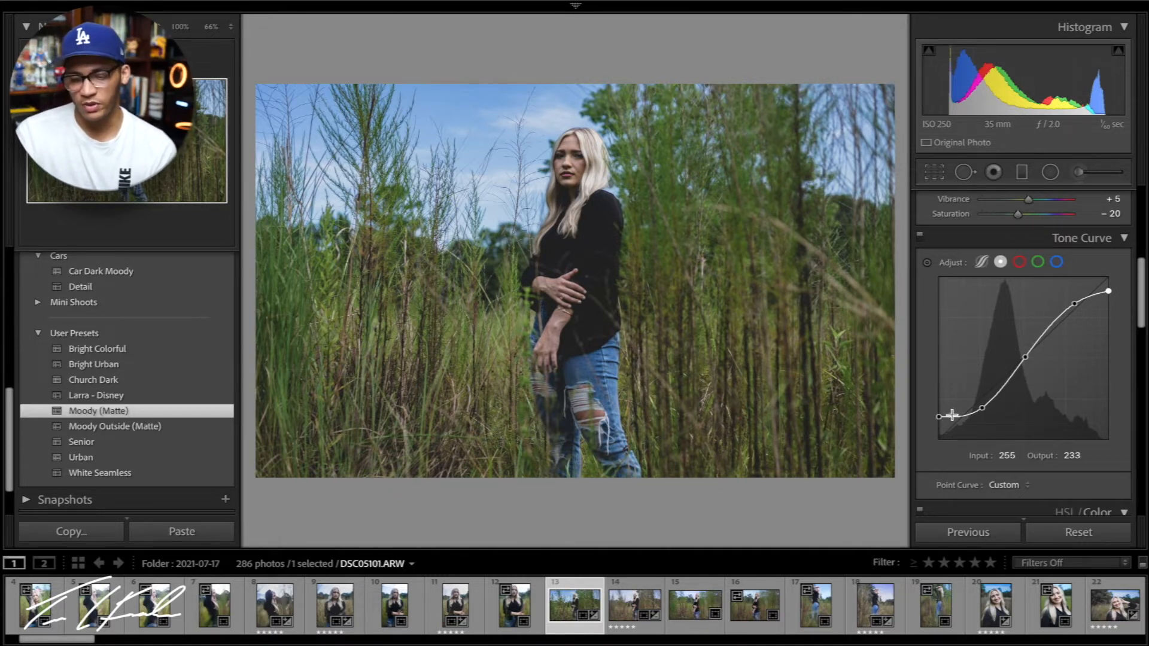
Show the hue, saturation and luminance adjustments for the red color range.
{"action": "scroll", "coordinate": [948, 416], "scroll_direction": "down", "scroll_amount": 5}
{"action": "scroll", "coordinate": [951, 420], "scroll_direction": "down", "scroll_amount": 1}
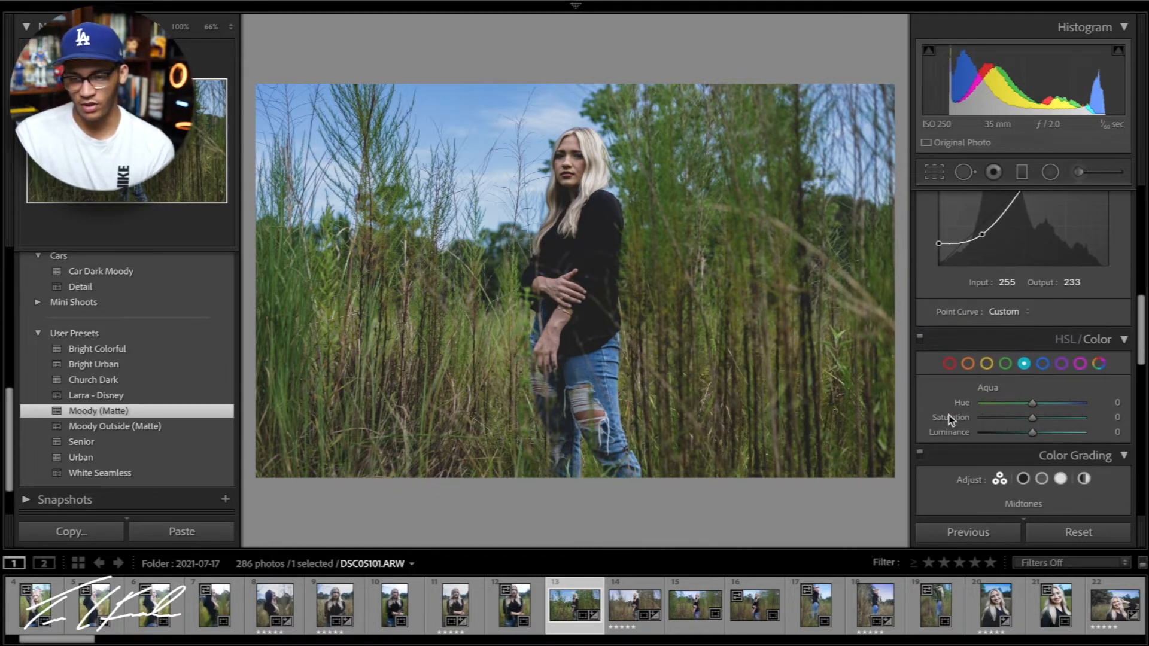
{"action": "left_click", "coordinate": [951, 364]}
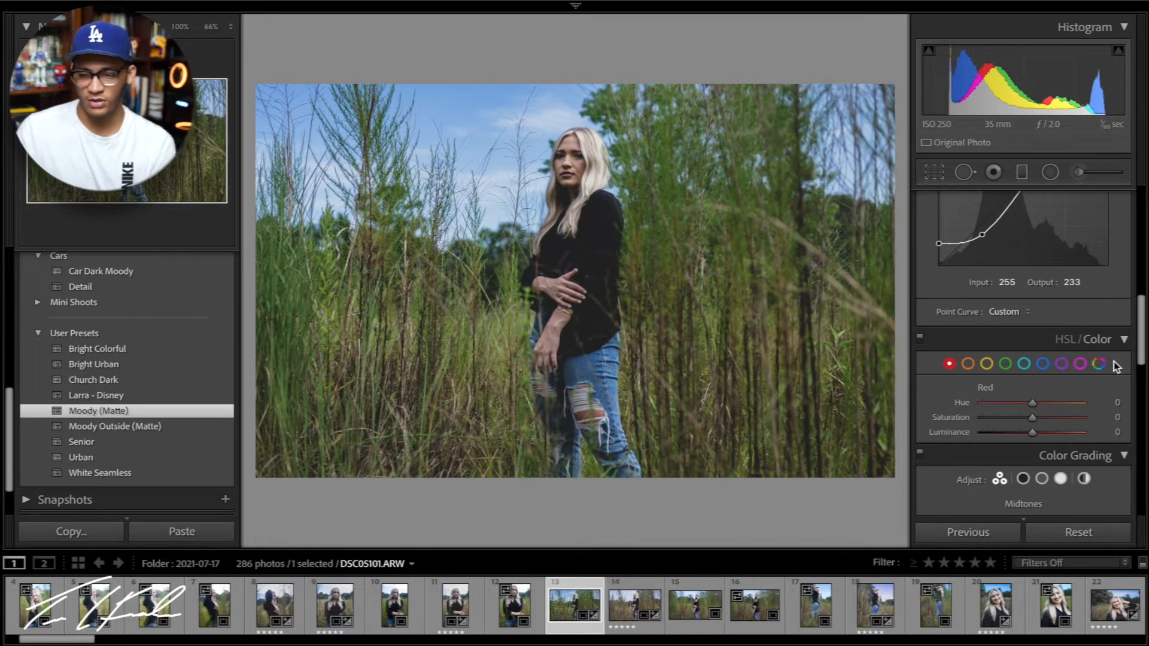
Raise the saturation of the orange color range to +21, judging the effect on the subject's skin up close.
{"action": "left_click", "coordinate": [1005, 363]}
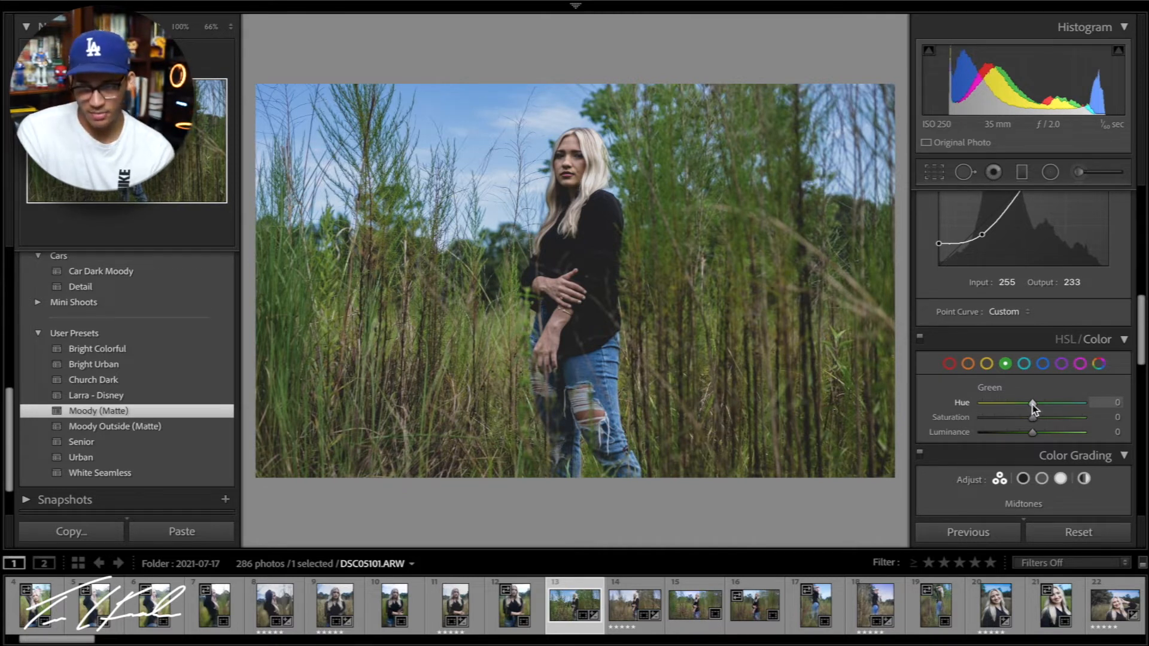
{"action": "left_click", "coordinate": [950, 364]}
{"action": "left_click", "coordinate": [968, 364]}
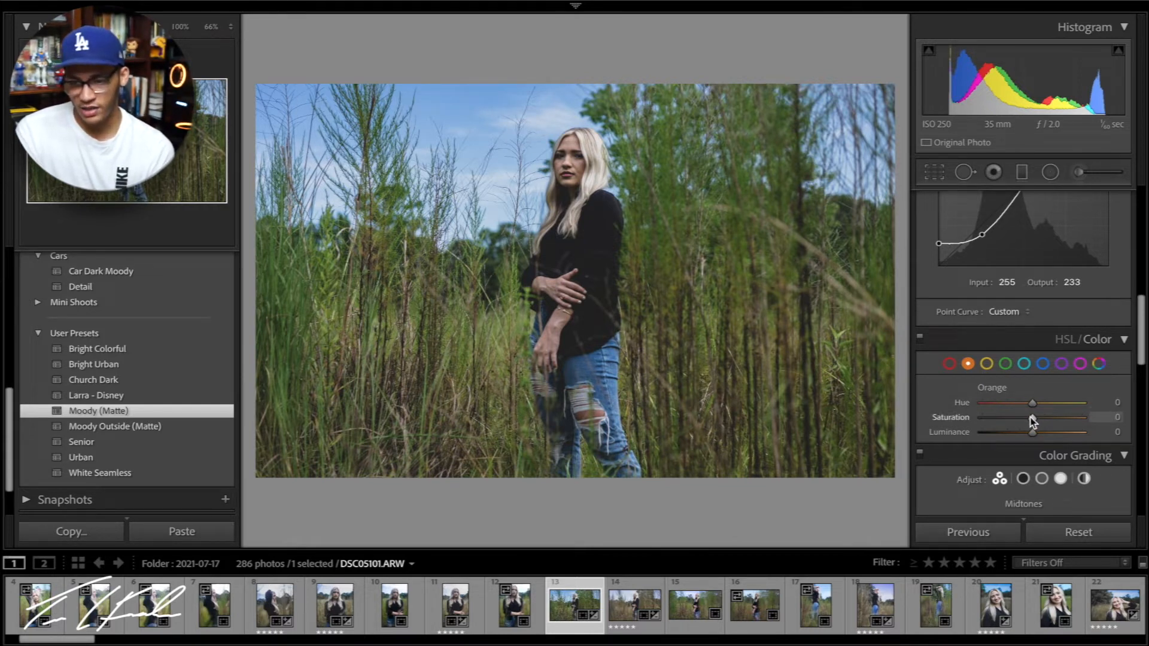
{"action": "left_click_drag", "start_coordinate": [1032, 421], "coordinate": [1063, 420]}
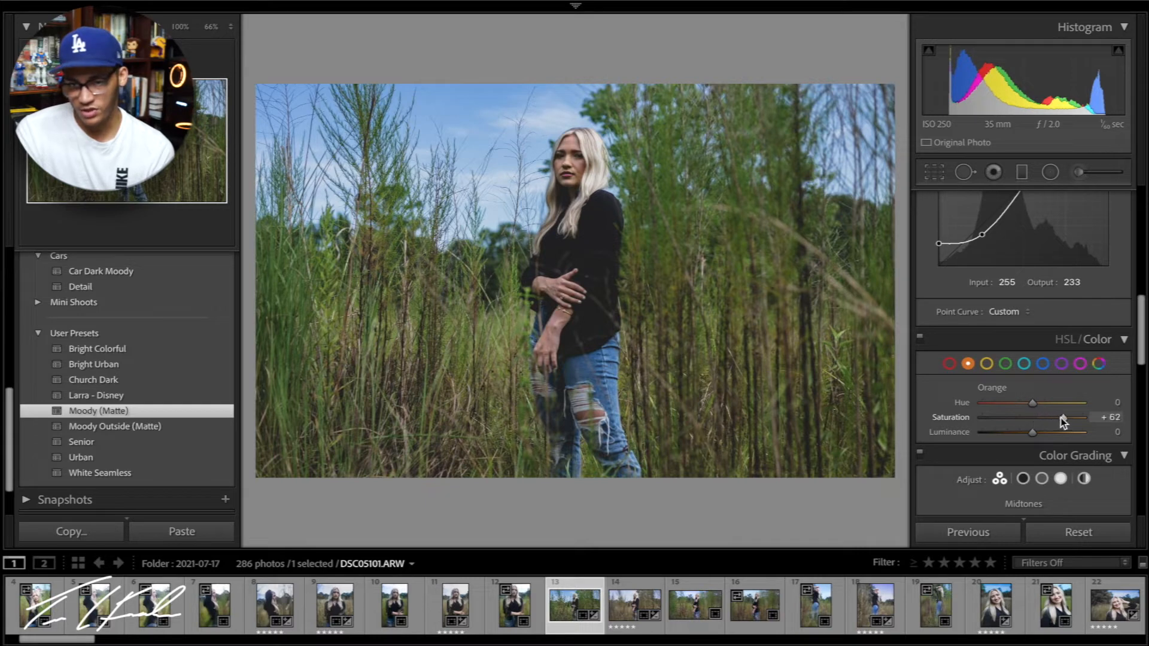
{"action": "left_click", "coordinate": [572, 170]}
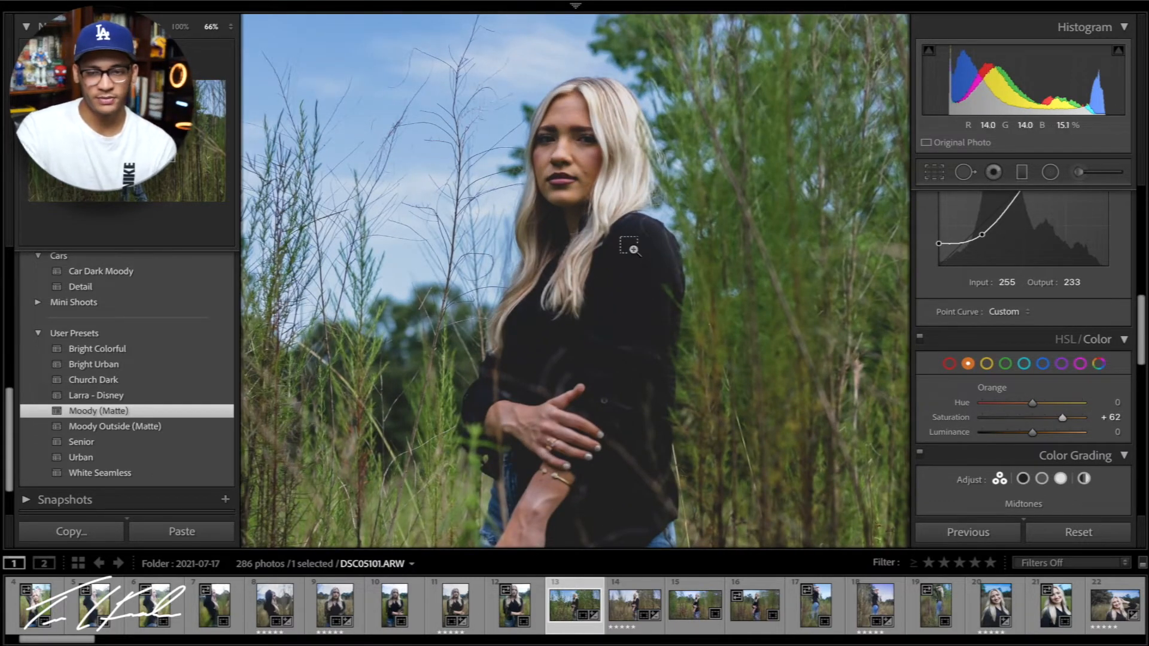
{"action": "key", "text": "ctrl+z"}
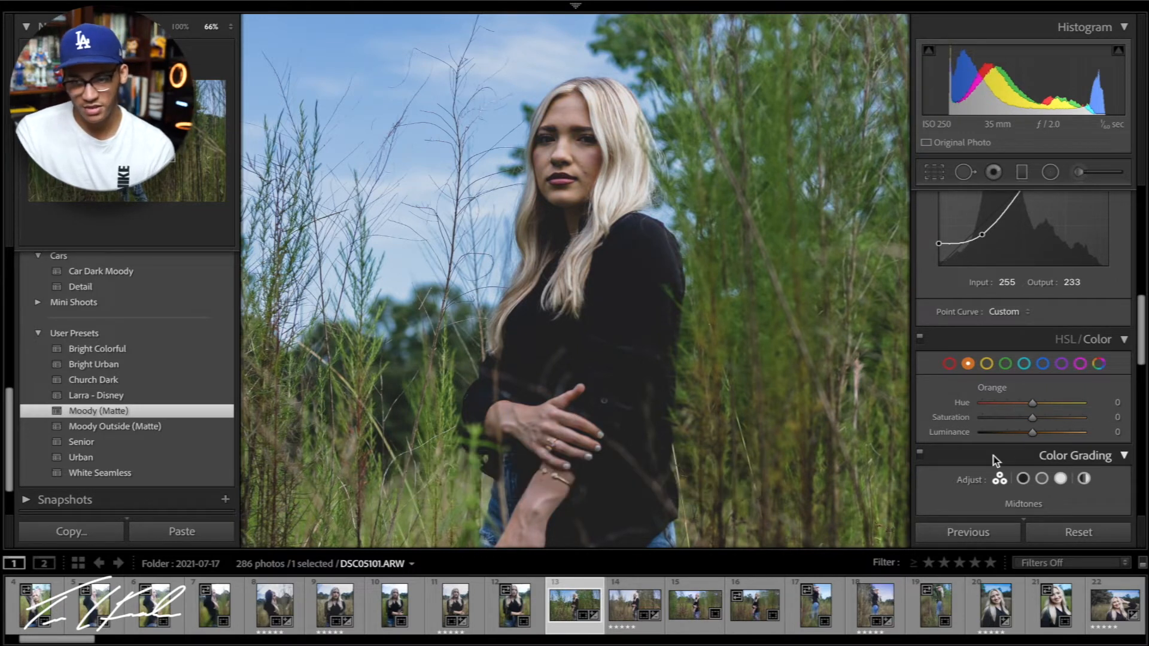
{"action": "left_click_drag", "start_coordinate": [1035, 420], "coordinate": [1043, 419]}
Lower the yellow range's saturation to -44 and compare the whole photo with its before version.
{"action": "left_click", "coordinate": [987, 364]}
{"action": "left_click", "coordinate": [756, 425]}
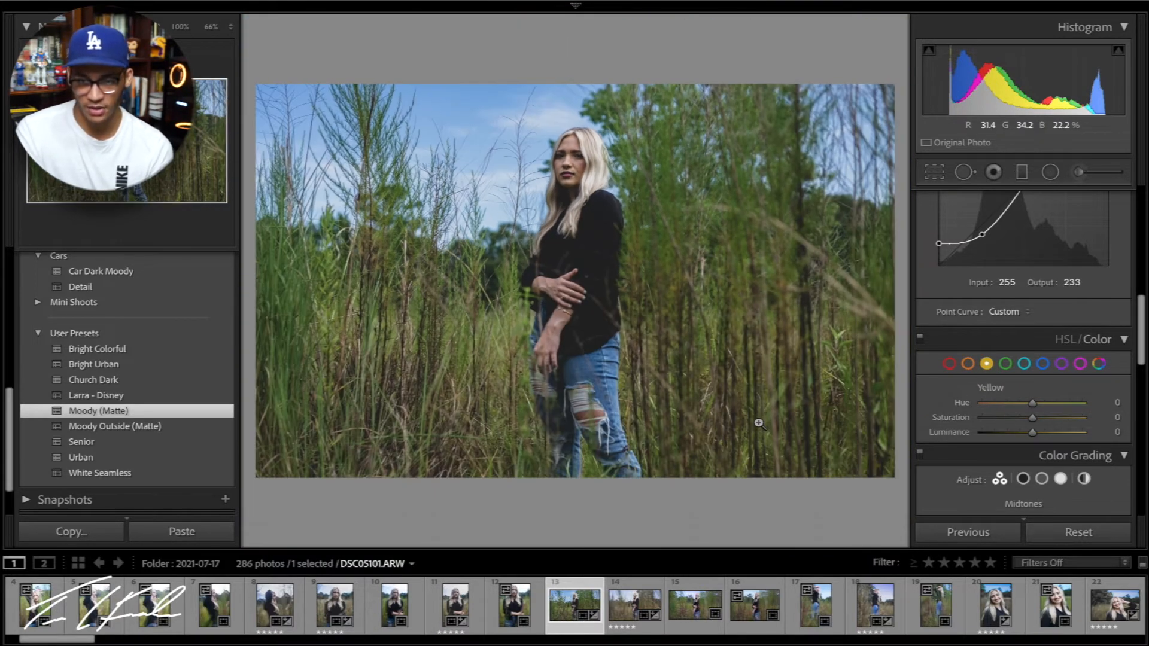
{"action": "left_click_drag", "start_coordinate": [1030, 417], "coordinate": [1010, 421]}
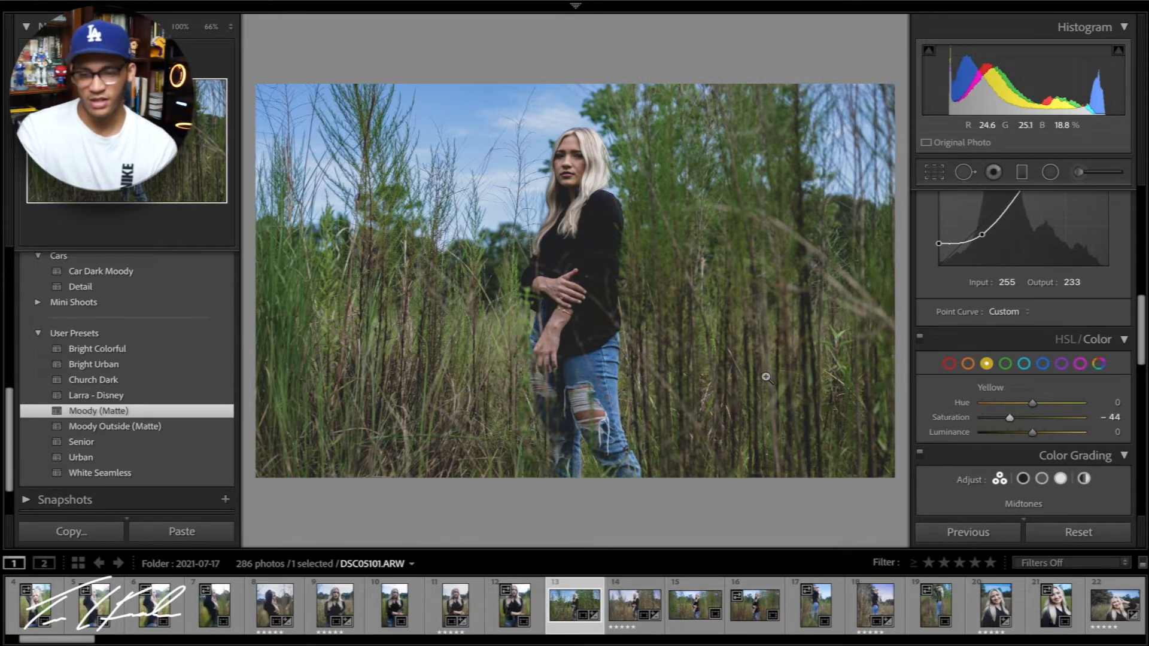
{"action": "key", "text": "backslash"}
{"action": "key", "text": "backslash"}
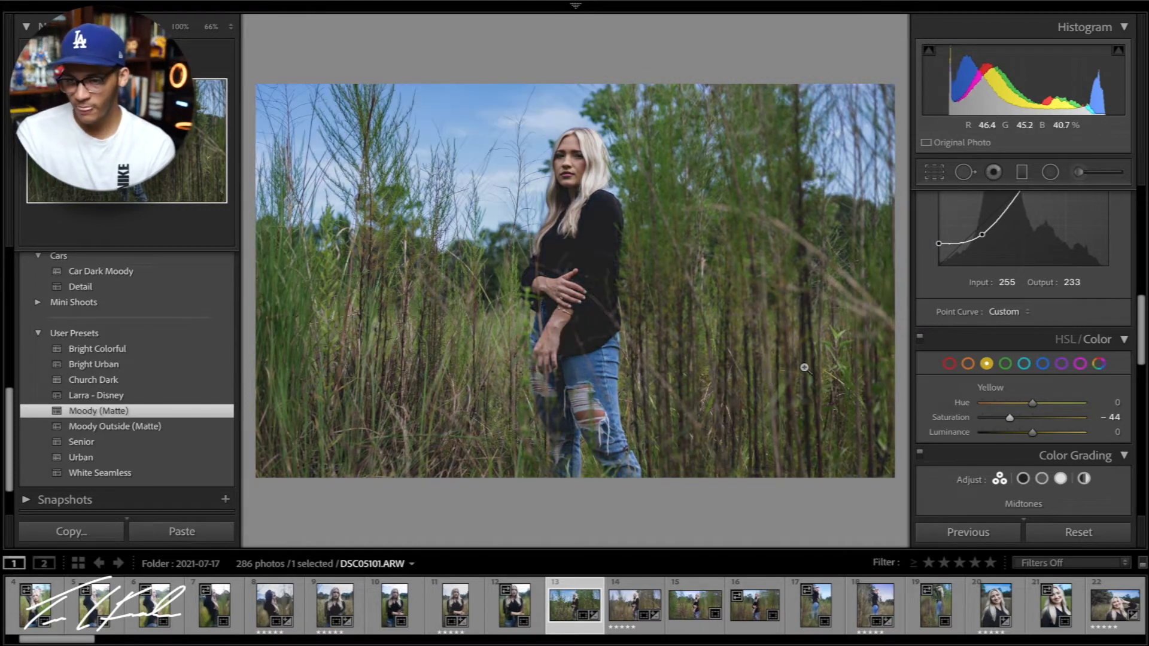
Shift the green range's hue to -83 and lower its saturation to -37.
{"action": "left_click", "coordinate": [1004, 365]}
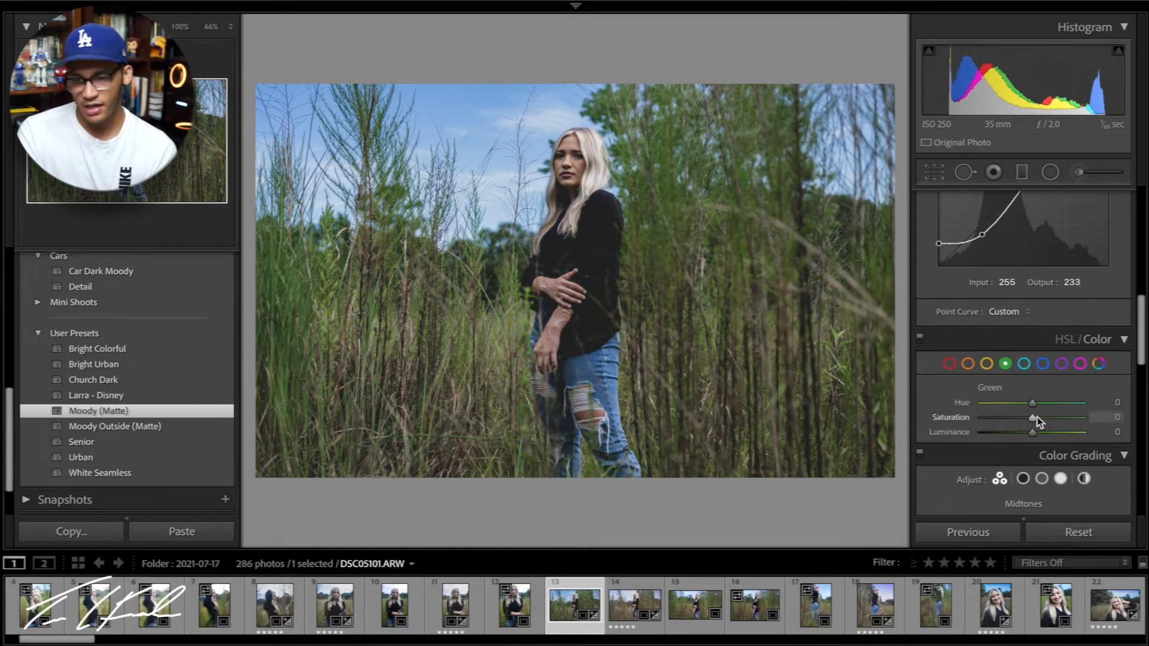
{"action": "left_click_drag", "start_coordinate": [1032, 405], "coordinate": [992, 407]}
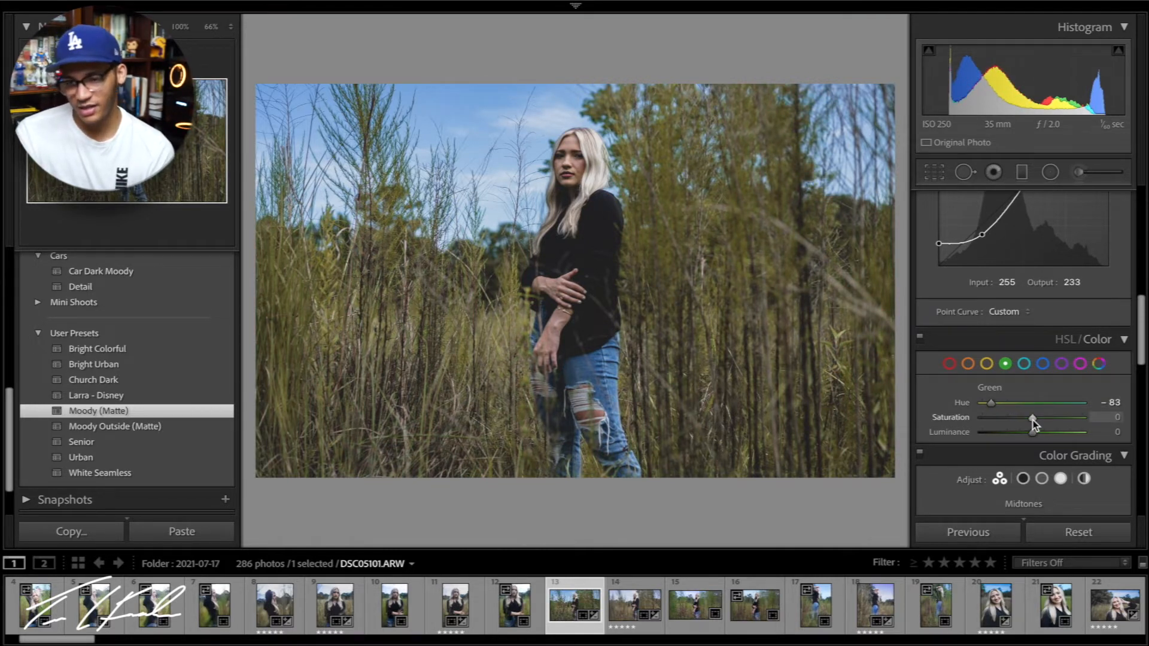
{"action": "left_click_drag", "start_coordinate": [1032, 420], "coordinate": [1014, 421]}
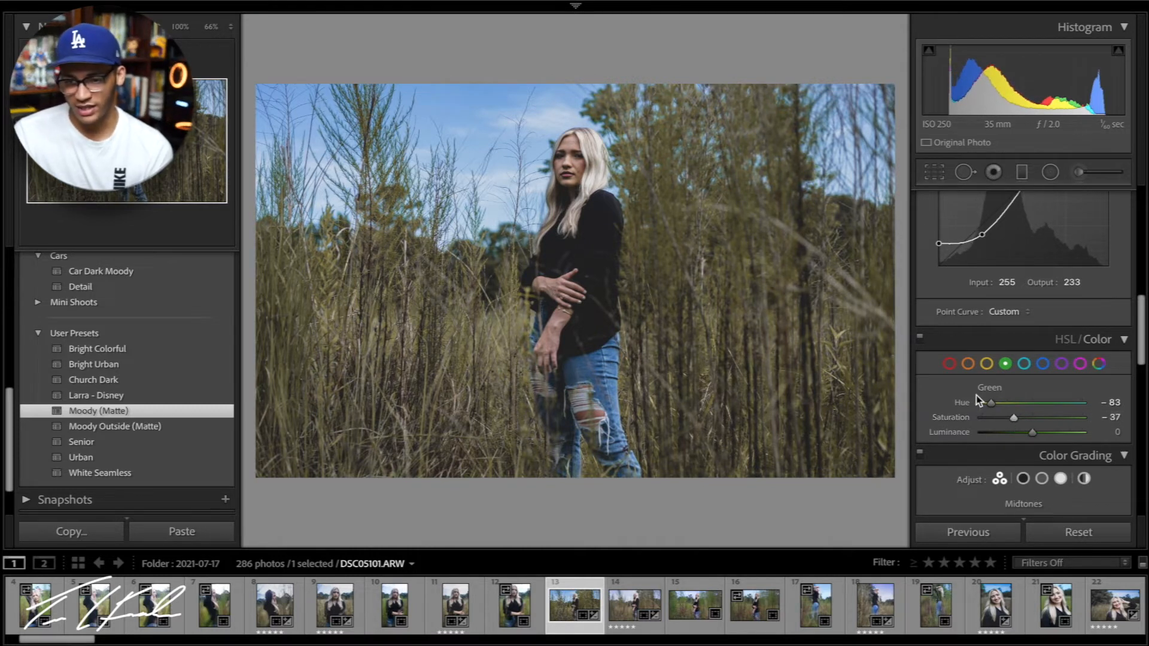
Set the yellow range's saturation to -18 and its luminance to +17.
{"action": "left_click", "coordinate": [984, 366]}
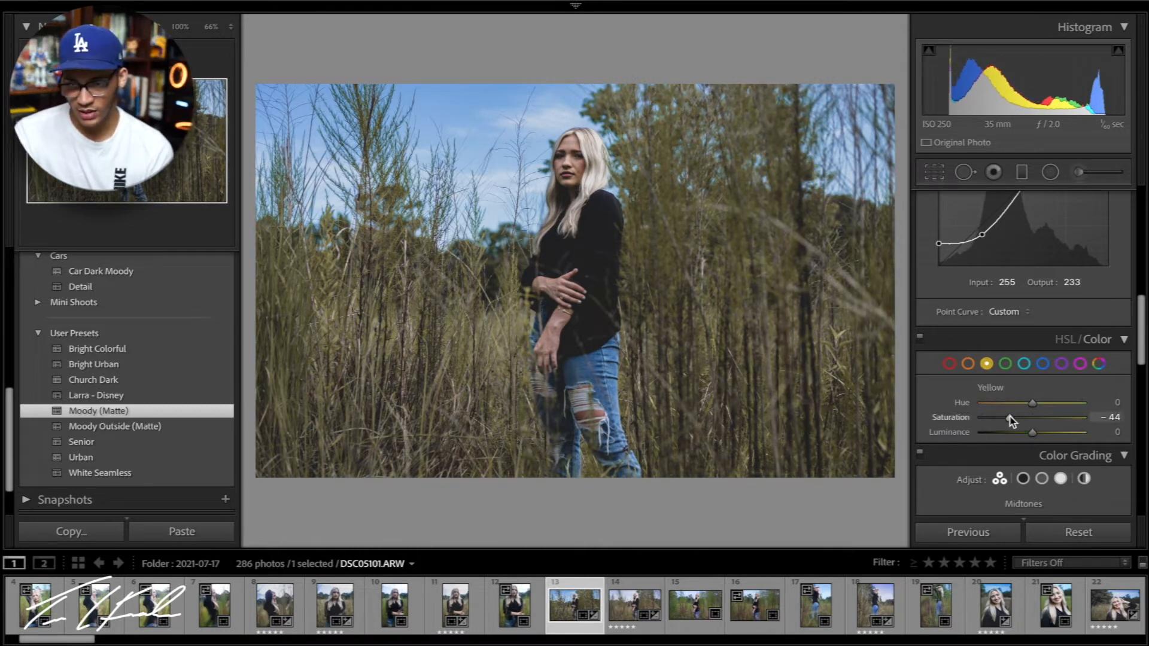
{"action": "left_click_drag", "start_coordinate": [1015, 420], "coordinate": [1024, 420]}
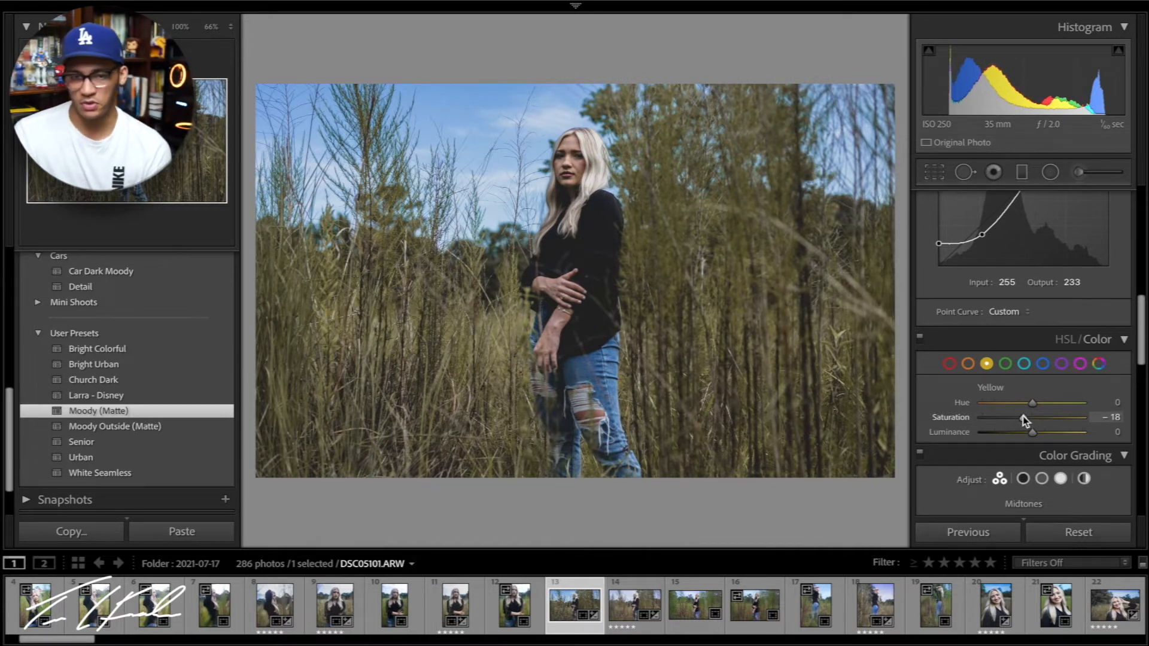
{"action": "left_click", "coordinate": [969, 364]}
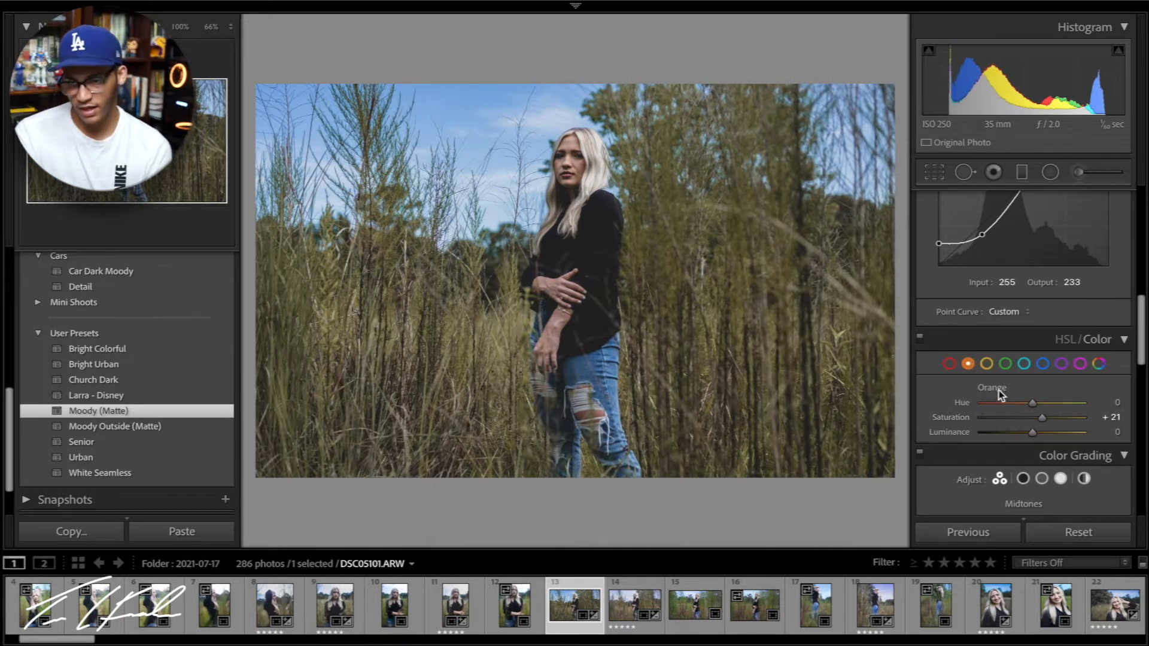
{"action": "left_click", "coordinate": [988, 363]}
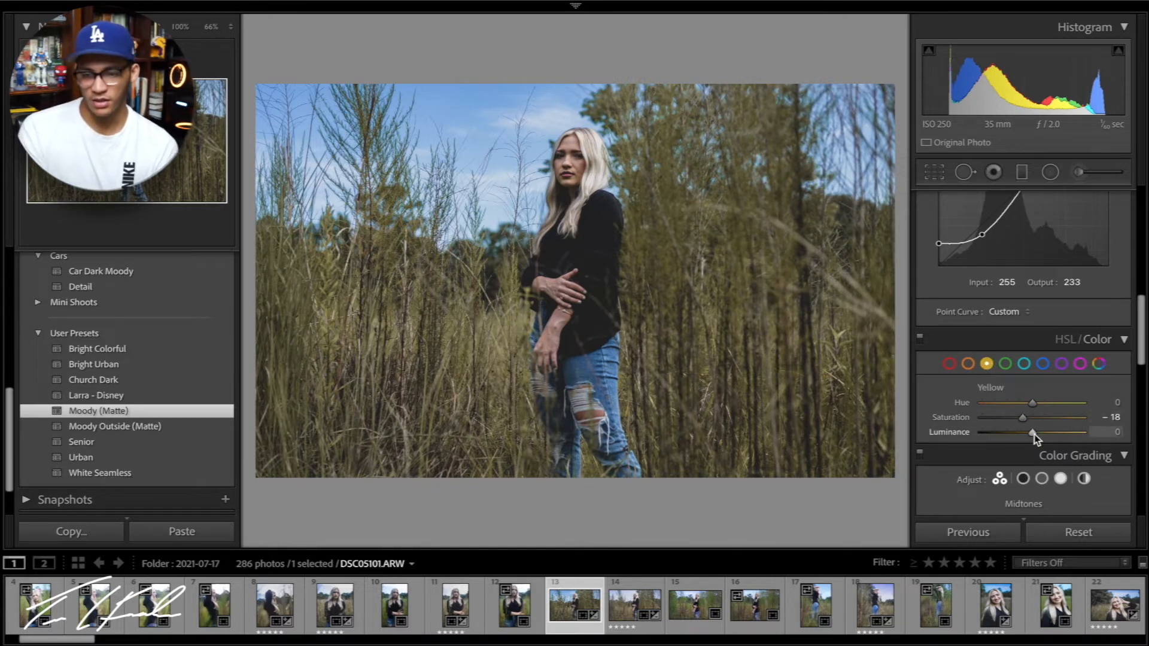
{"action": "mouse_move", "coordinate": [1033, 433]}
{"action": "left_mouse_down"}
{"action": "mouse_move", "coordinate": [1063, 434]}
{"action": "mouse_move", "coordinate": [1039, 434]}
{"action": "left_mouse_up"}
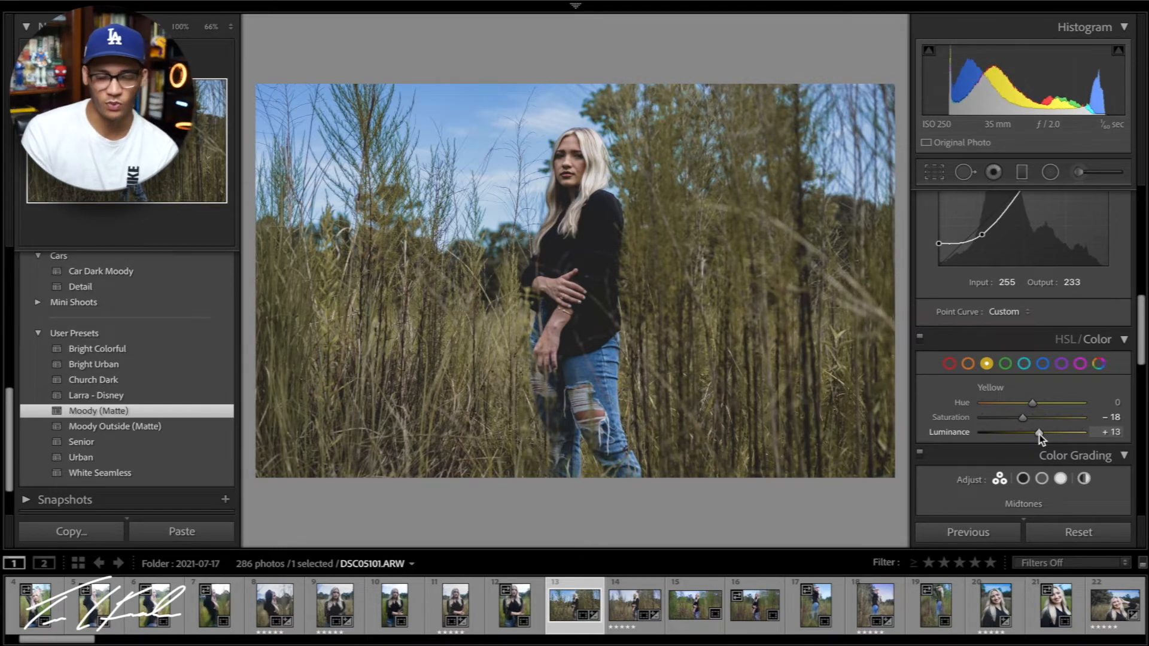
{"action": "left_click_drag", "start_coordinate": [1040, 434], "coordinate": [1041, 435]}
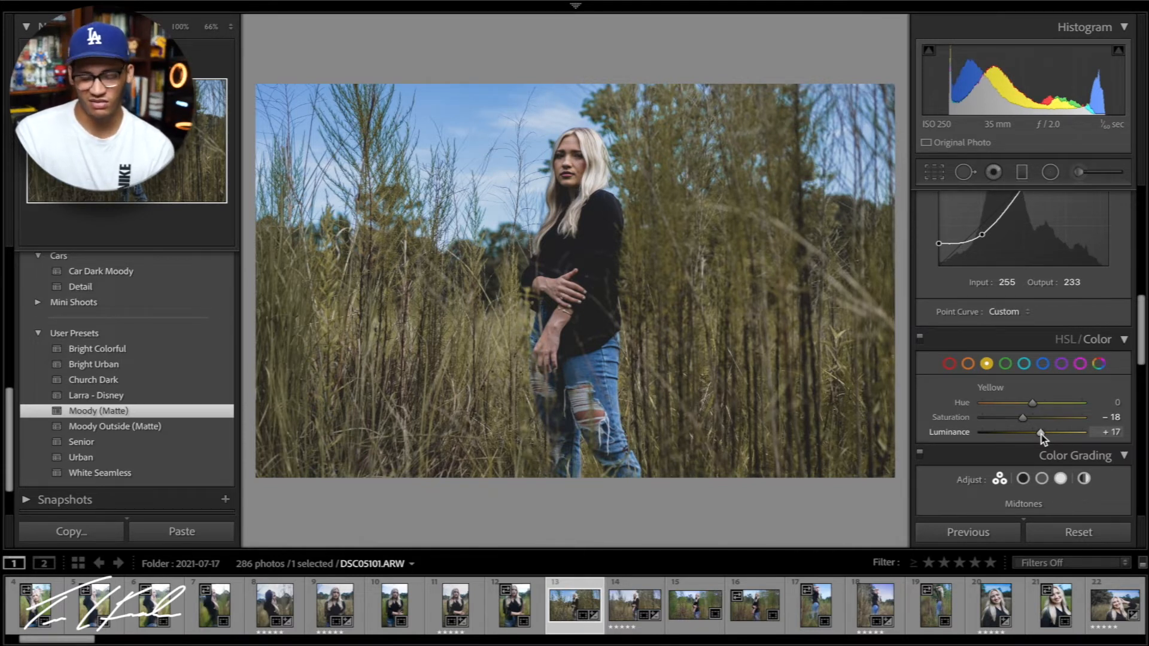
Try a saturation of +37 and a hue of +100 on the blue range, and undo both changes.
{"action": "left_click", "coordinate": [1042, 363]}
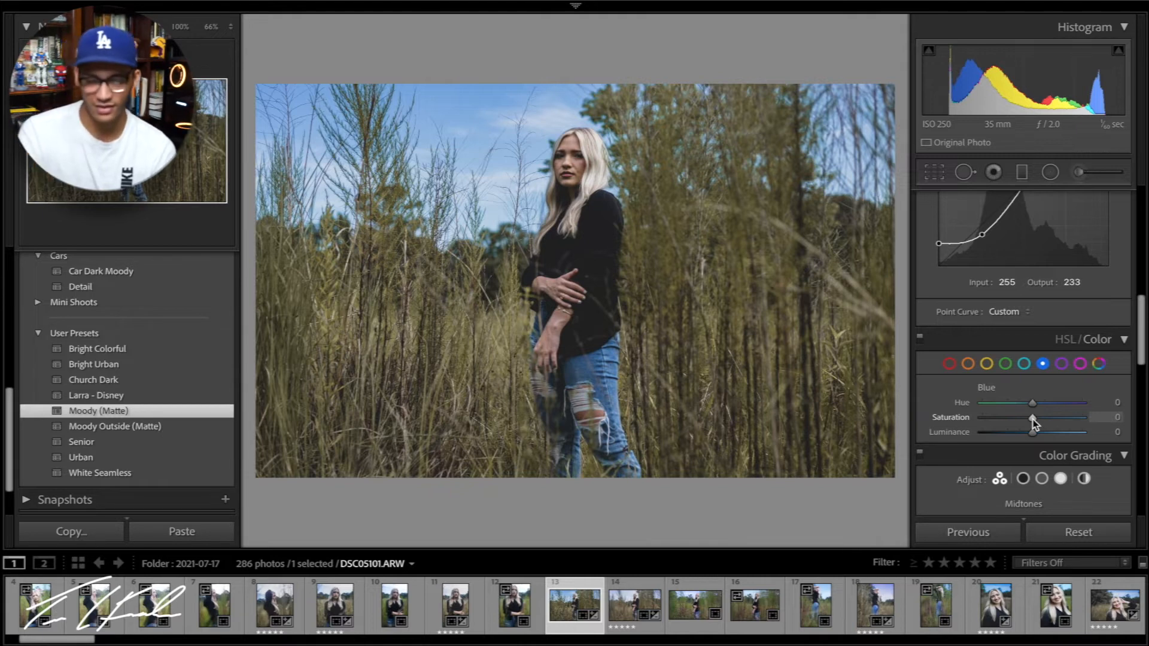
{"action": "mouse_move", "coordinate": [1033, 419]}
{"action": "left_mouse_down"}
{"action": "mouse_move", "coordinate": [1004, 416]}
{"action": "mouse_move", "coordinate": [1081, 418]}
{"action": "mouse_move", "coordinate": [1051, 418]}
{"action": "left_mouse_up"}
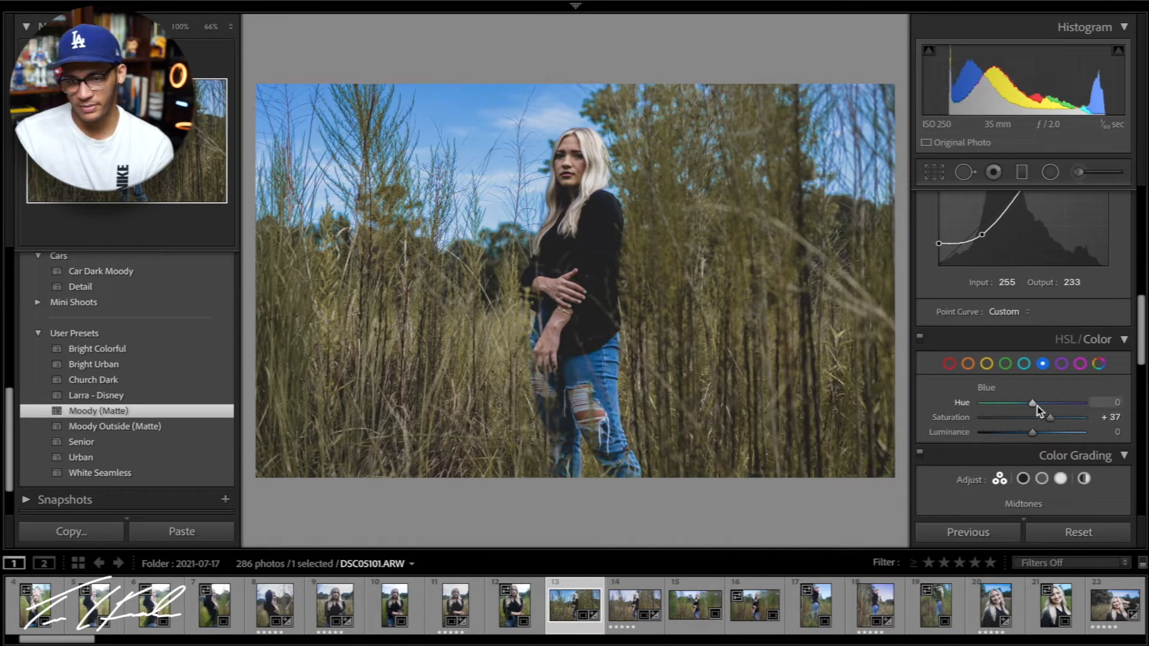
{"action": "left_click_drag", "start_coordinate": [1036, 406], "coordinate": [1099, 407]}
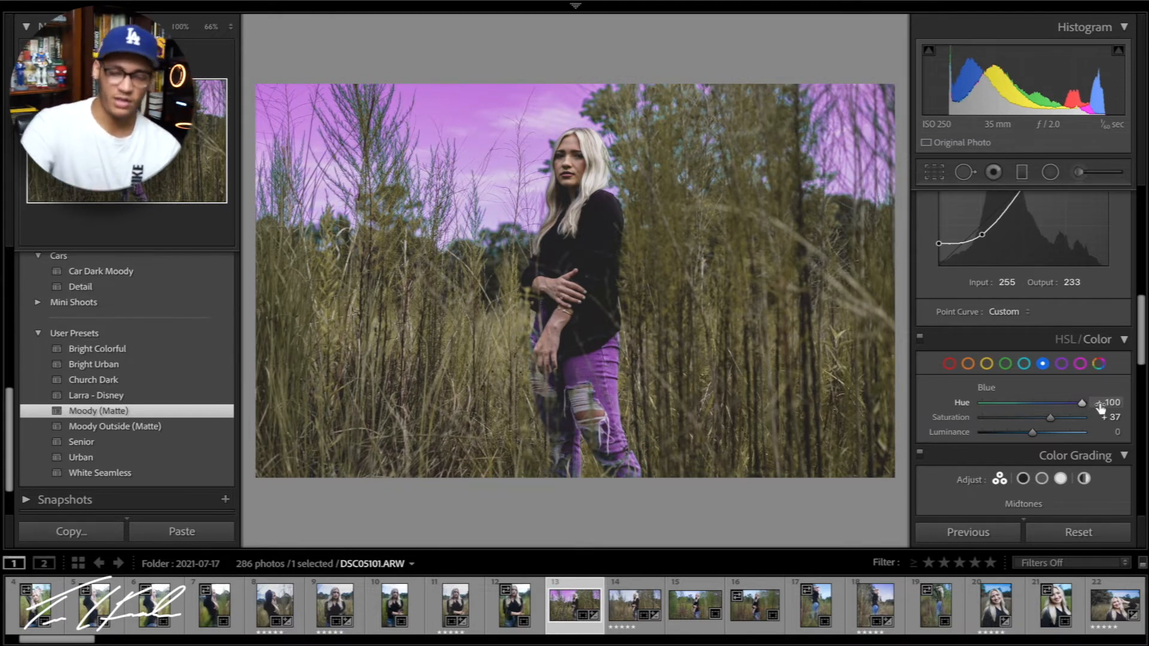
{"action": "key", "text": "ctrl+z"}
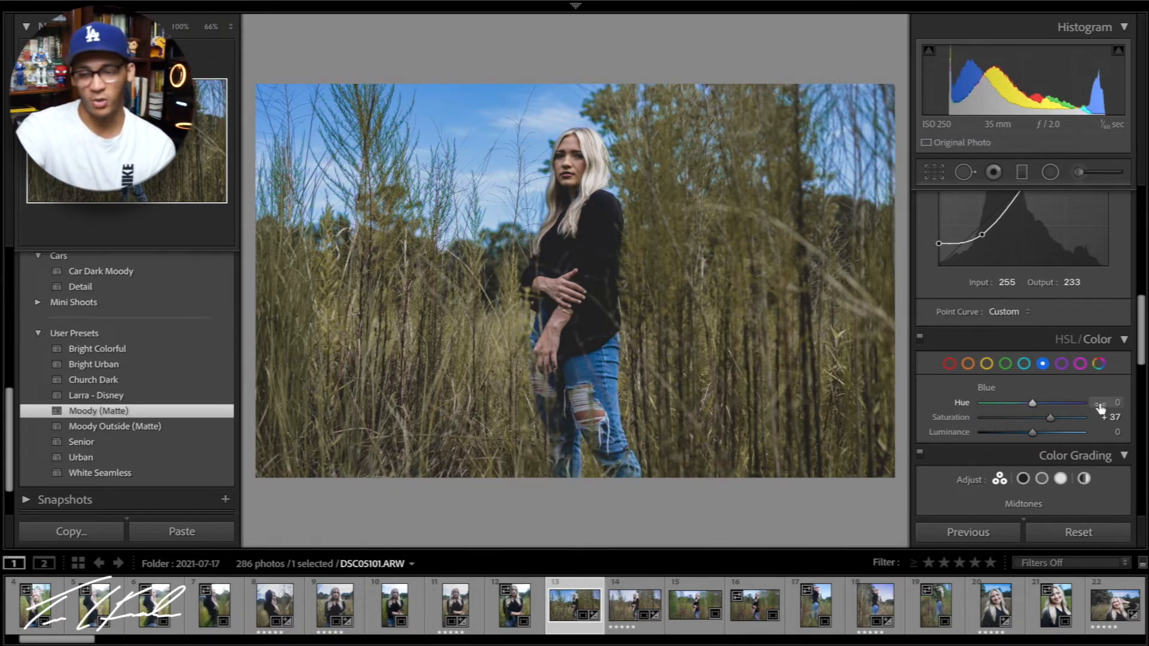
{"action": "key", "text": "ctrl+z"}
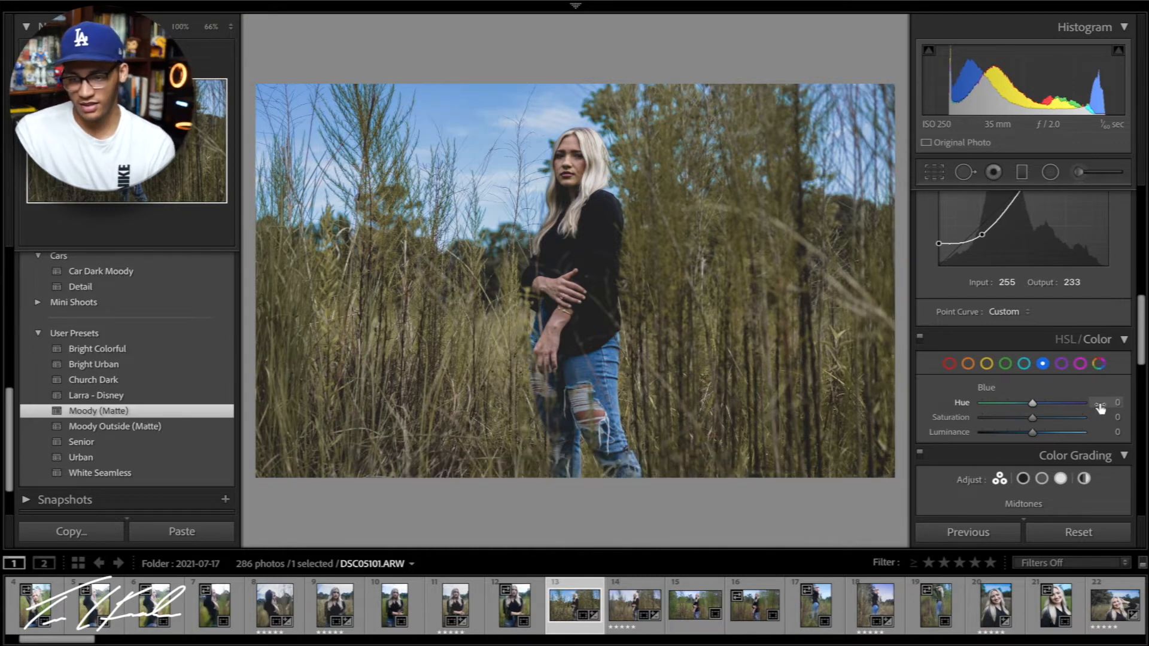
Look through the purple range and the lens corrections, and compare the color-adjusted photo with its before version.
{"action": "left_click", "coordinate": [1060, 365]}
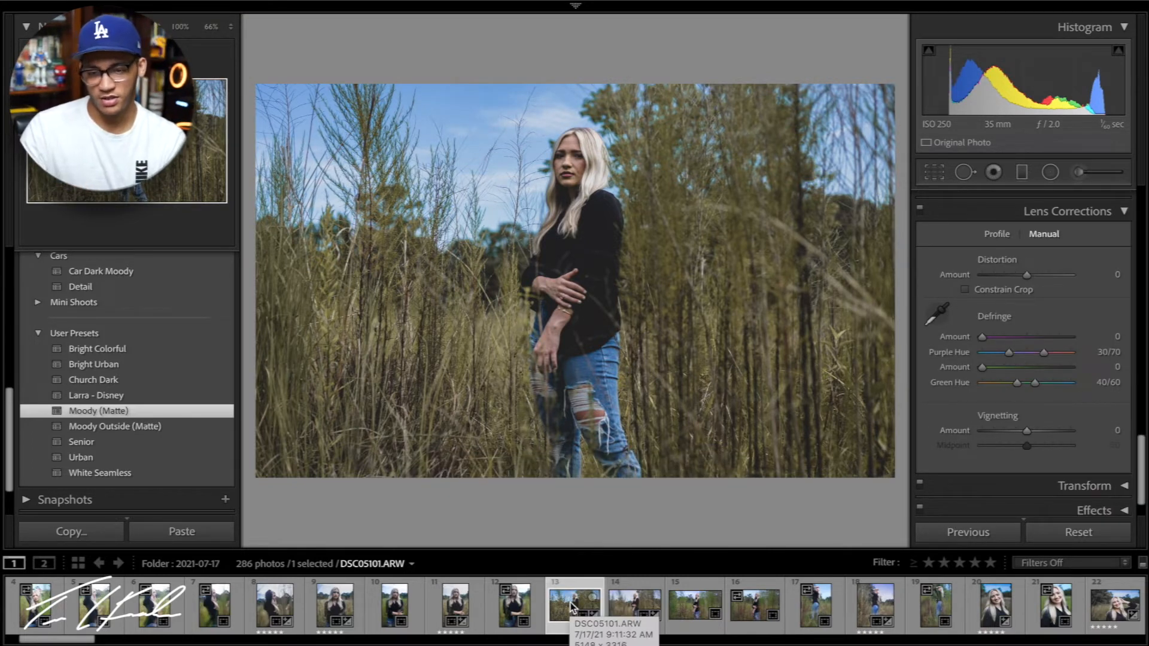
{"action": "key", "text": "backslash"}
{"action": "key", "text": "backslash"}
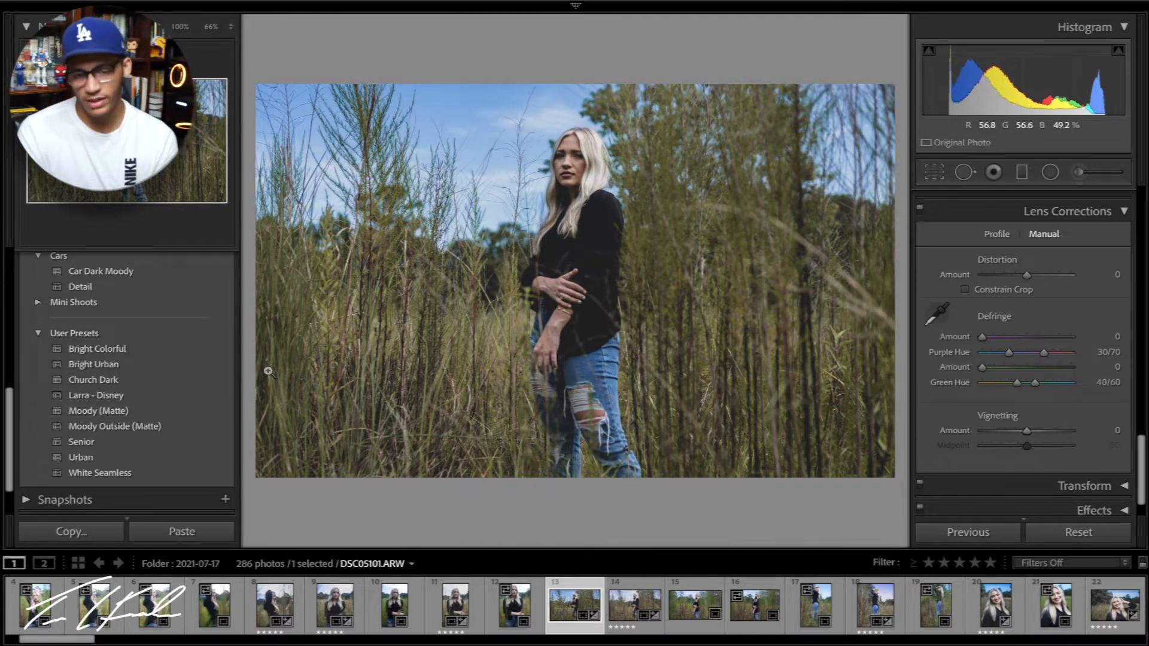
Start a new develop preset from the current edit and assign it to the User Presets group.
{"action": "scroll", "coordinate": [222, 345], "scroll_direction": "up", "scroll_amount": 6}
{"action": "scroll", "coordinate": [227, 311], "scroll_direction": "down", "scroll_amount": 1}
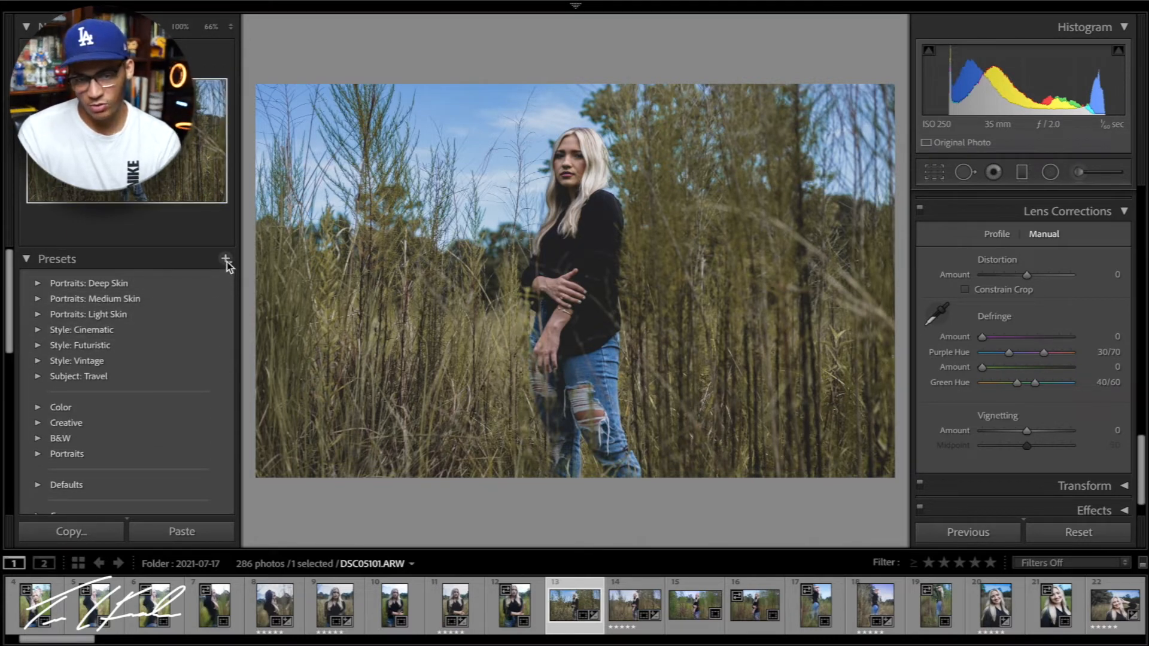
{"action": "left_click", "coordinate": [227, 263]}
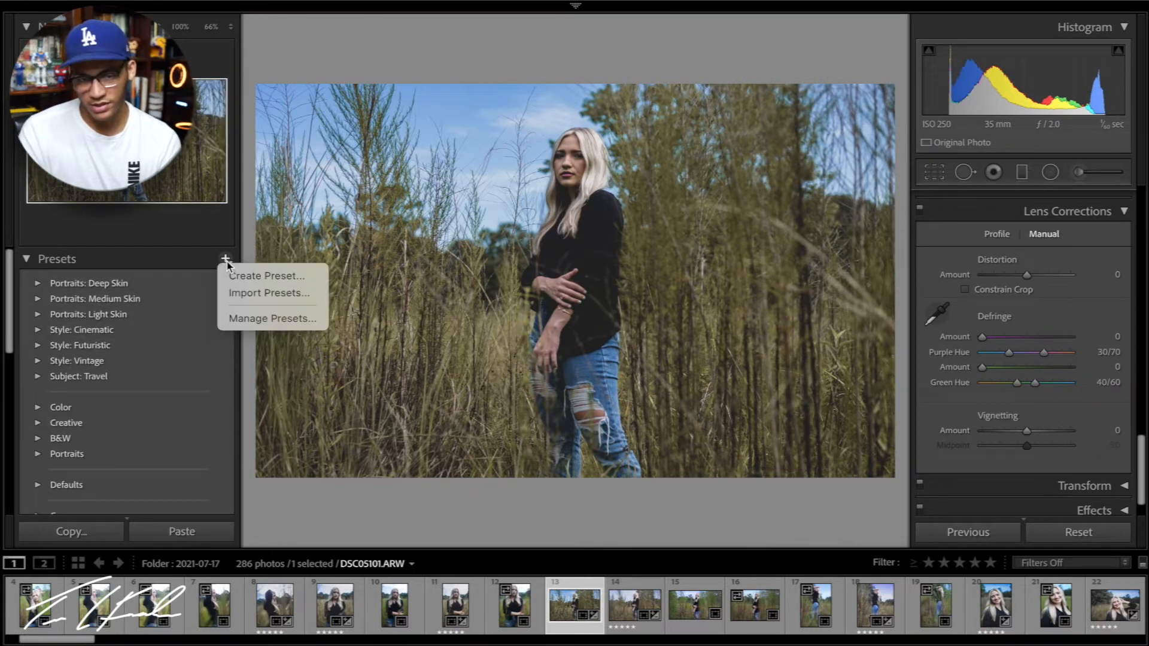
{"action": "left_click", "coordinate": [276, 280]}
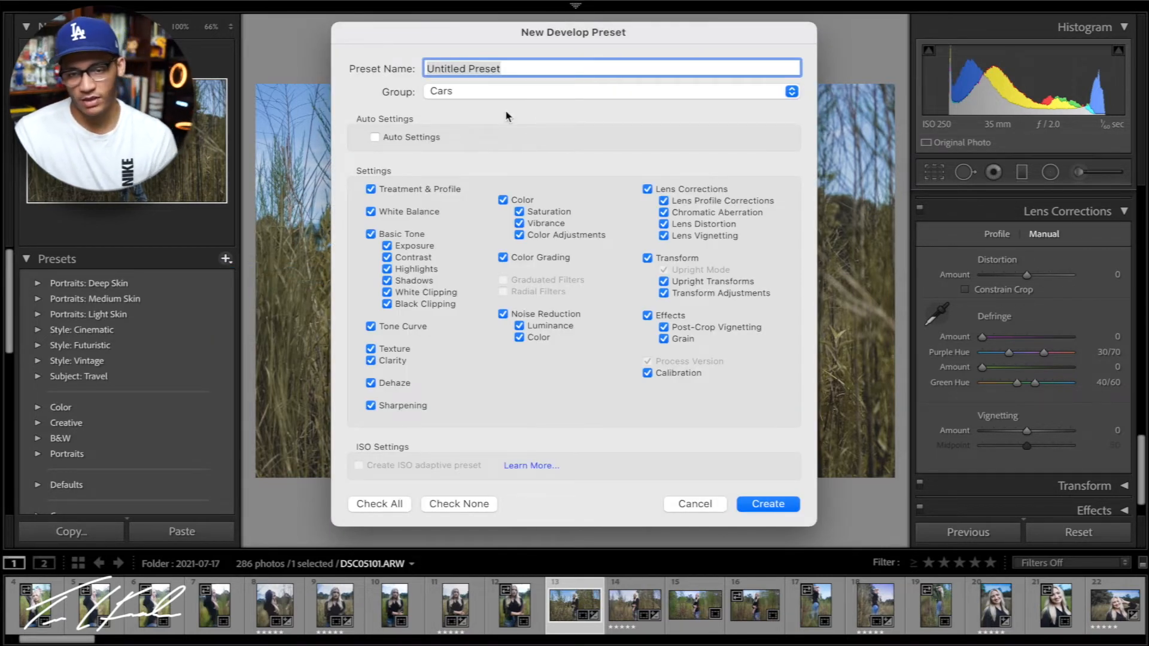
{"action": "left_click", "coordinate": [513, 91]}
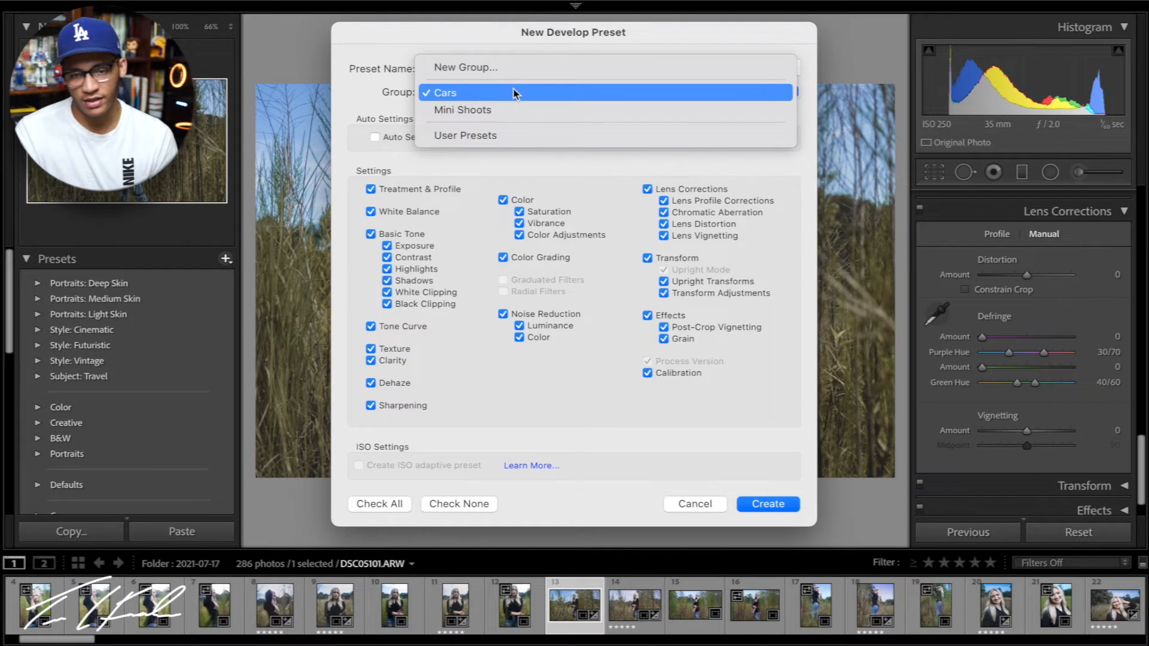
{"action": "left_click", "coordinate": [513, 137]}
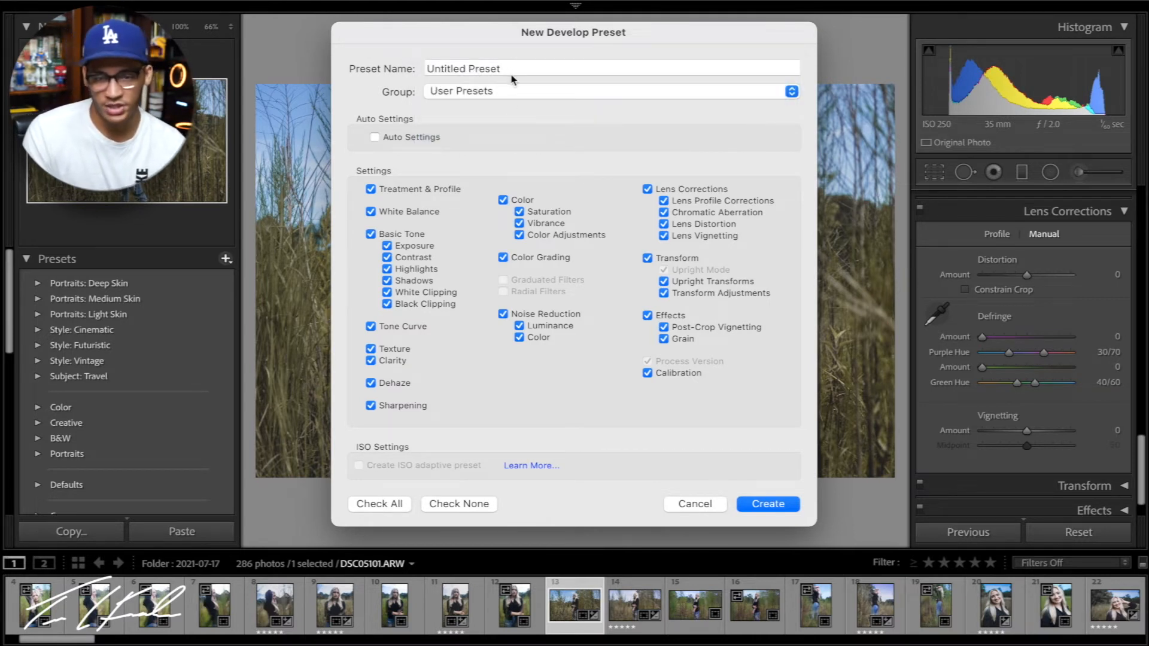
{"action": "left_click", "coordinate": [513, 91]}
{"action": "left_click", "coordinate": [515, 94]}
Name the new preset "Field Preset", create it with the checked settings and locate it among the user presets.
{"action": "left_click", "coordinate": [515, 69]}
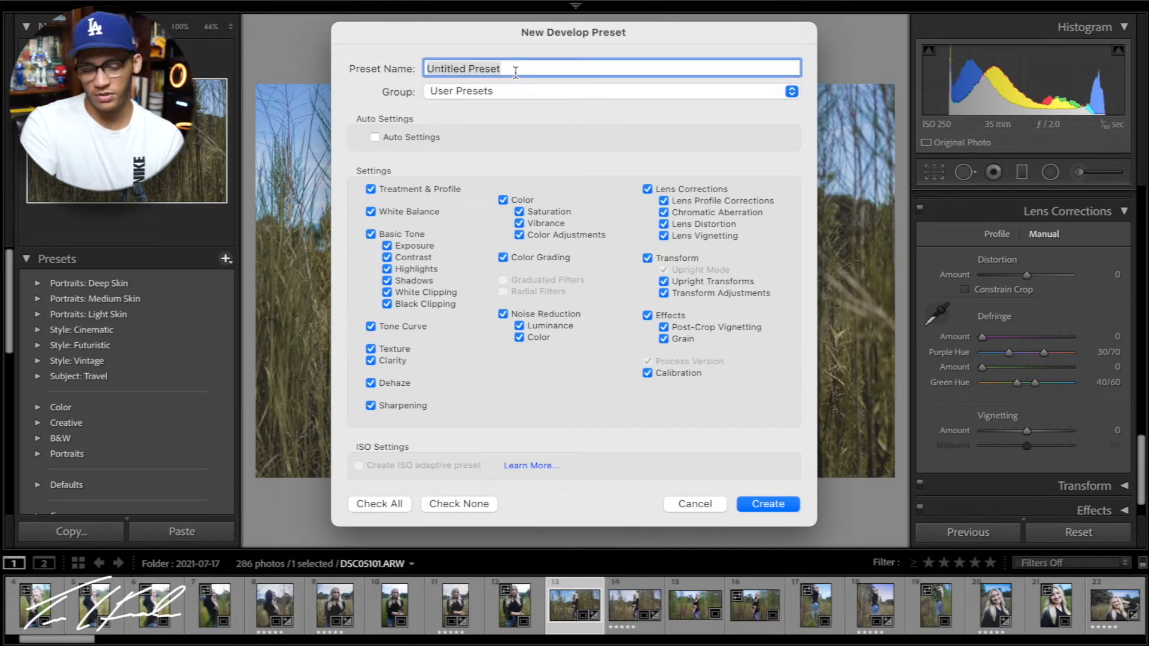
{"action": "type", "text": "Field"}
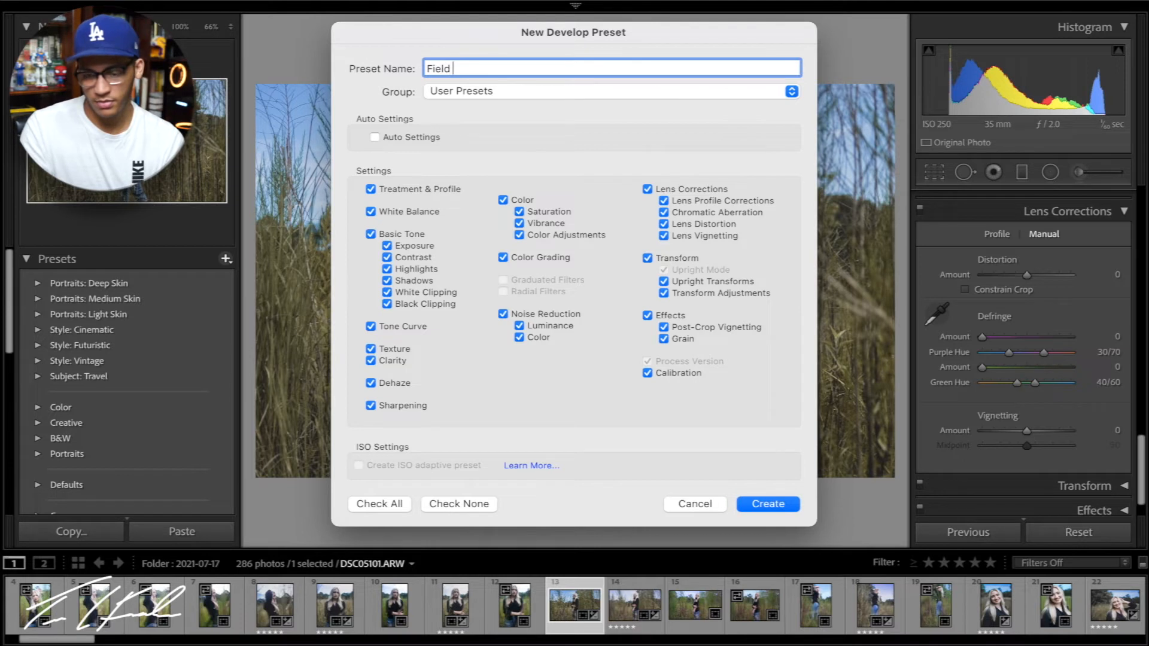
{"action": "type", "text": " Pre"}
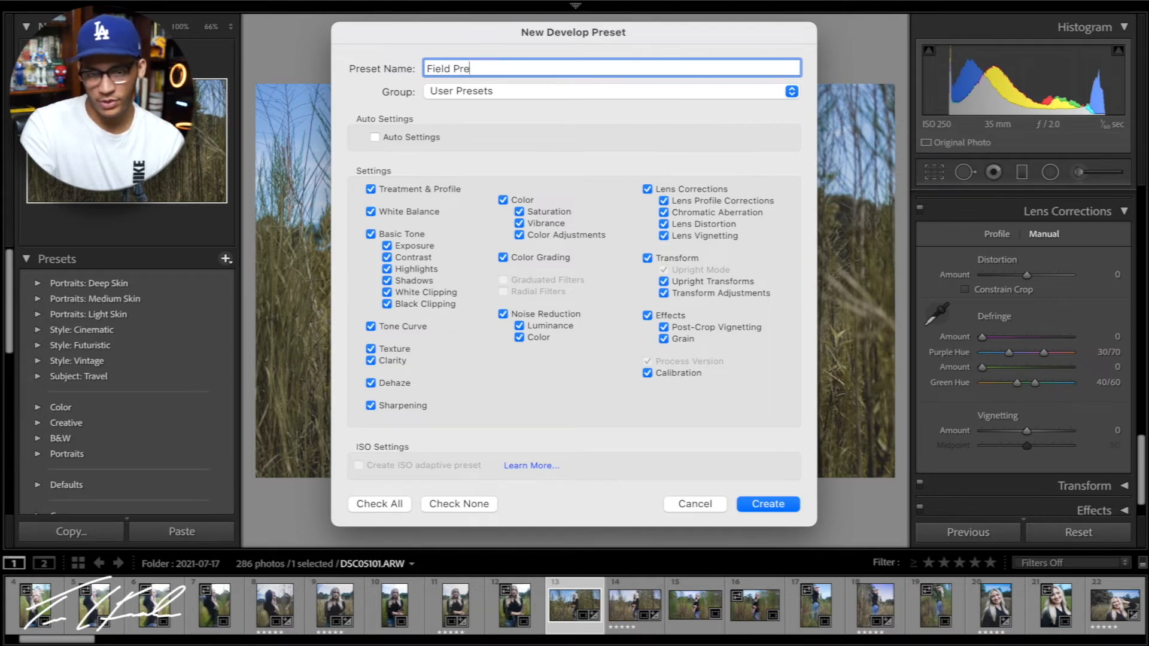
{"action": "type", "text": "set"}
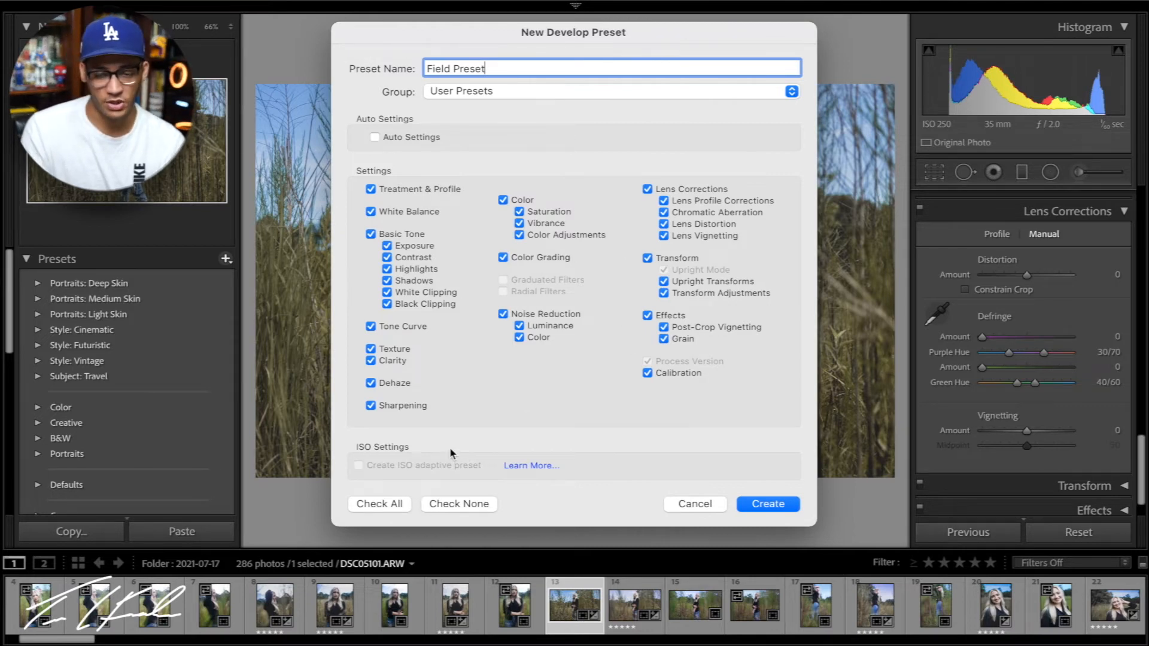
{"action": "left_click", "coordinate": [770, 505]}
{"action": "scroll", "coordinate": [99, 439], "scroll_direction": "down", "scroll_amount": 10}
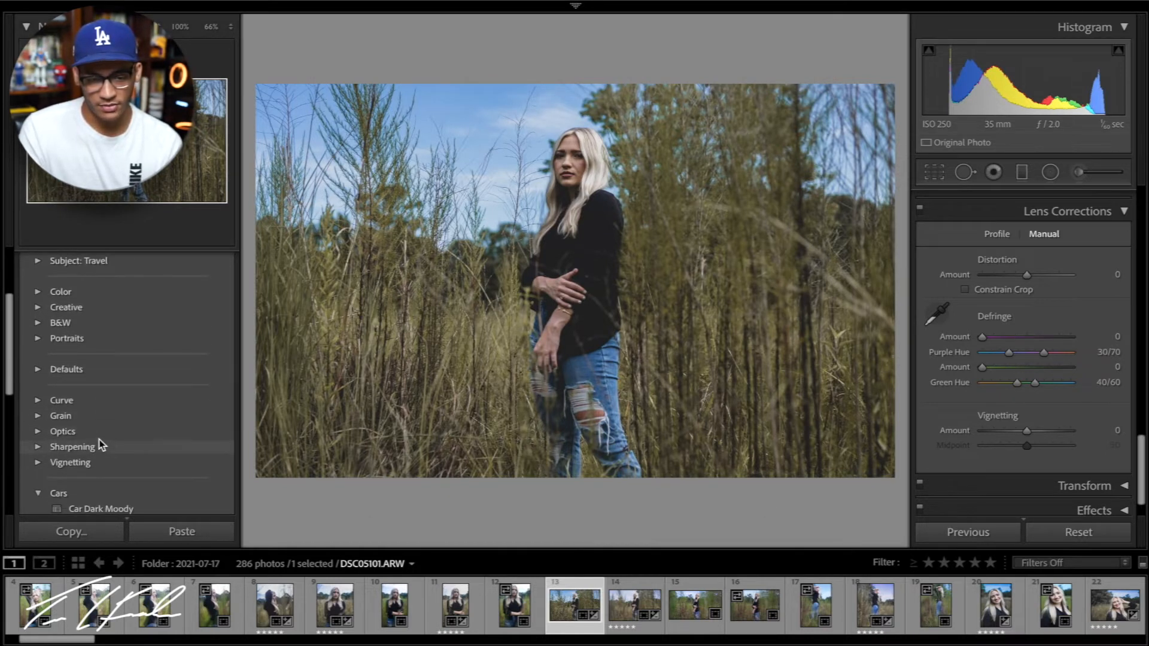
{"action": "scroll", "coordinate": [99, 439], "scroll_direction": "down", "scroll_amount": 5}
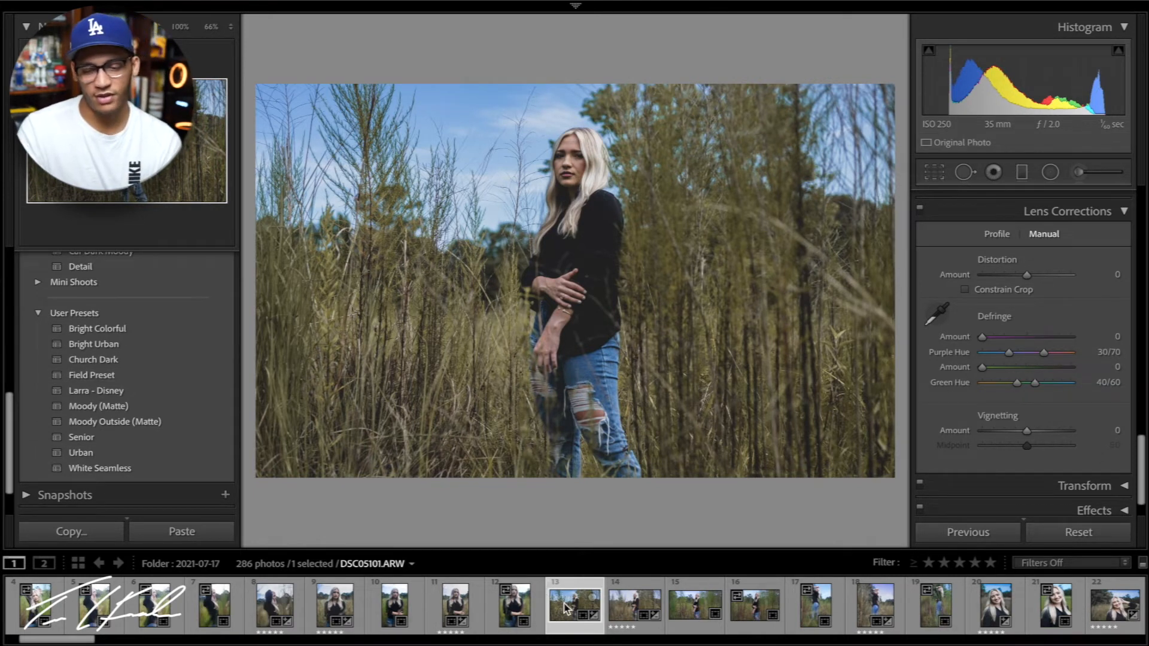
Rate DSC05101.ARW five stars, and apply Field Preset to the close-up portrait DSC05118.ARW.
{"action": "key", "text": "5"}
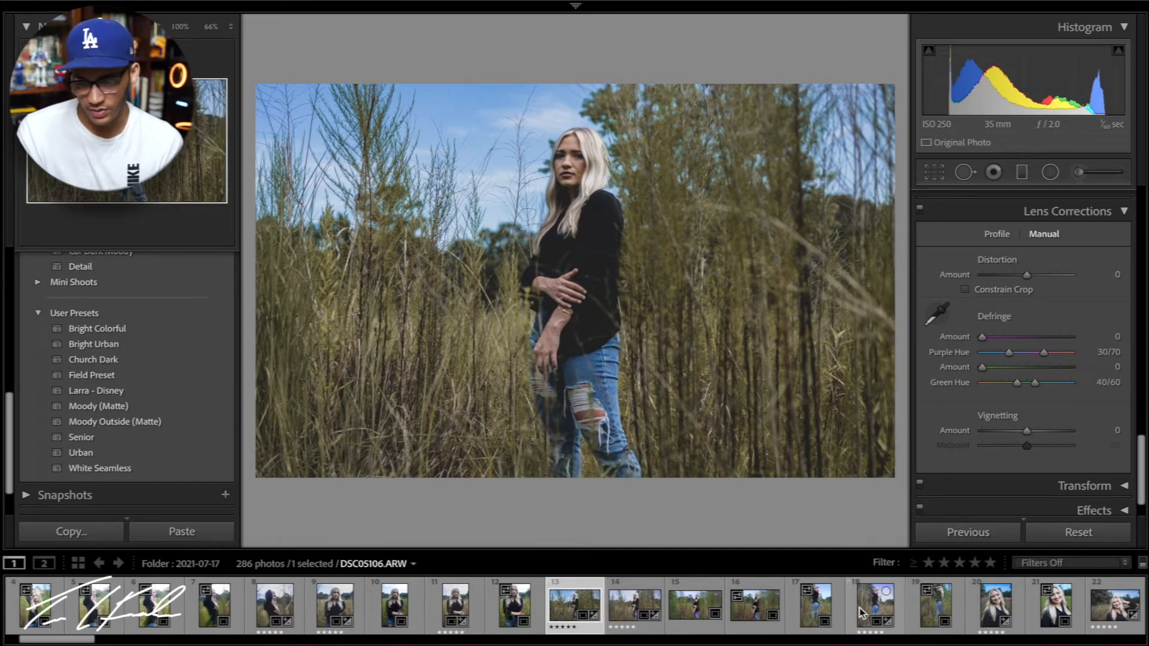
{"action": "scroll", "coordinate": [778, 607], "scroll_direction": "down", "scroll_amount": 4}
{"action": "scroll", "coordinate": [861, 612], "scroll_direction": "down", "scroll_amount": 3}
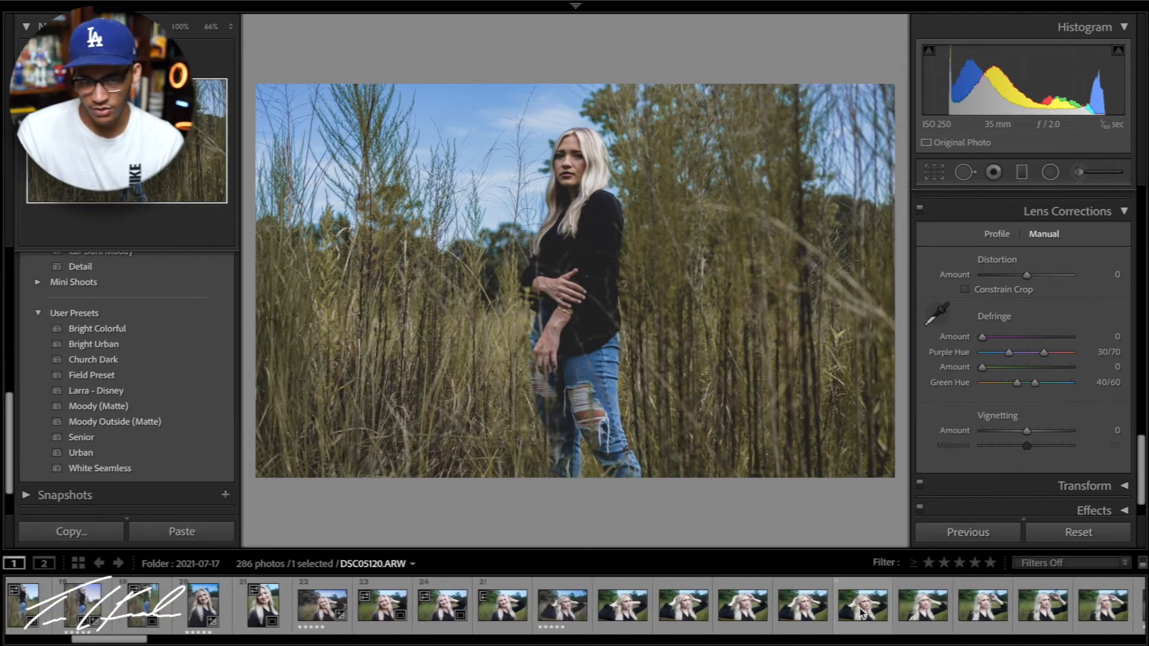
{"action": "left_click", "coordinate": [740, 625]}
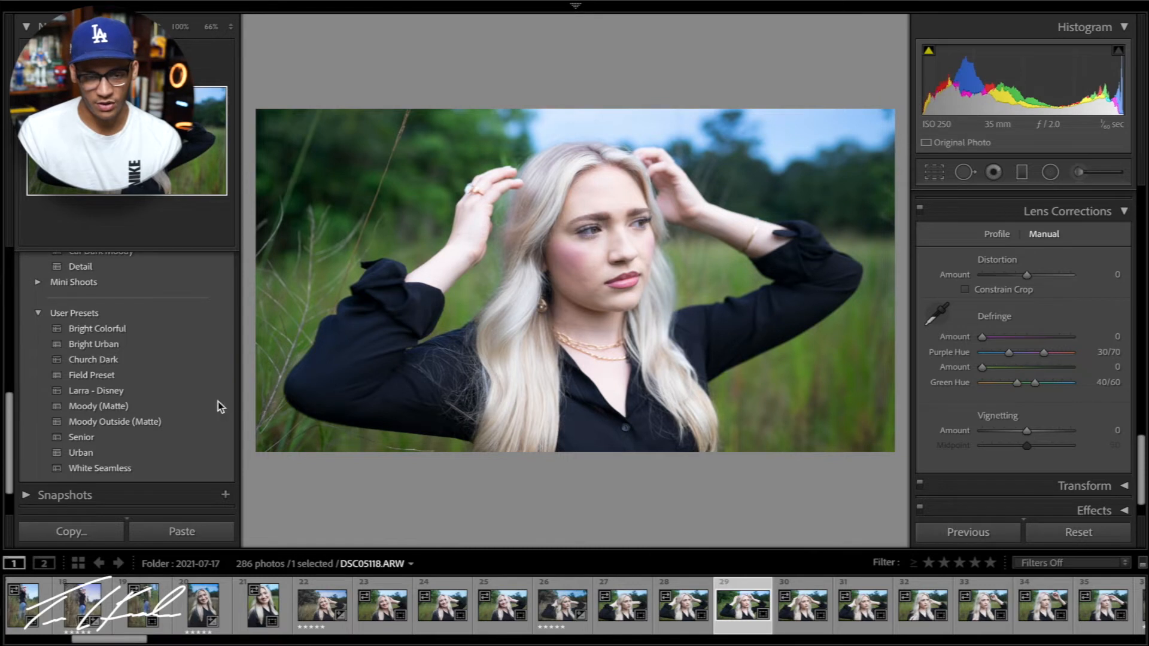
{"action": "left_click", "coordinate": [184, 377]}
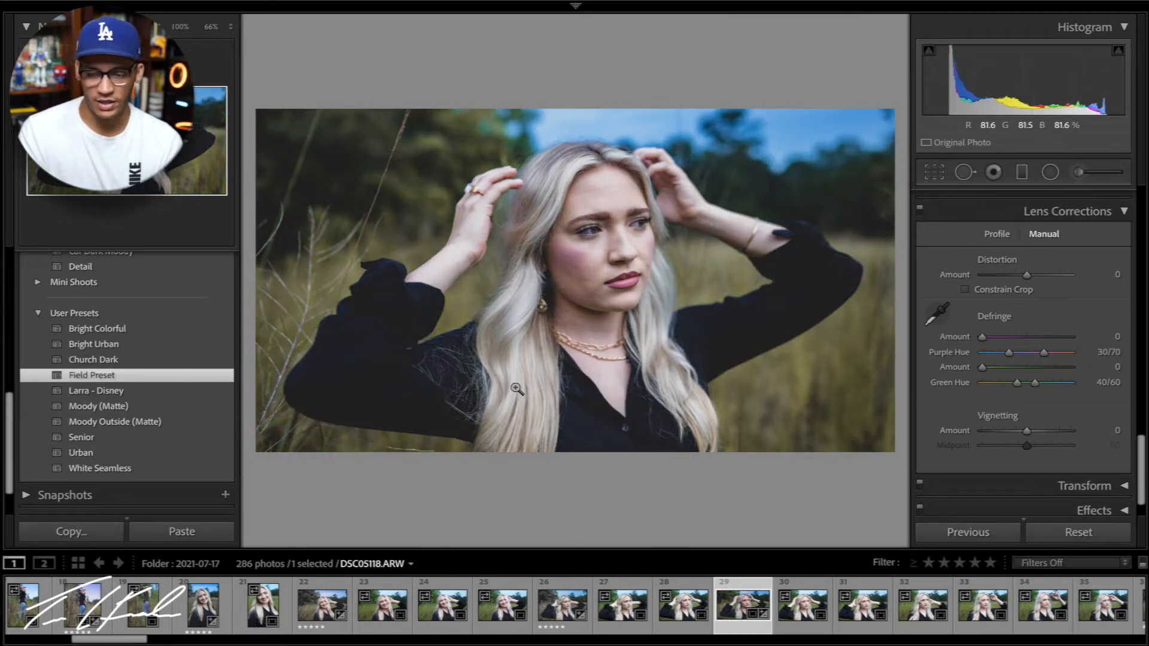
Set the blue range's saturation to -35 on the close-up portrait and rate the photo five stars.
{"action": "scroll", "coordinate": [971, 357], "scroll_direction": "up", "scroll_amount": 8}
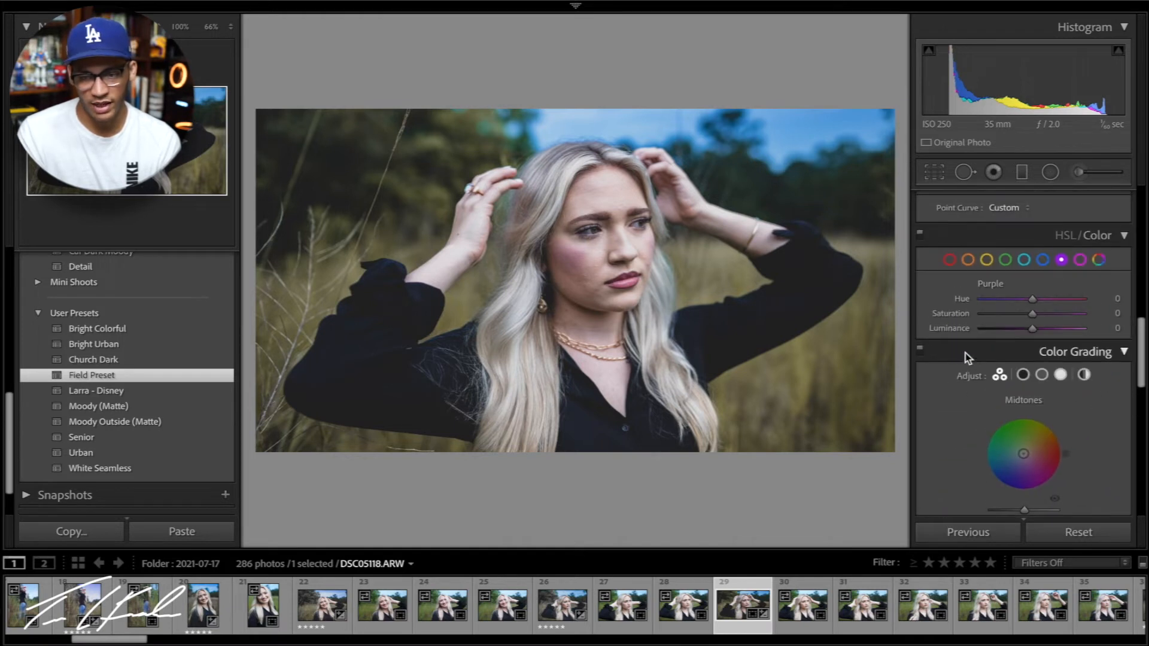
{"action": "left_click", "coordinate": [1041, 259]}
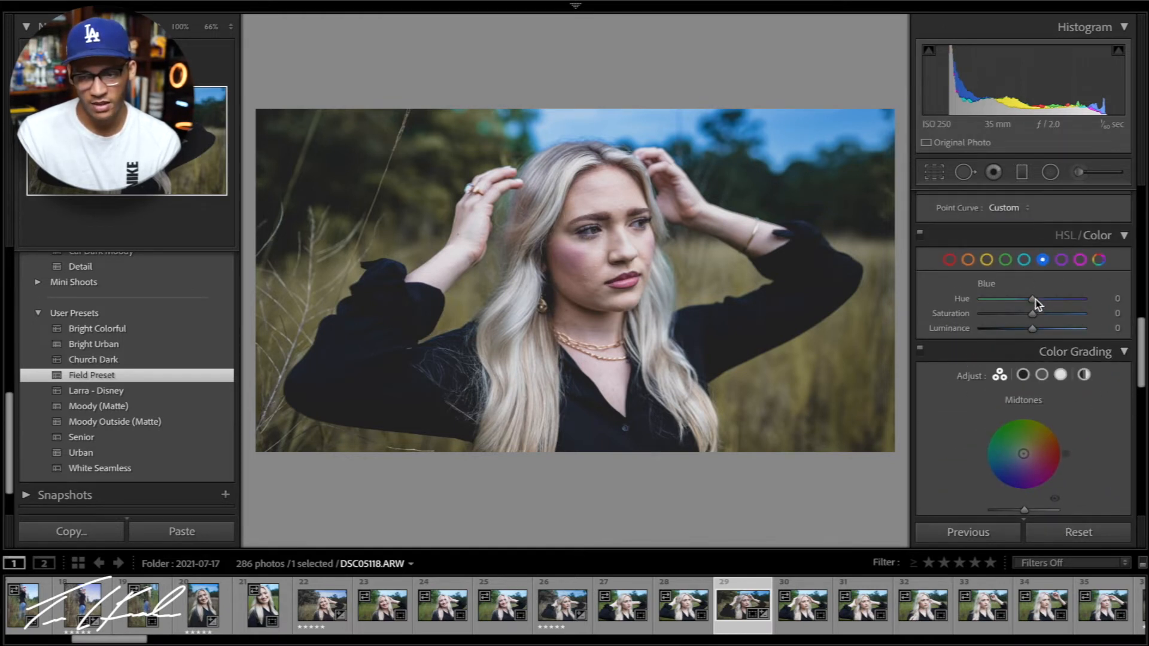
{"action": "left_click_drag", "start_coordinate": [1032, 311], "coordinate": [1013, 311]}
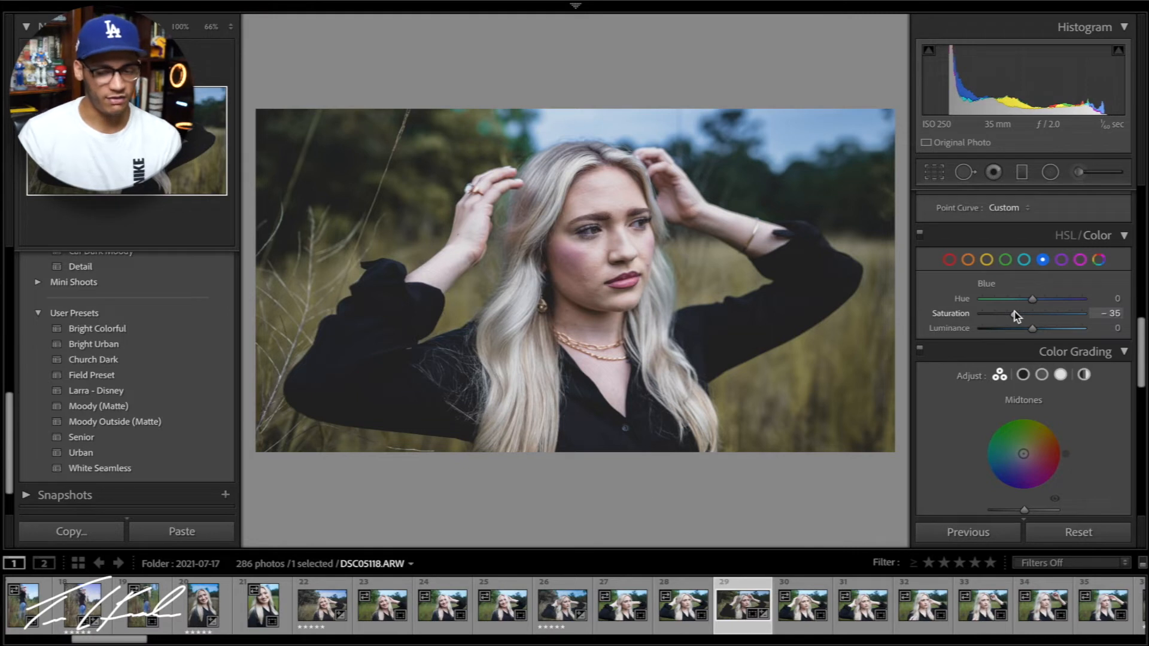
{"action": "key", "text": "5"}
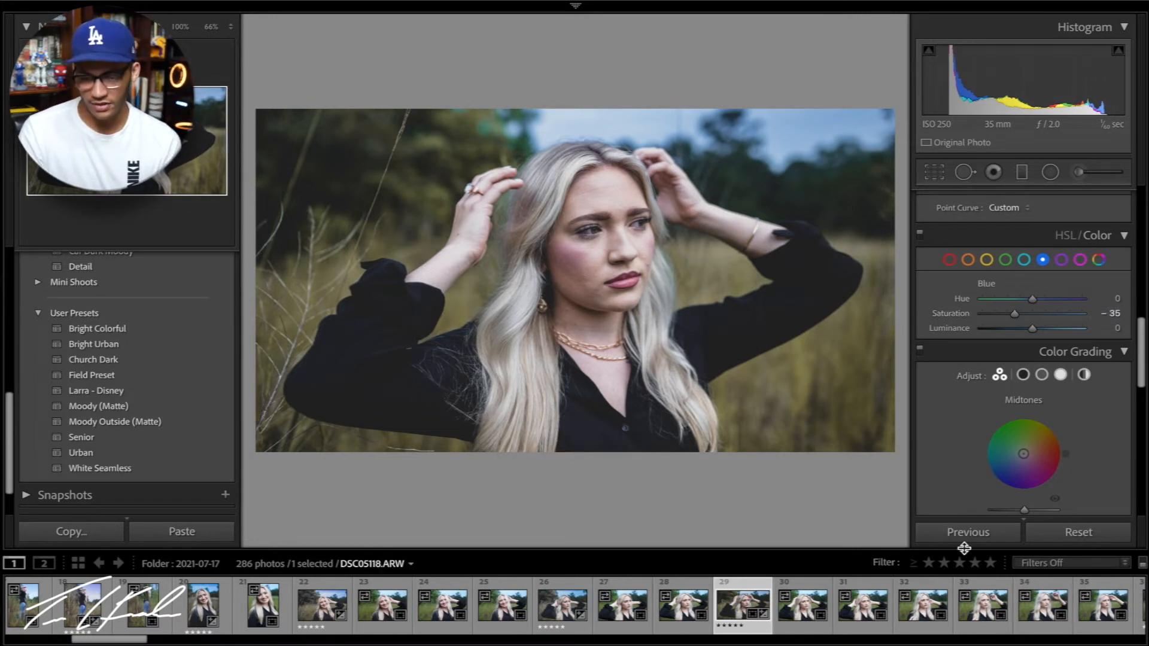
Filter the filmstrip to rated photos and restrict the filter to a rating of five stars.
{"action": "left_click", "coordinate": [991, 563]}
{"action": "left_click", "coordinate": [1044, 563]}
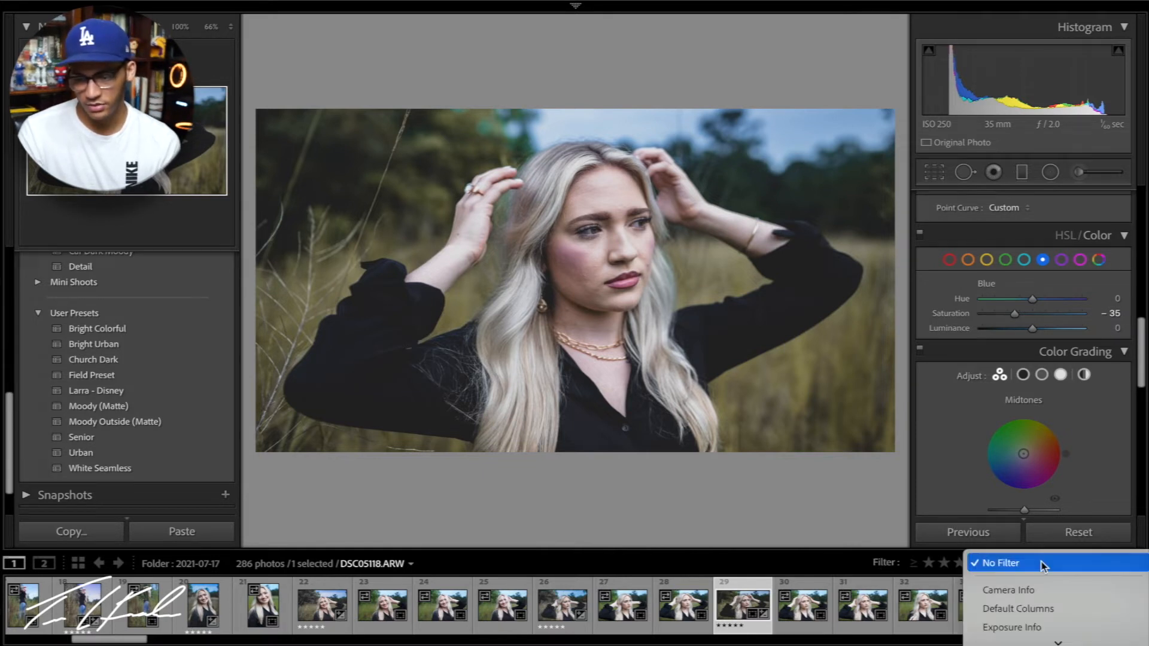
{"action": "left_click", "coordinate": [1047, 564]}
{"action": "left_click", "coordinate": [1083, 565]}
{"action": "scroll", "coordinate": [1058, 579], "scroll_direction": "down", "scroll_amount": 3}
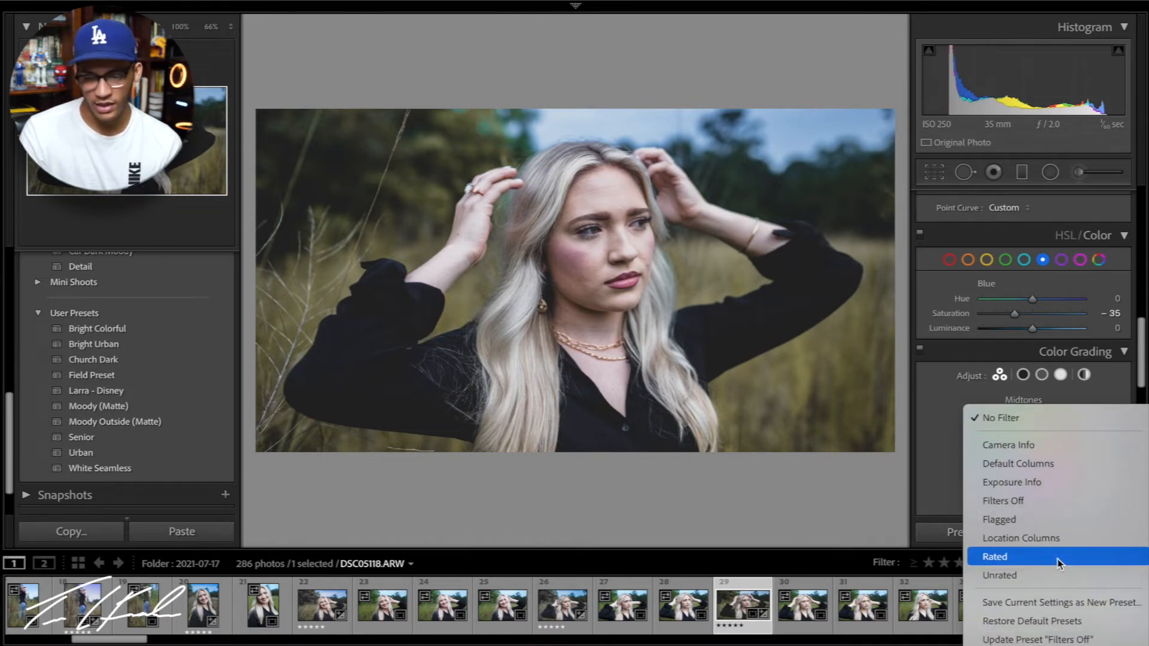
{"action": "left_click", "coordinate": [1057, 557]}
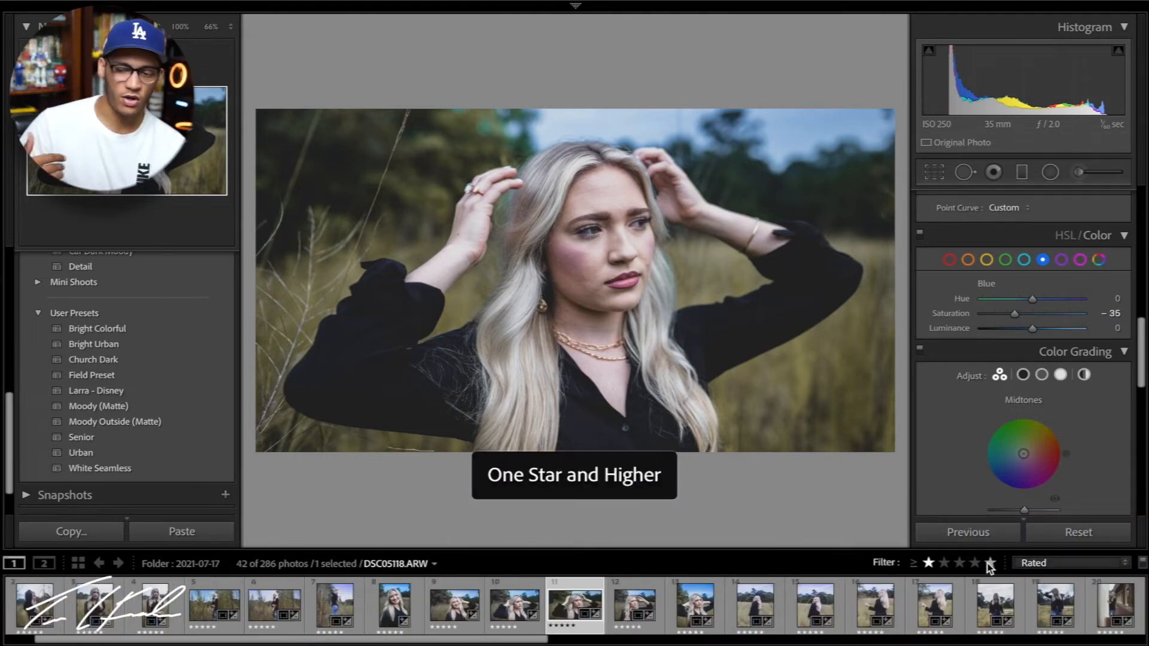
{"action": "left_click", "coordinate": [959, 563]}
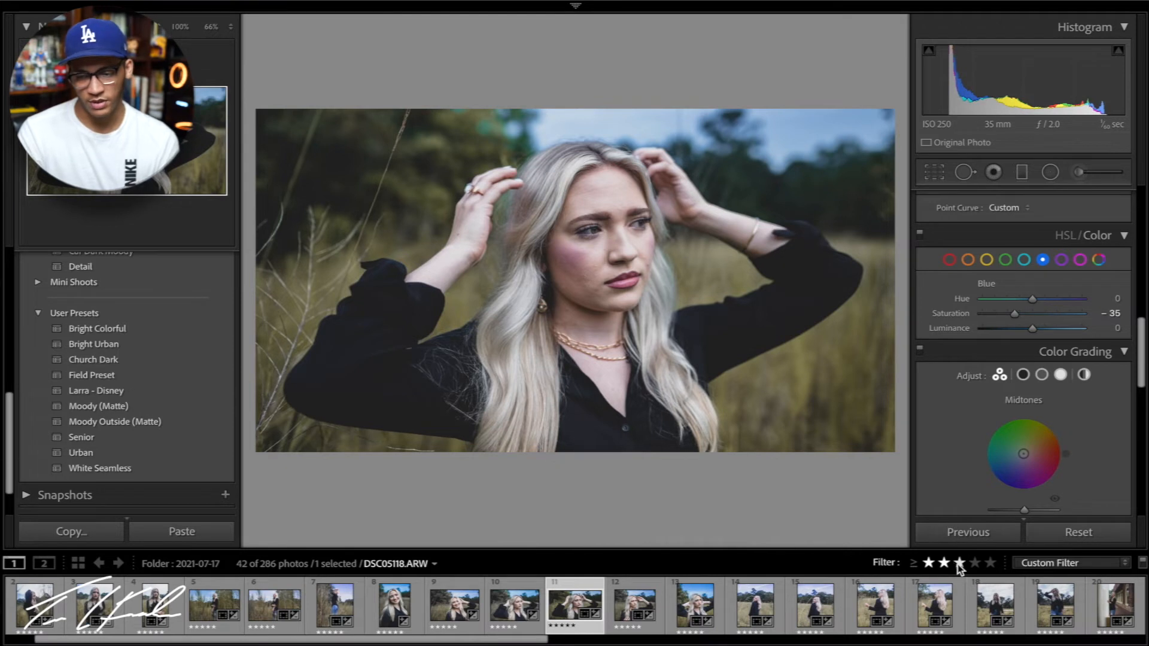
{"action": "left_click", "coordinate": [991, 563]}
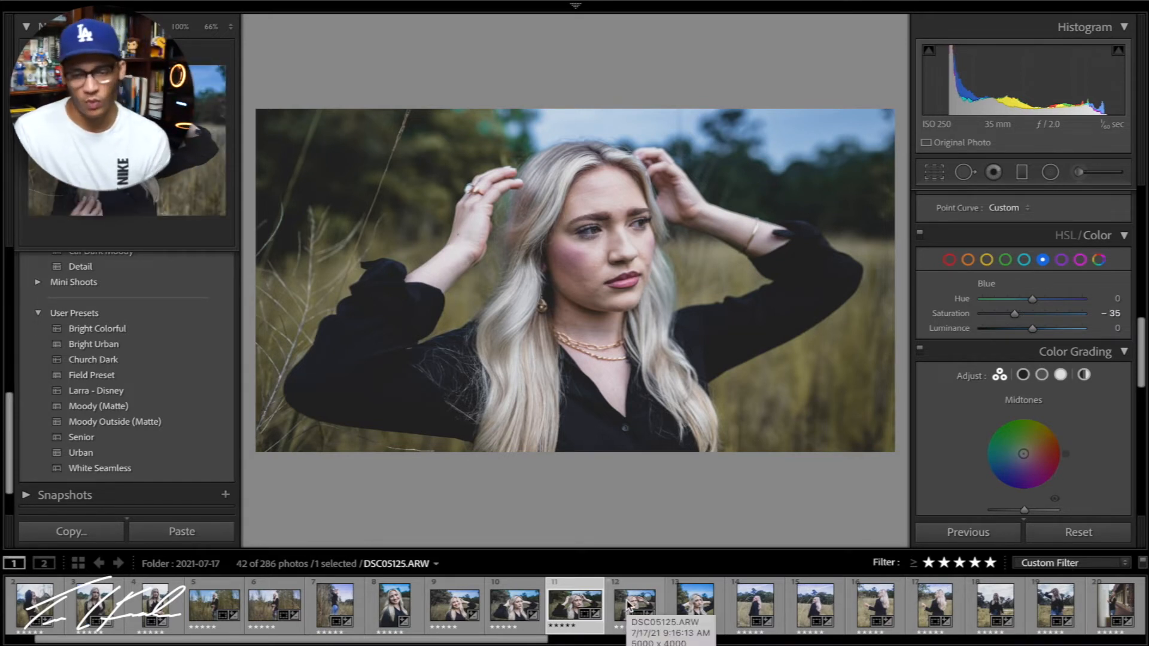
Copy the develop settings of DSC05118.ARW with the checked options and paste them onto DSC05125.ARW.
{"action": "scroll", "coordinate": [980, 345], "scroll_direction": "up", "scroll_amount": 5}
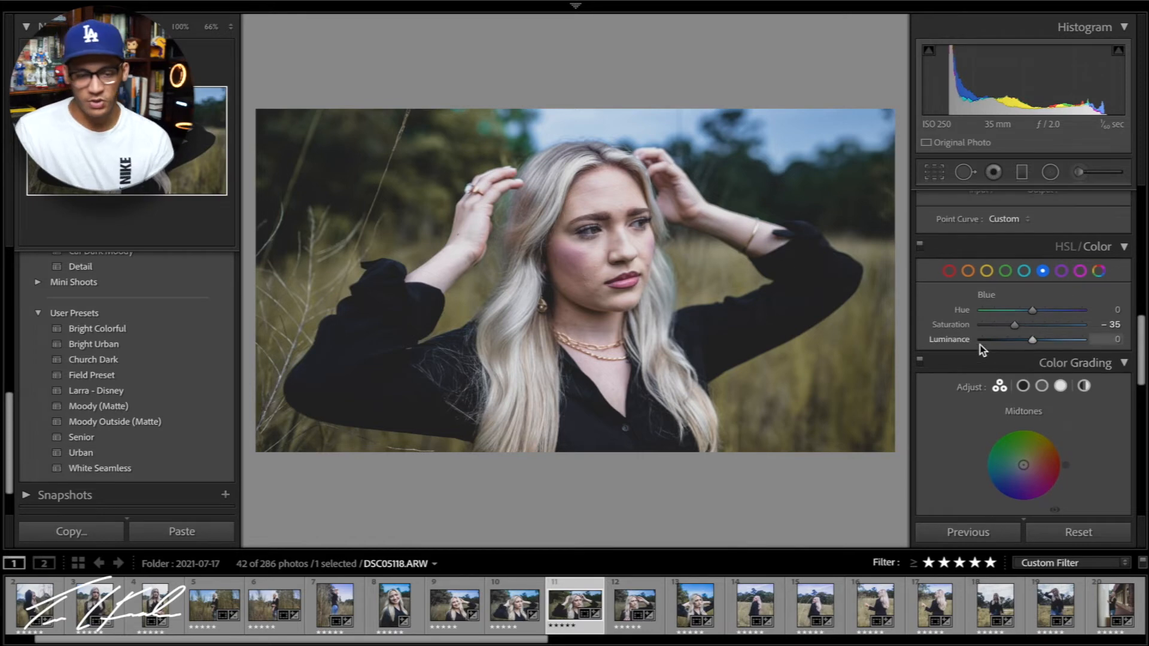
{"action": "left_click", "coordinate": [90, 537]}
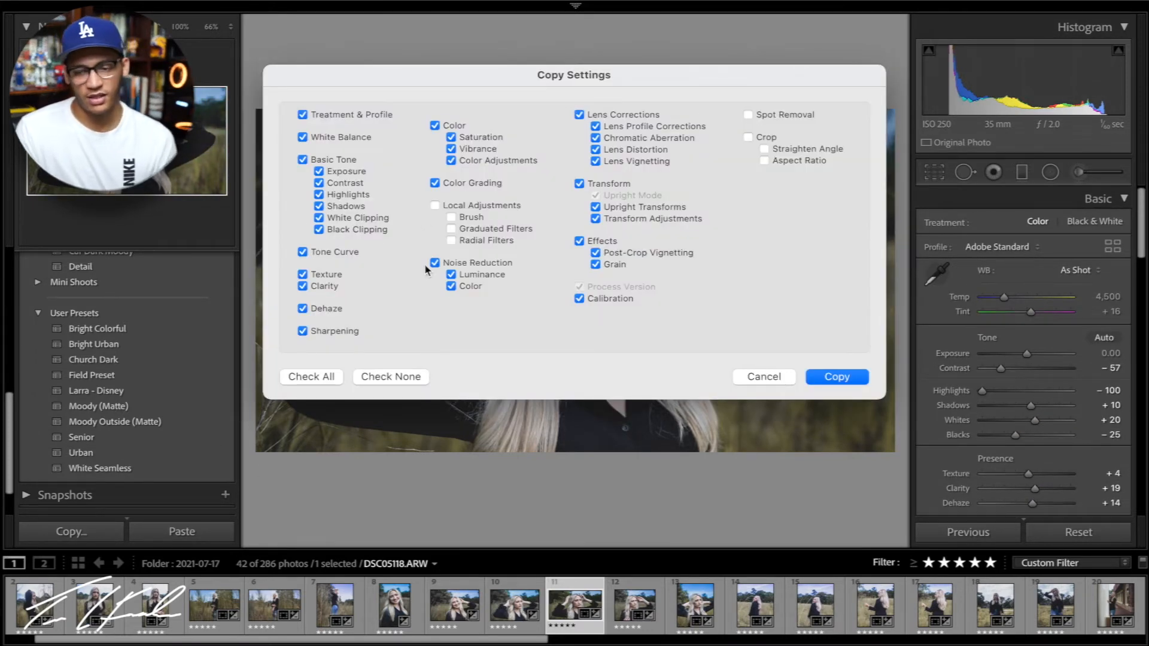
{"action": "left_click", "coordinate": [843, 380]}
{"action": "left_click", "coordinate": [629, 606]}
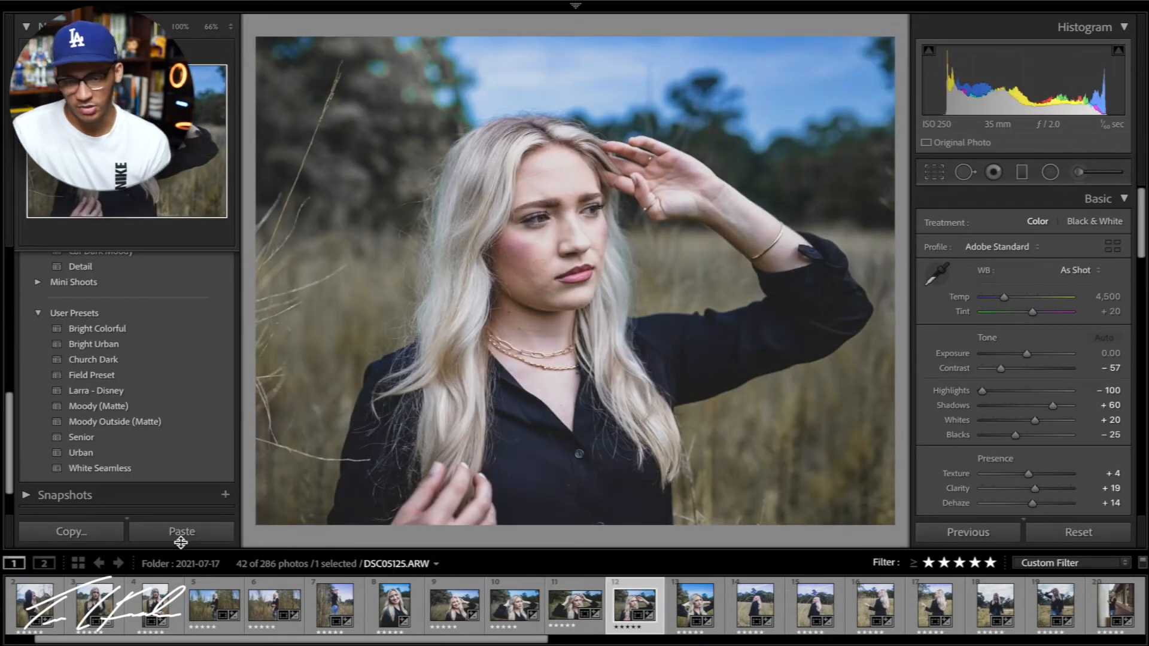
{"action": "left_click", "coordinate": [183, 536]}
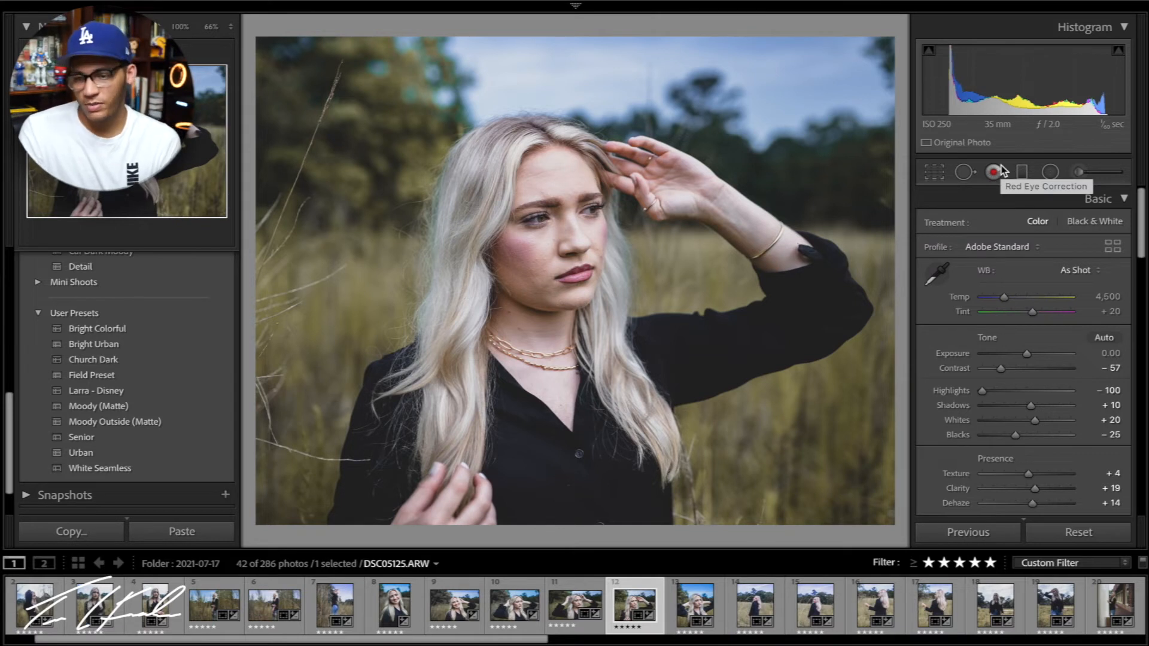
Look at the crop overlay on DSC05125.ARW, close it and bring up the Spot Removal brush settings.
{"action": "left_click", "coordinate": [934, 173]}
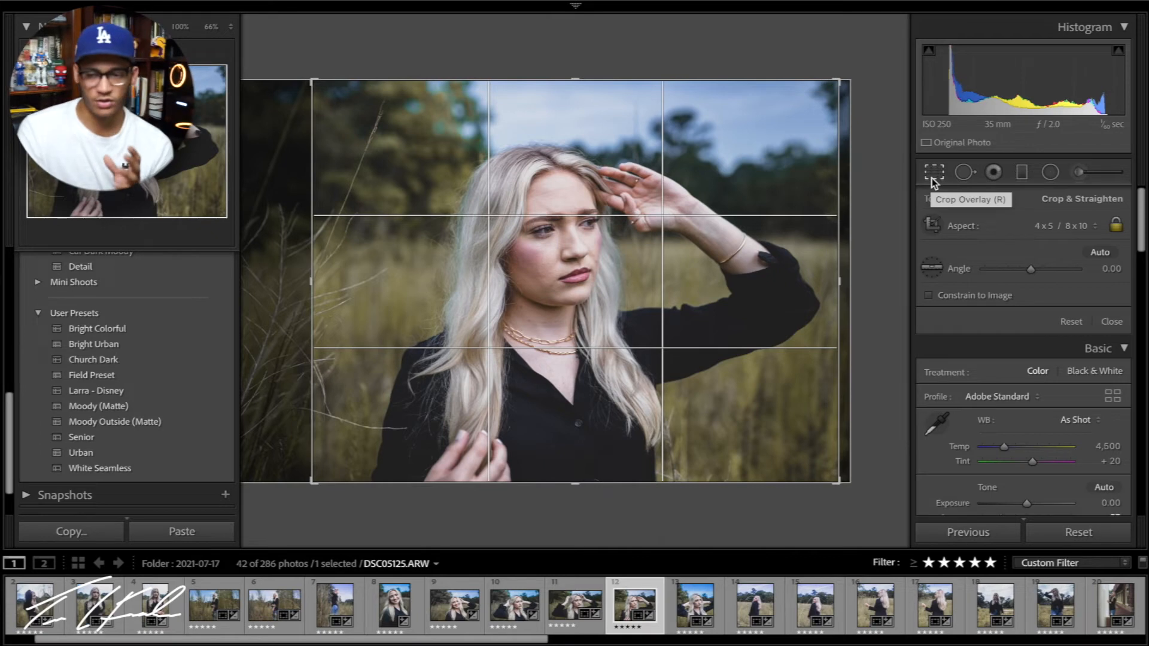
{"action": "left_click", "coordinate": [931, 178]}
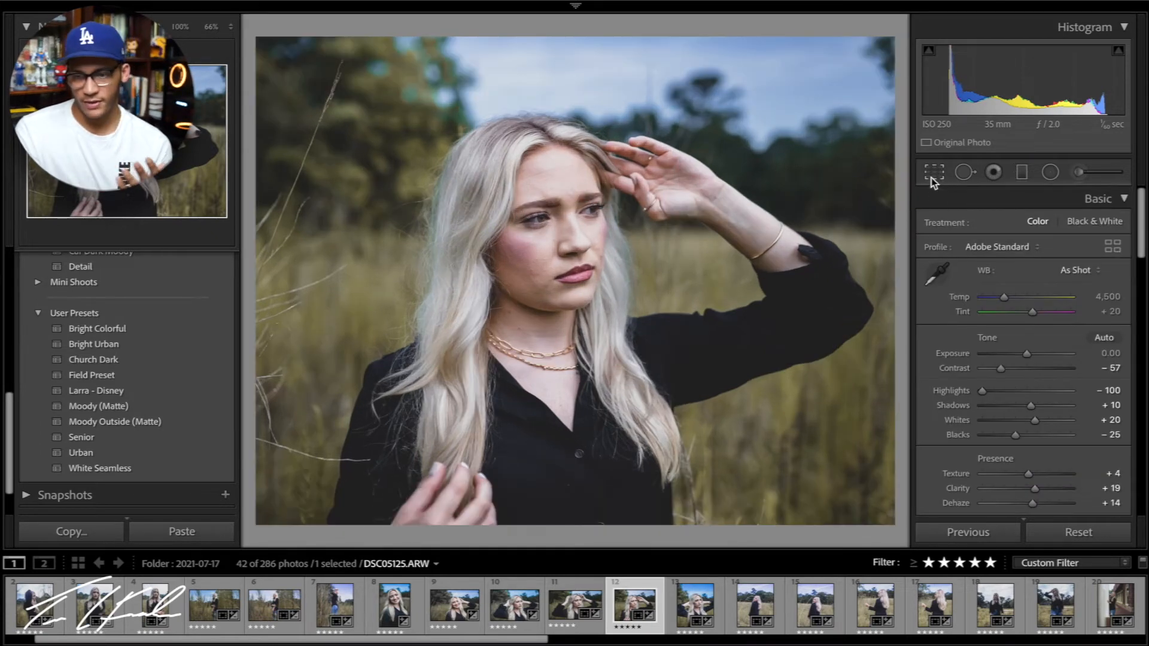
{"action": "left_click", "coordinate": [969, 182]}
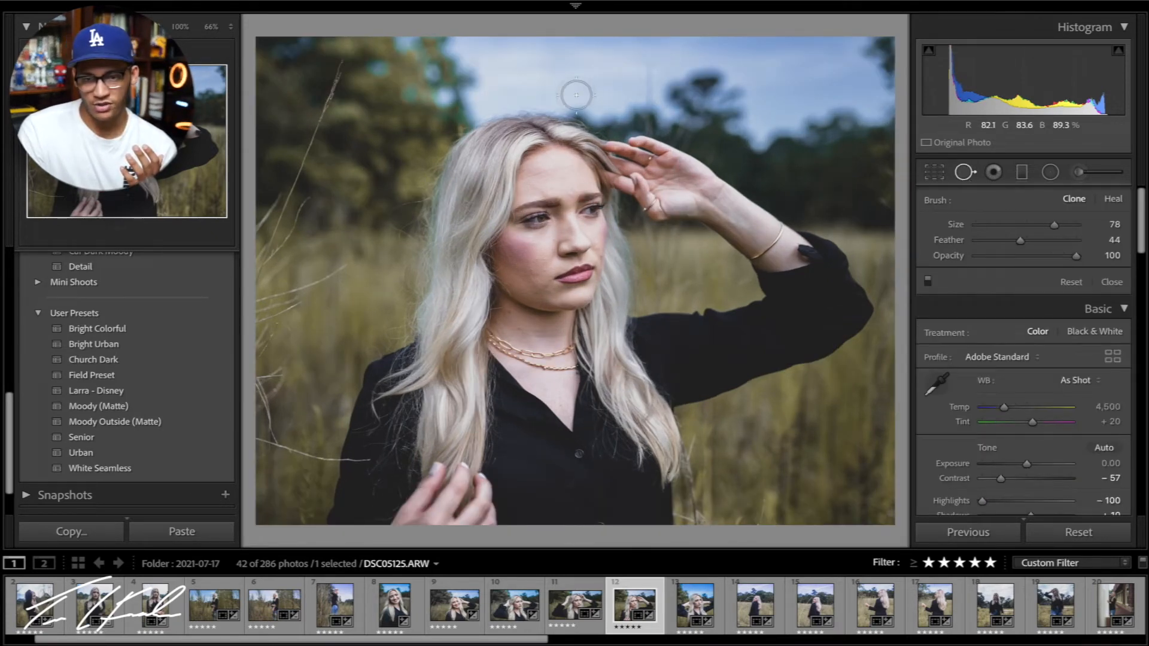
Find the street photos in the filmstrip and compare DSC05228.ARW with its before version.
{"action": "scroll", "coordinate": [576, 94], "scroll_direction": "up", "scroll_amount": 2}
{"action": "scroll", "coordinate": [843, 617], "scroll_direction": "down", "scroll_amount": 5}
{"action": "left_click", "coordinate": [275, 608]}
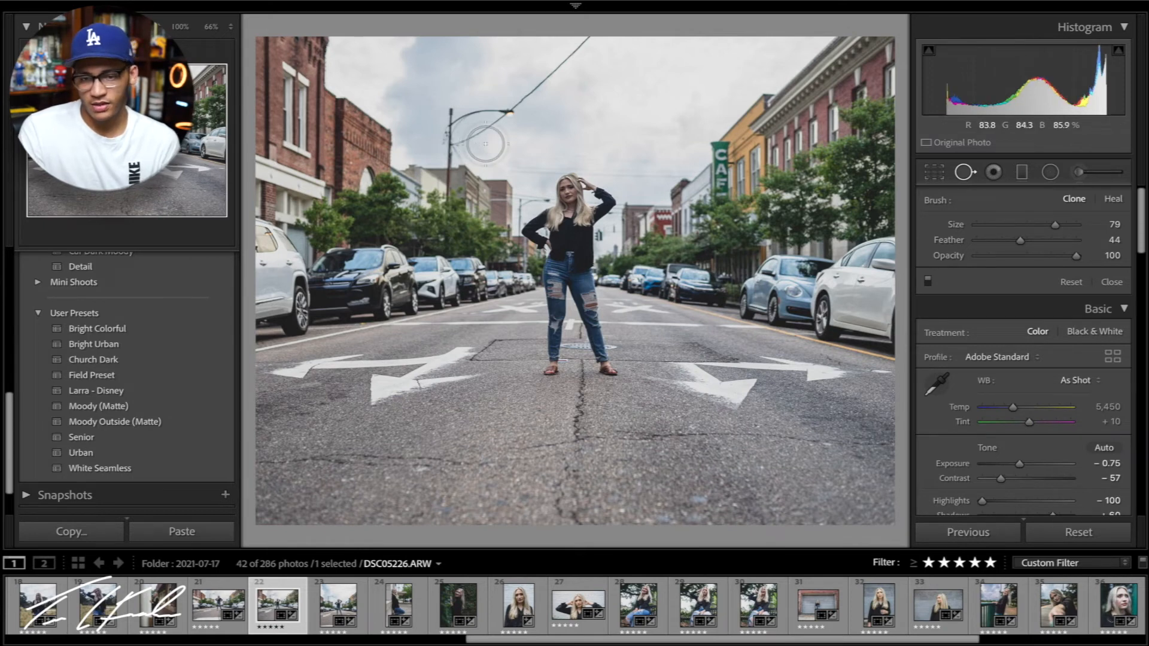
{"action": "key", "text": "Right"}
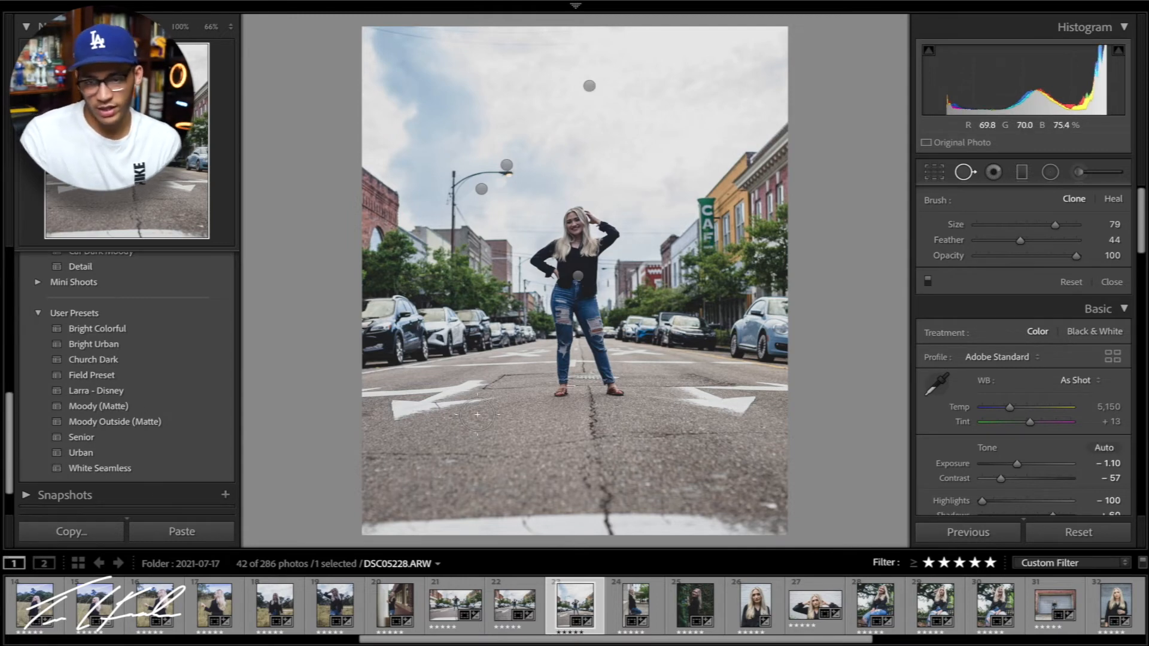
{"action": "key", "text": "backslash"}
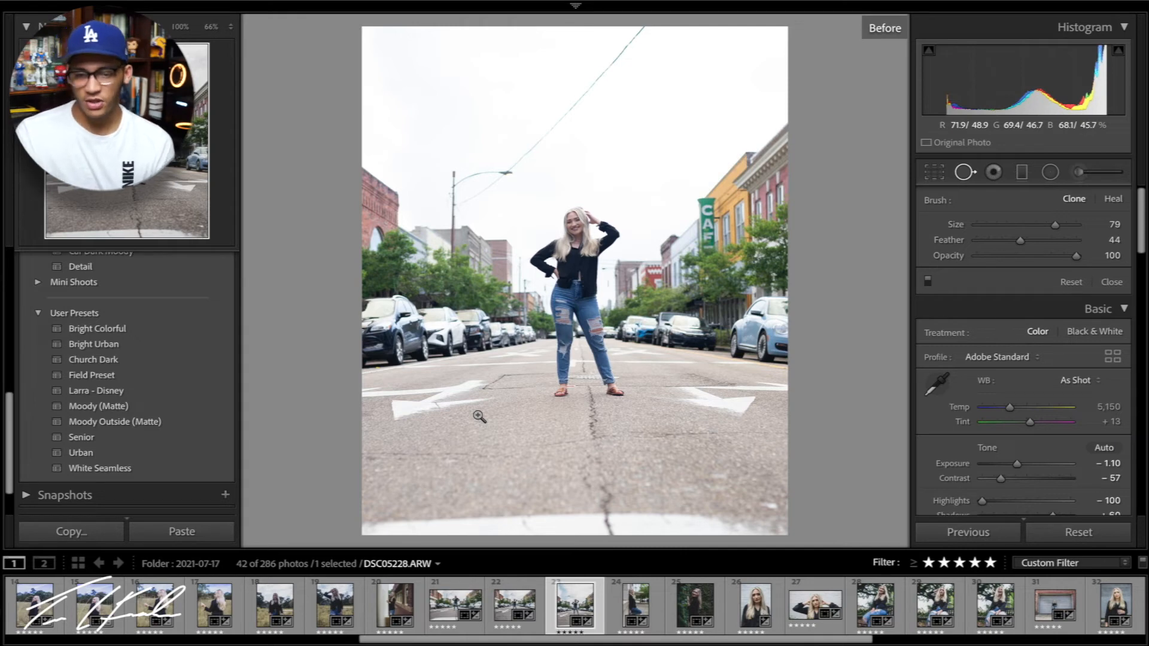
{"action": "key", "text": "backslash"}
{"action": "key", "text": "backslash"}
{"action": "key", "text": "backslash"}
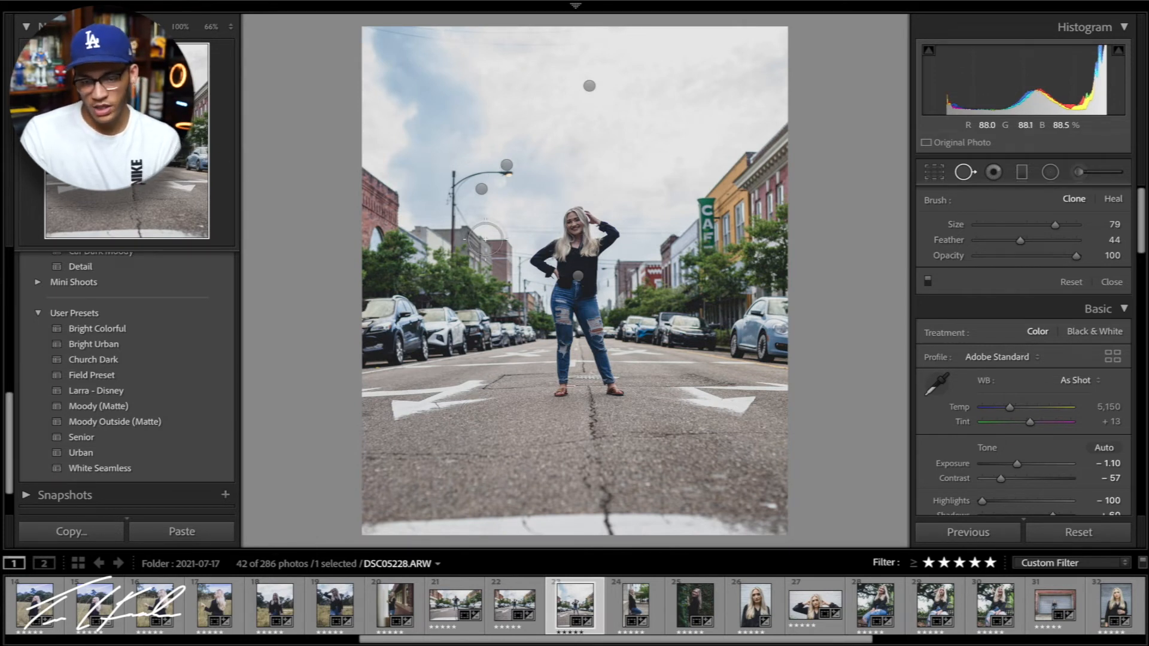
In DSC05226.ARW, clone out the overhead wire running from the street lamp up through the sky, using Spot Removal at size 76 and feather 44.
{"action": "left_click", "coordinate": [513, 604]}
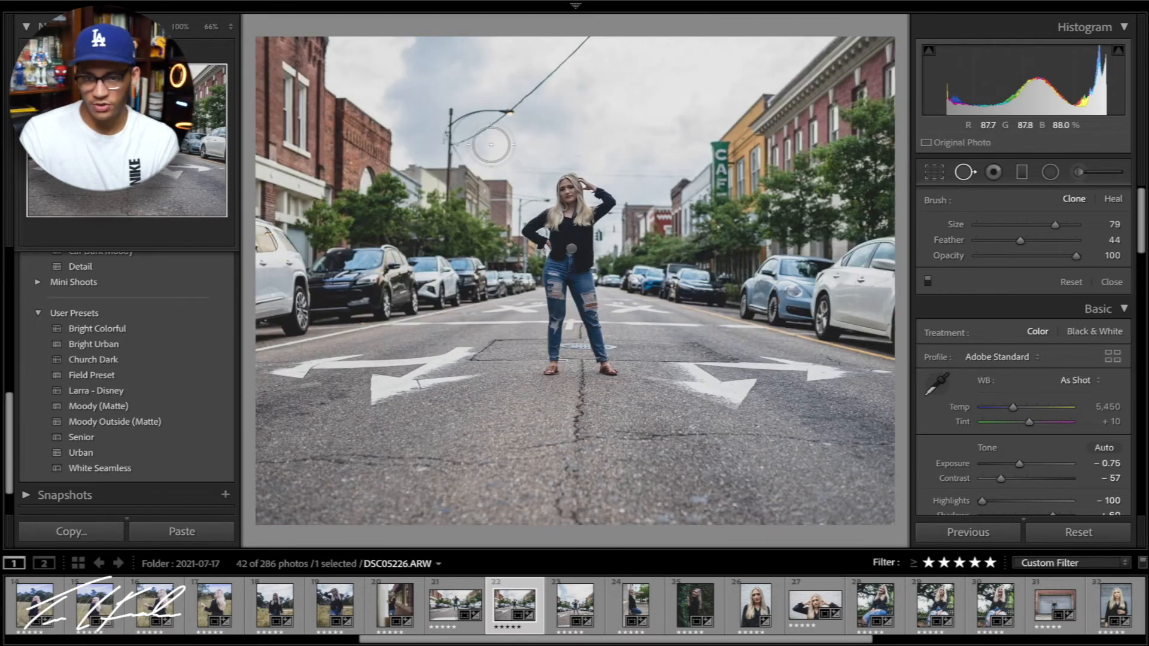
{"action": "key", "text": "z"}
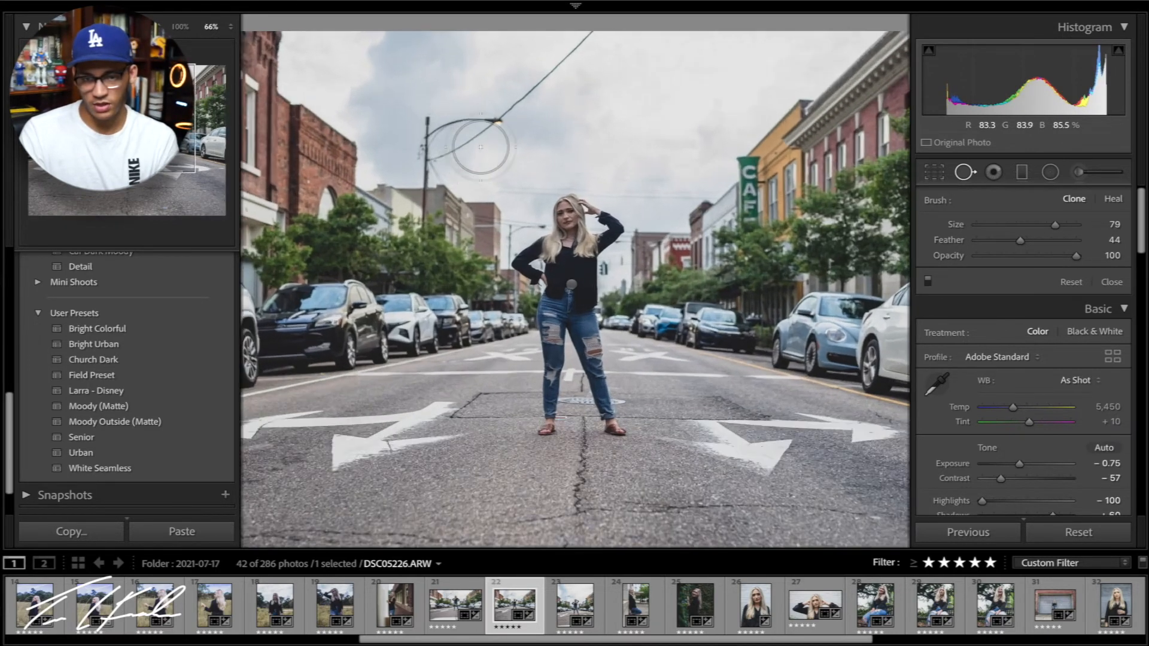
{"action": "scroll", "coordinate": [480, 146], "scroll_direction": "down", "scroll_amount": 5}
{"action": "scroll", "coordinate": [480, 147], "scroll_direction": "up", "scroll_amount": 7}
{"action": "scroll", "coordinate": [480, 146], "scroll_direction": "down", "scroll_amount": 3}
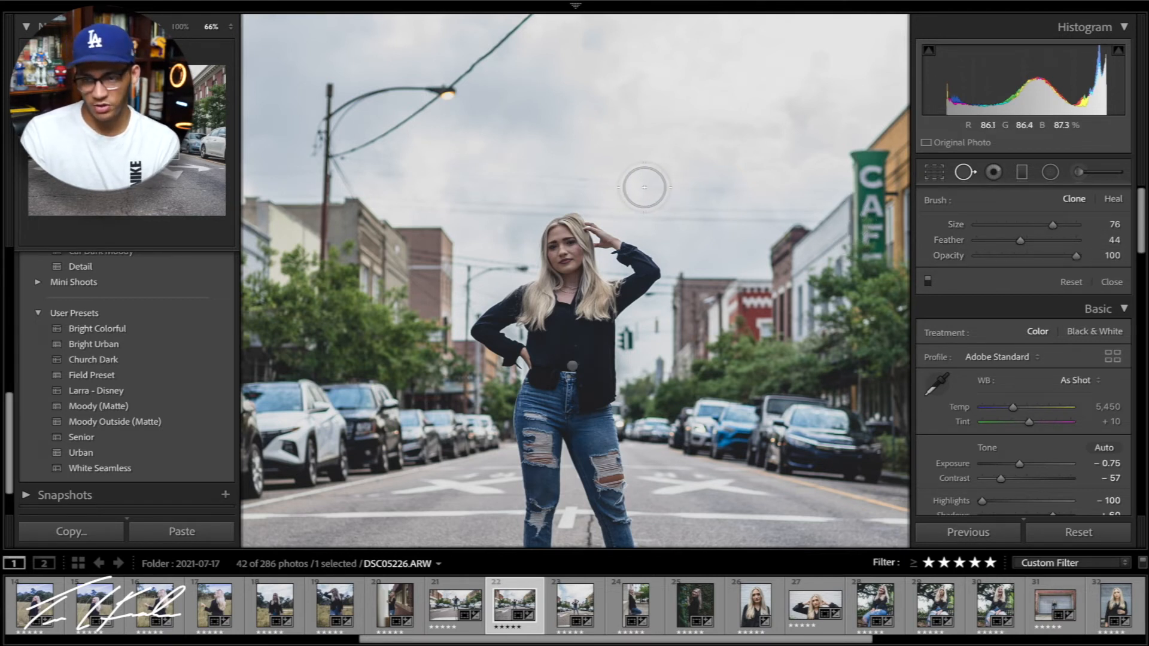
{"action": "left_click", "coordinate": [975, 174]}
{"action": "left_click_drag", "start_coordinate": [562, 160], "coordinate": [624, 375]}
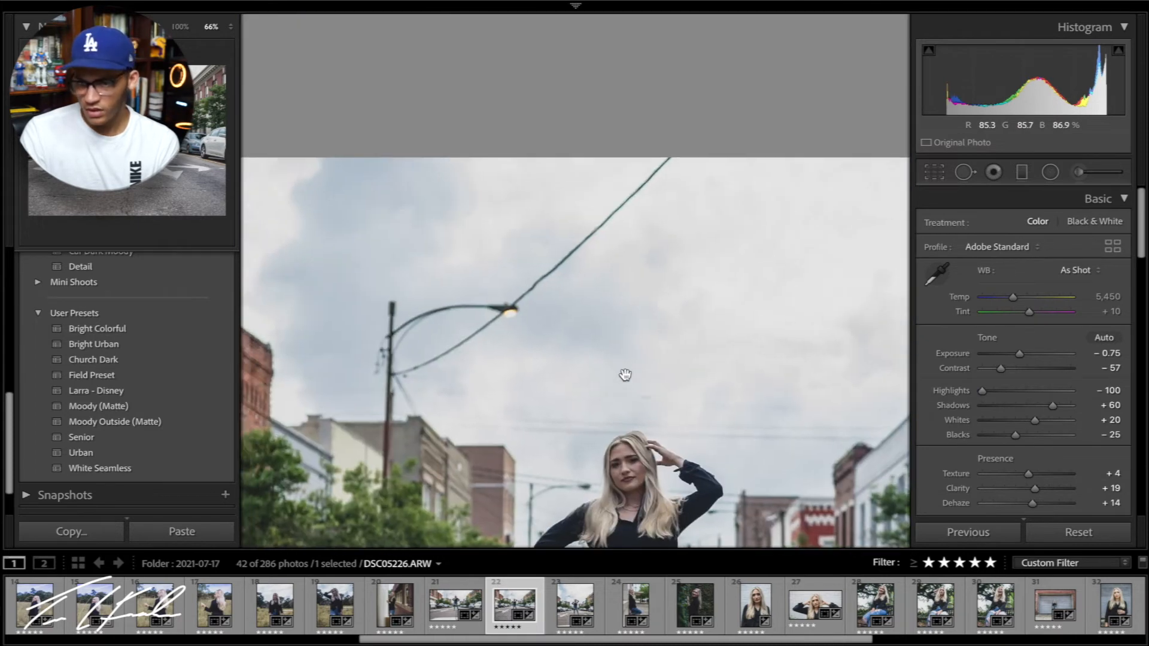
{"action": "left_click", "coordinate": [964, 172]}
{"action": "left_click_drag", "start_coordinate": [520, 289], "coordinate": [676, 141]}
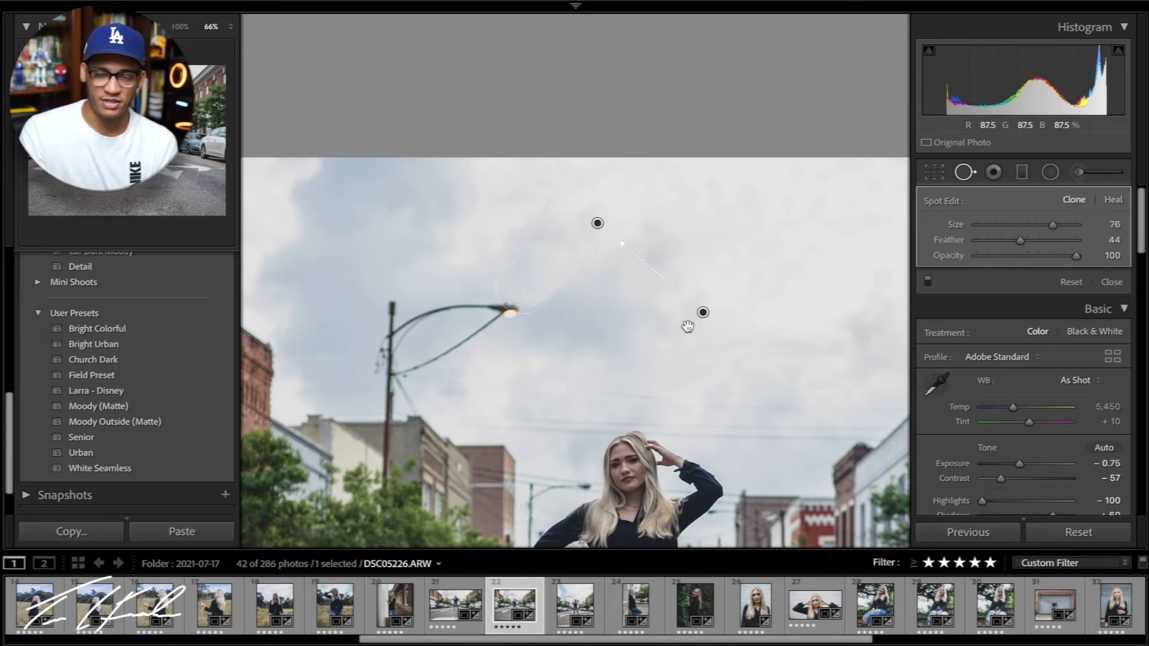
Set the wire clone's feather to 82, reposition its source and target areas in the sky, and finish the spot removal.
{"action": "left_click_drag", "start_coordinate": [705, 314], "coordinate": [673, 294]}
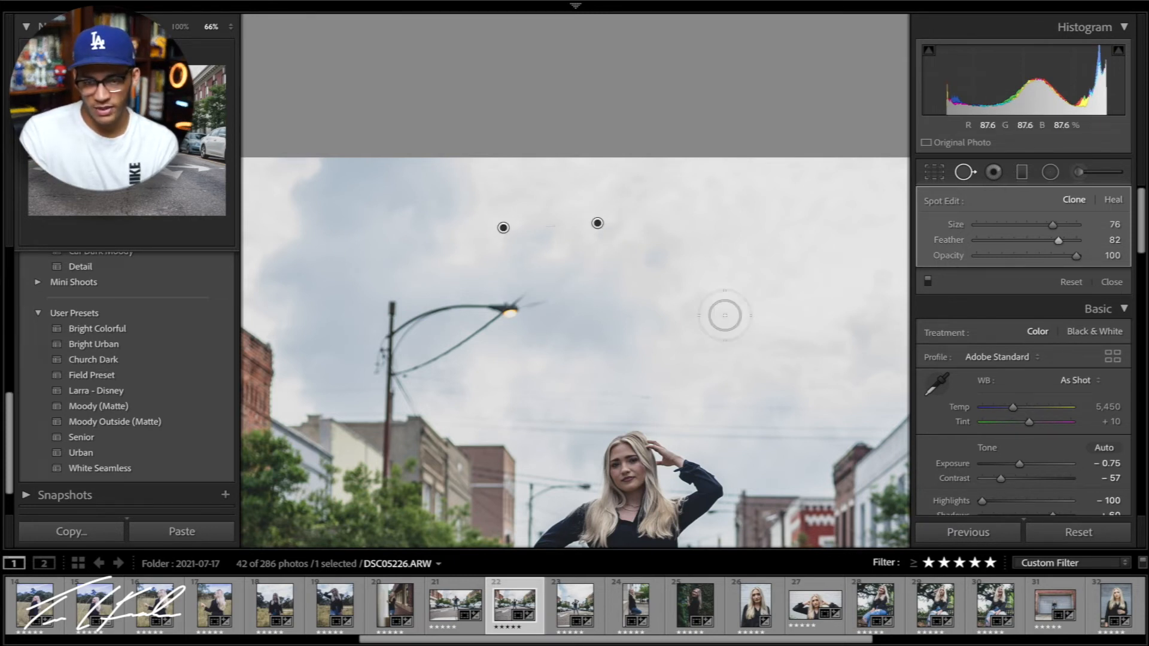
{"action": "mouse_move", "coordinate": [601, 228]}
{"action": "left_mouse_down"}
{"action": "mouse_move", "coordinate": [585, 242]}
{"action": "mouse_move", "coordinate": [589, 231]}
{"action": "left_mouse_up"}
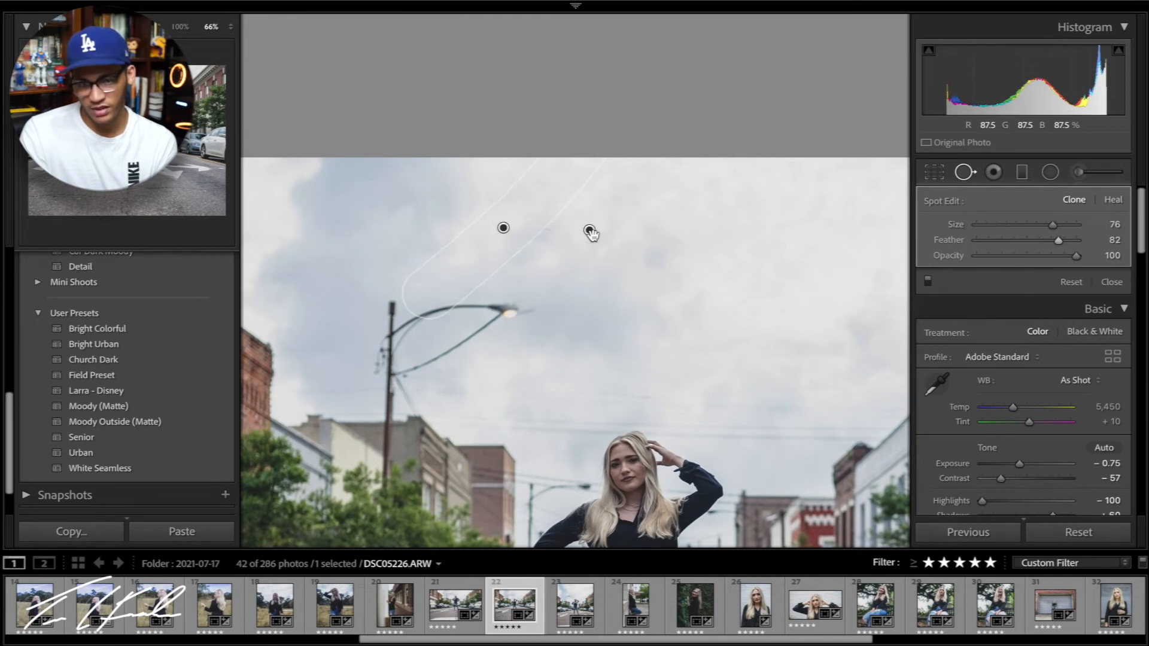
{"action": "left_click_drag", "start_coordinate": [490, 233], "coordinate": [488, 220]}
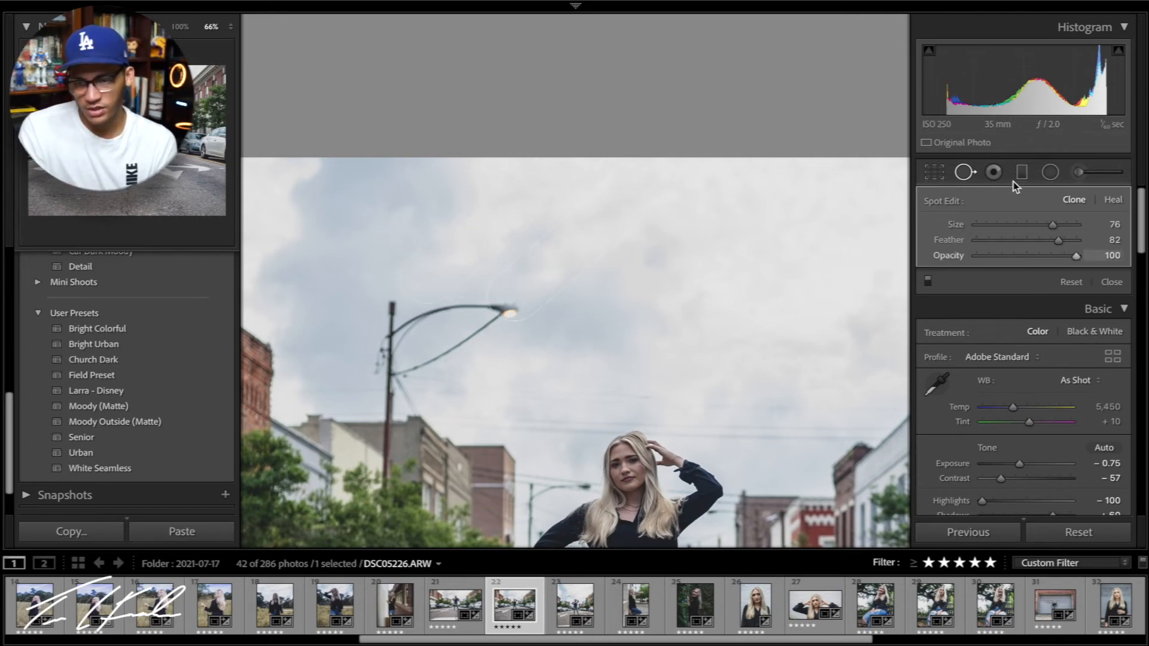
{"action": "left_click", "coordinate": [964, 173]}
Show the whole retouched street photo and compare it with its before version.
{"action": "left_click", "coordinate": [731, 277]}
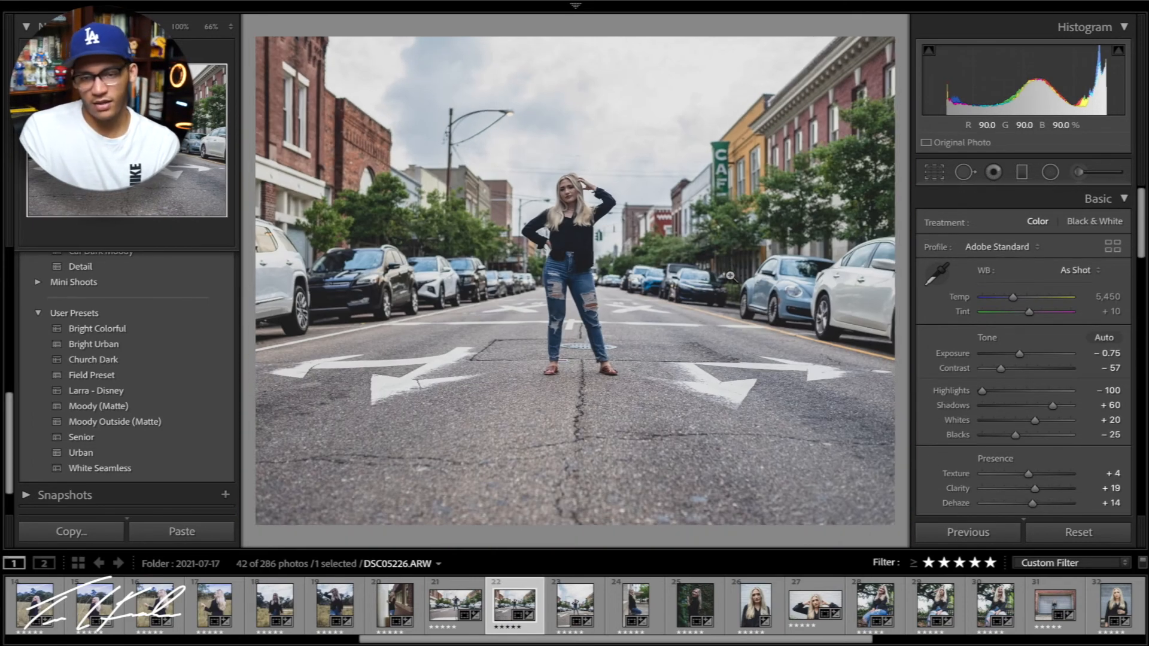
{"action": "key", "text": "backslash"}
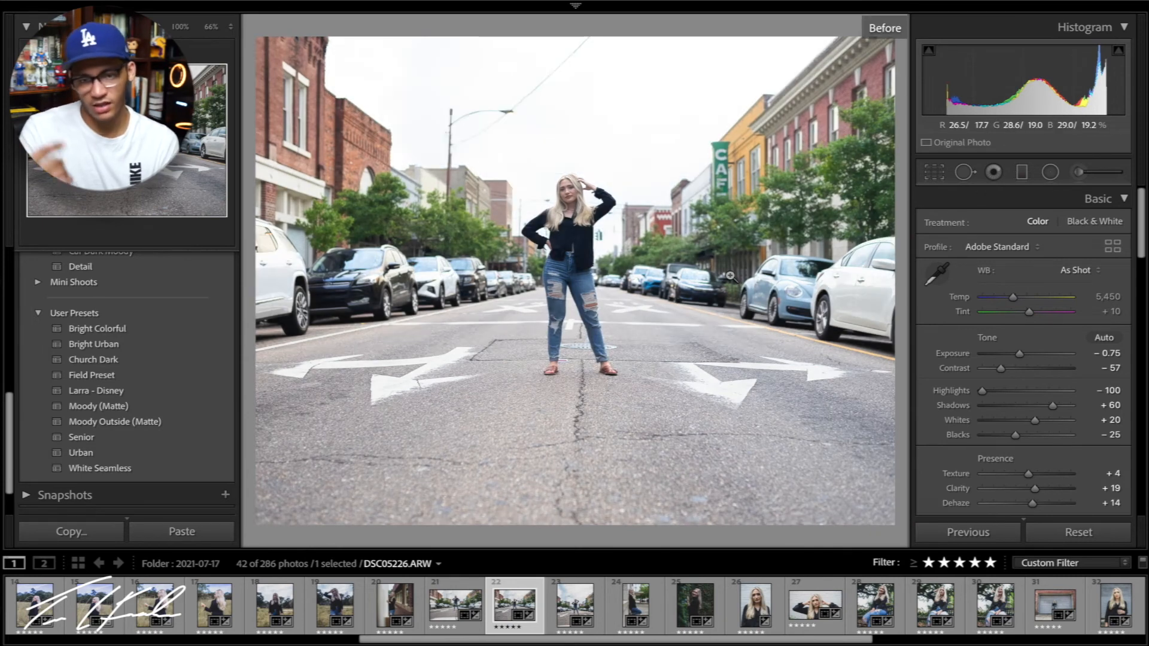
{"action": "key", "text": "backslash"}
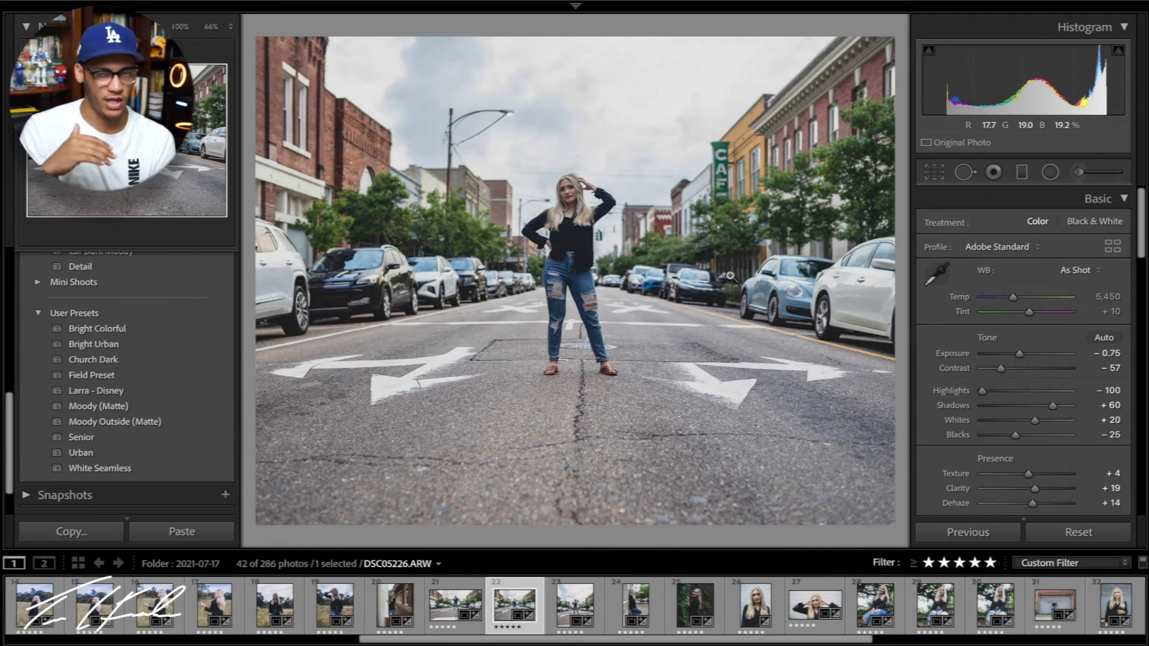
In DSC05228.ARW, add graduated filters over the sky and the street's lower right and lower left corners, with the mask overlay shown.
{"action": "left_click", "coordinate": [571, 611]}
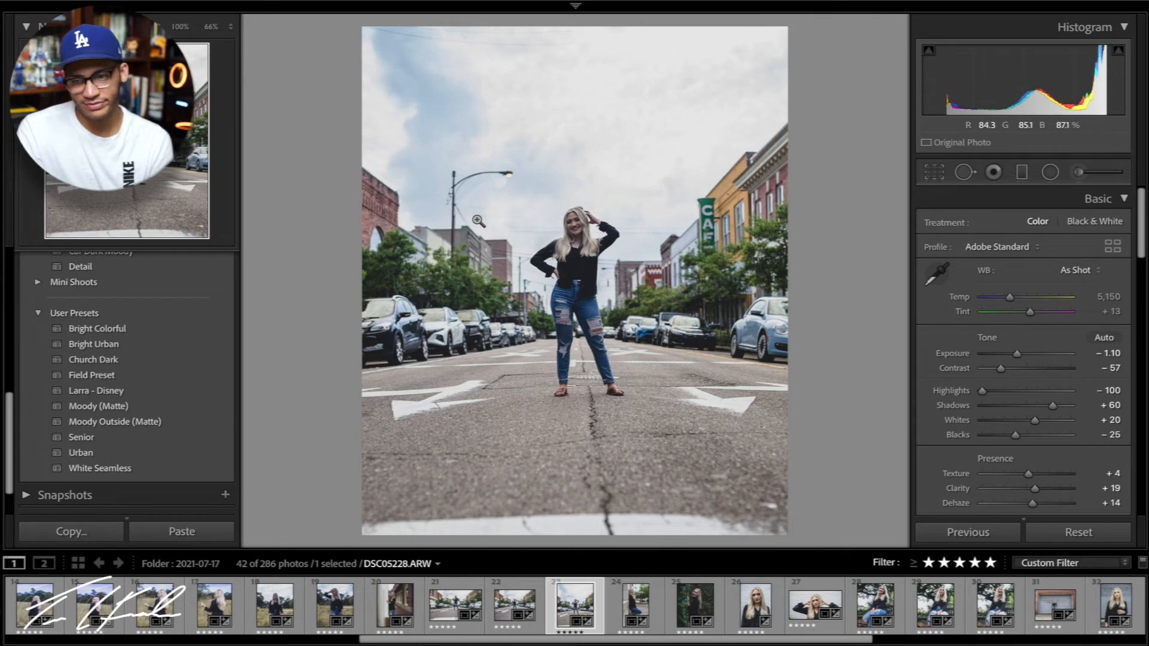
{"action": "left_click", "coordinate": [1022, 172]}
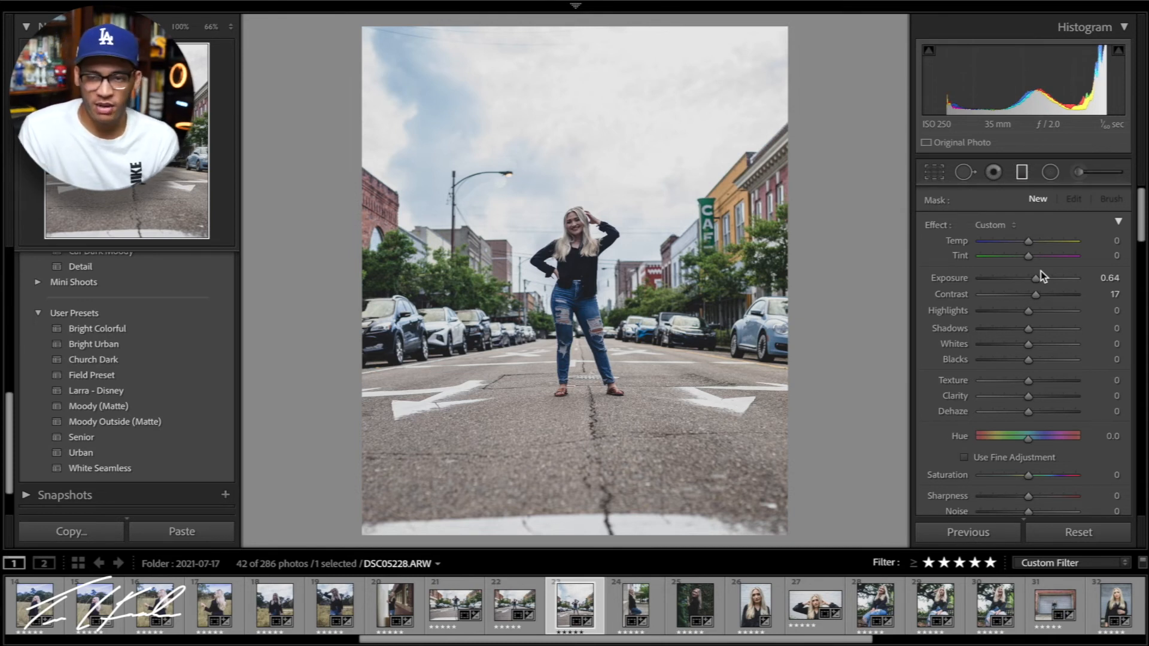
{"action": "left_click_drag", "start_coordinate": [682, 19], "coordinate": [690, 278]}
{"action": "key", "text": "o"}
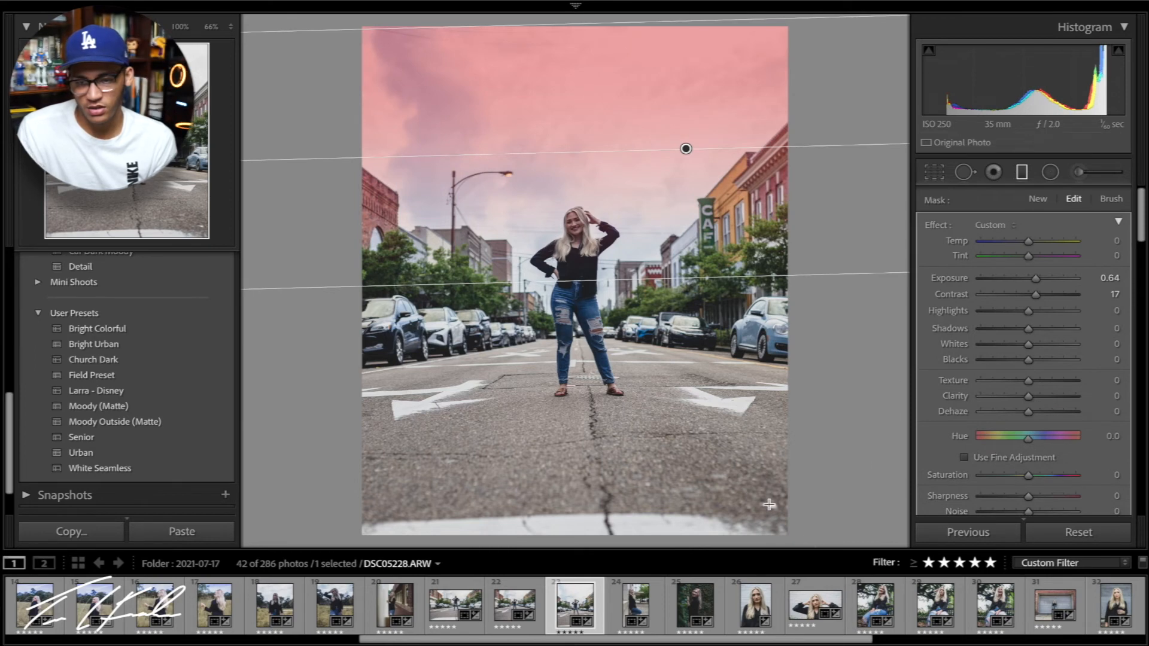
{"action": "left_click_drag", "start_coordinate": [769, 505], "coordinate": [658, 396]}
{"action": "left_click_drag", "start_coordinate": [328, 501], "coordinate": [600, 322]}
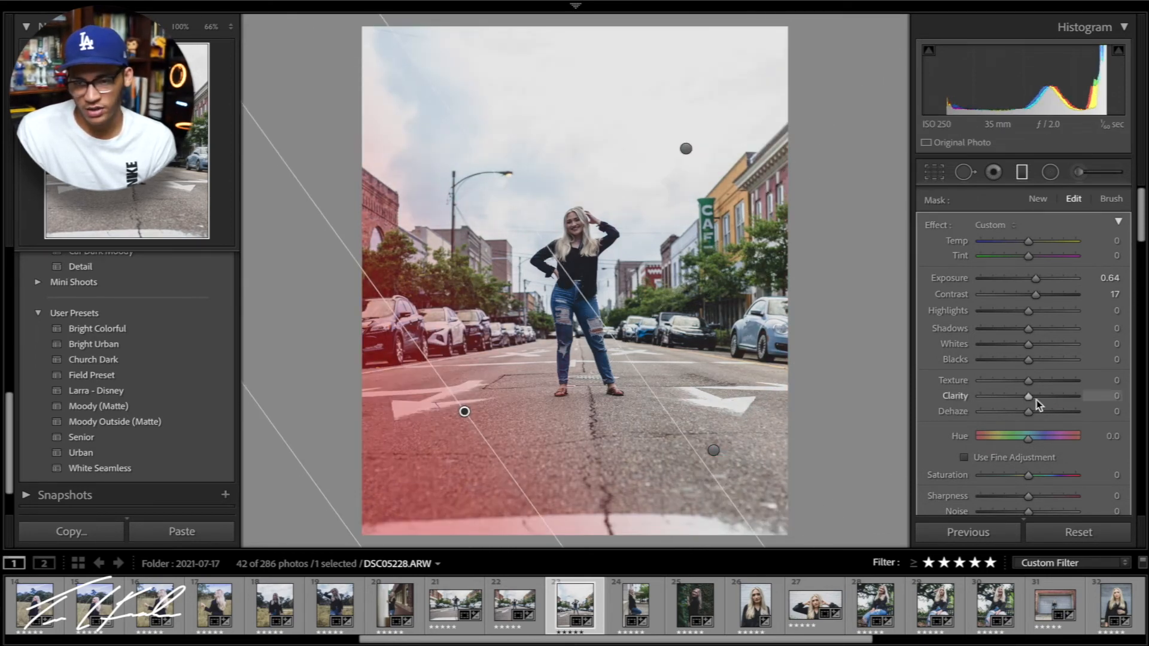
Darken the two street corner filters, setting exposure to -1.72 for the lower left and -1.23 for the lower right.
{"action": "left_click_drag", "start_coordinate": [1036, 278], "coordinate": [1008, 282]}
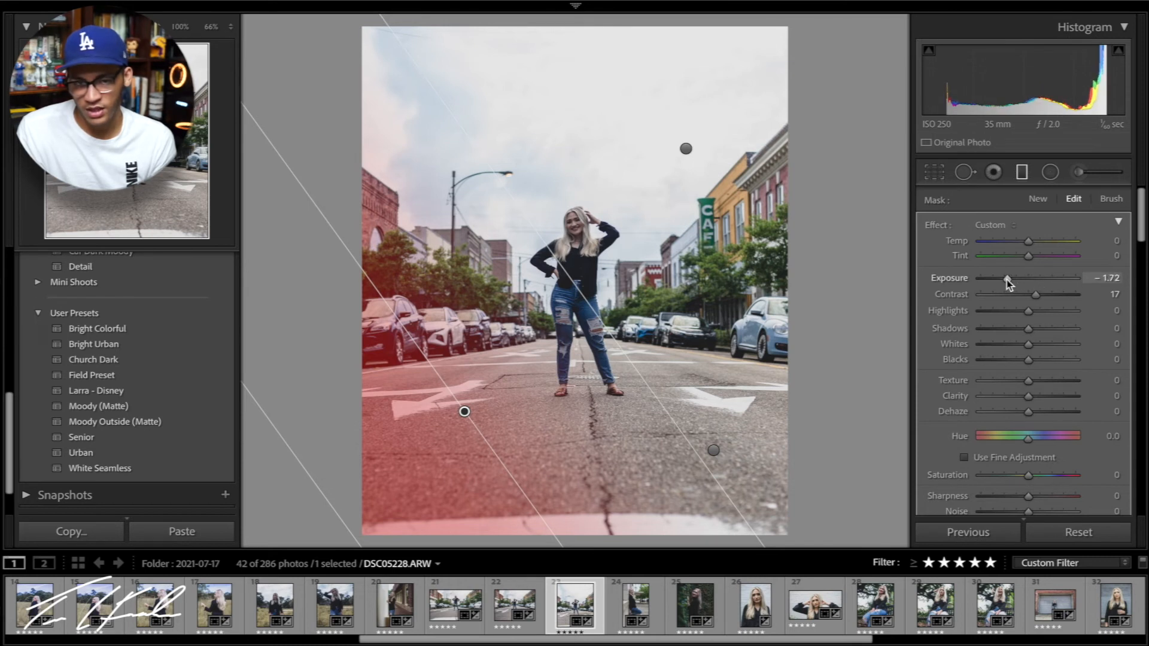
{"action": "left_click", "coordinate": [713, 449]}
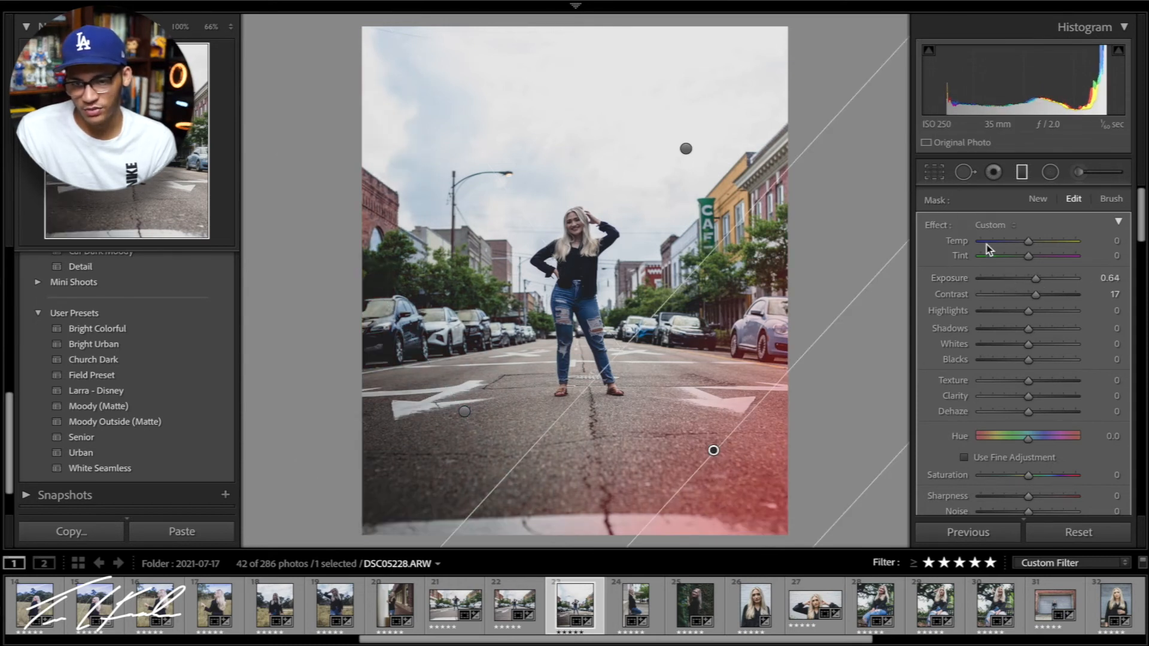
{"action": "left_click_drag", "start_coordinate": [1036, 279], "coordinate": [1013, 286]}
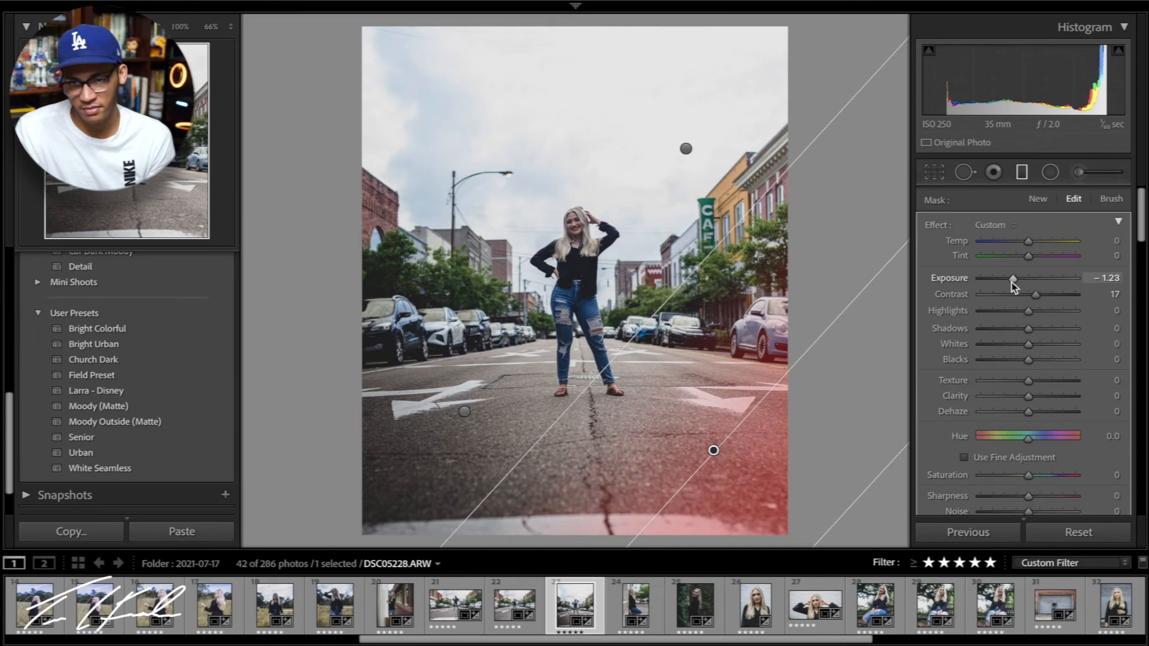
Set the sky graduated filter's exposure to -0.56 and finish the graduated filter edits.
{"action": "left_click", "coordinate": [685, 148]}
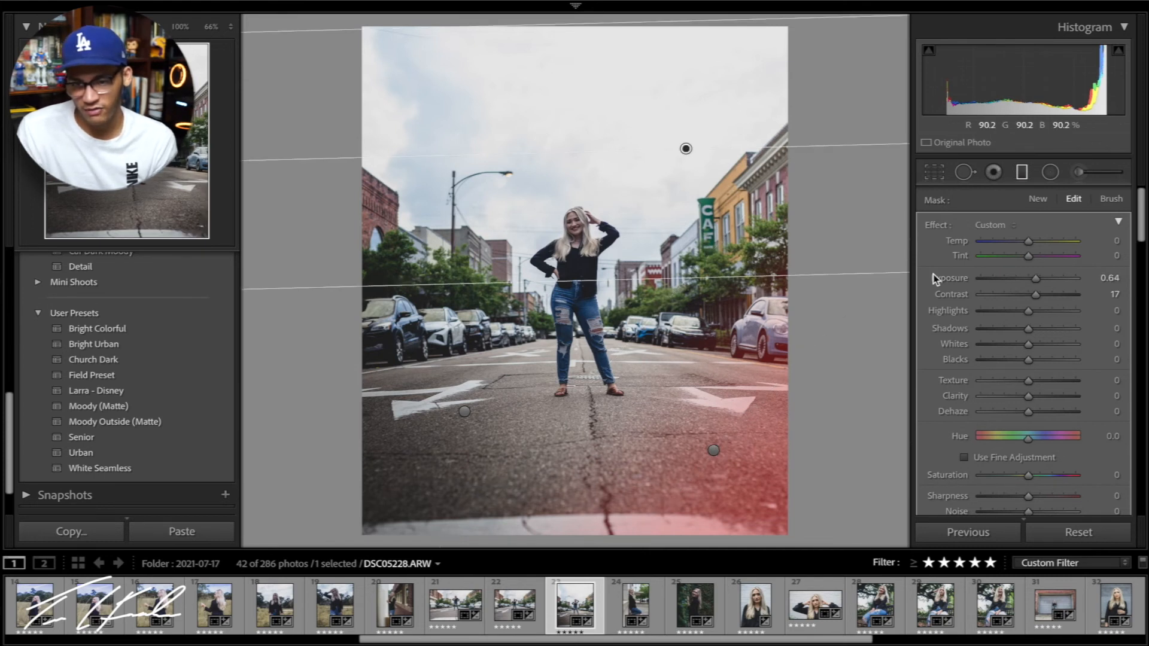
{"action": "left_click_drag", "start_coordinate": [1034, 279], "coordinate": [1011, 283]}
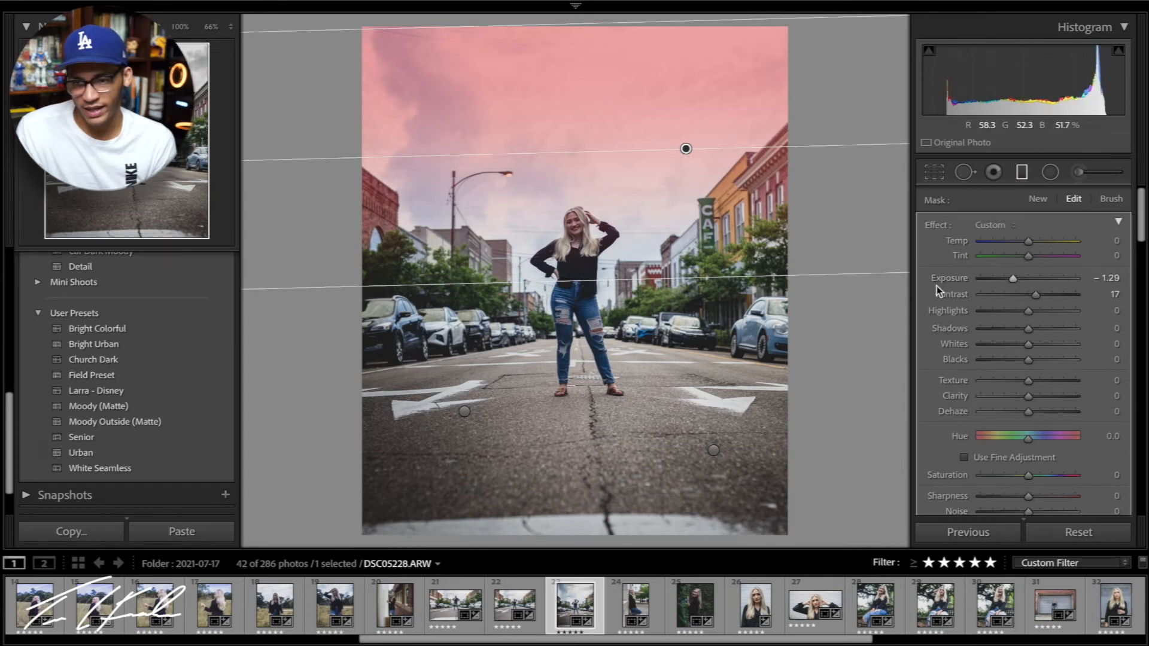
{"action": "left_click_drag", "start_coordinate": [1026, 275], "coordinate": [1021, 279]}
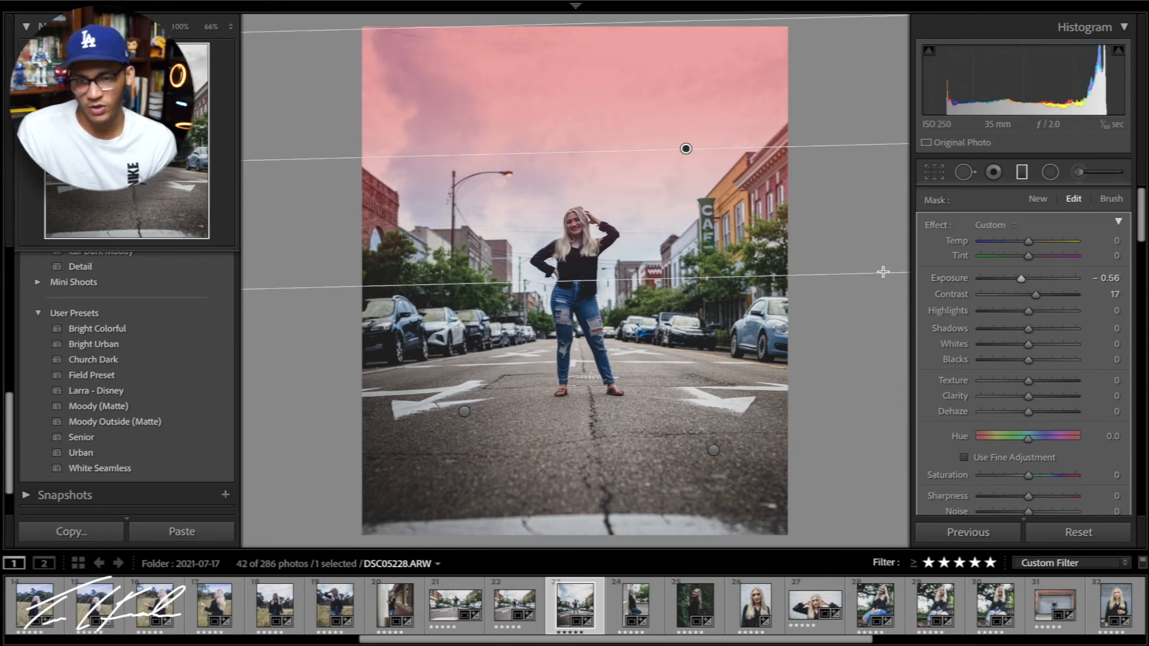
{"action": "left_click", "coordinate": [1025, 172]}
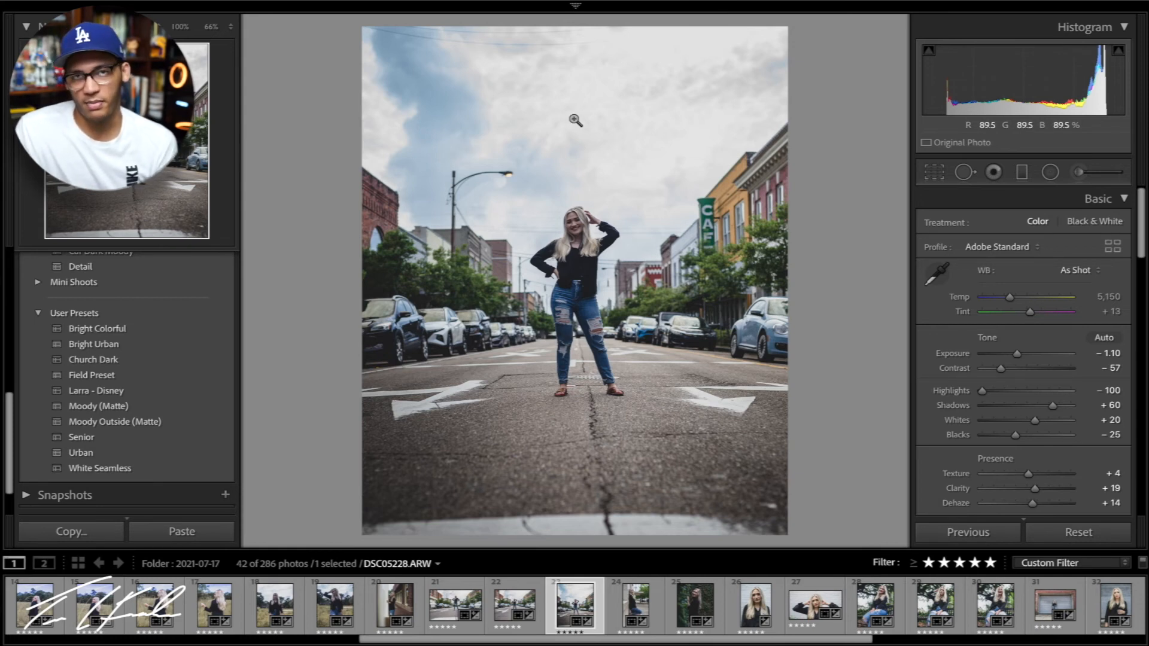
{"action": "left_click", "coordinate": [1052, 173]}
{"action": "left_click", "coordinate": [1051, 174]}
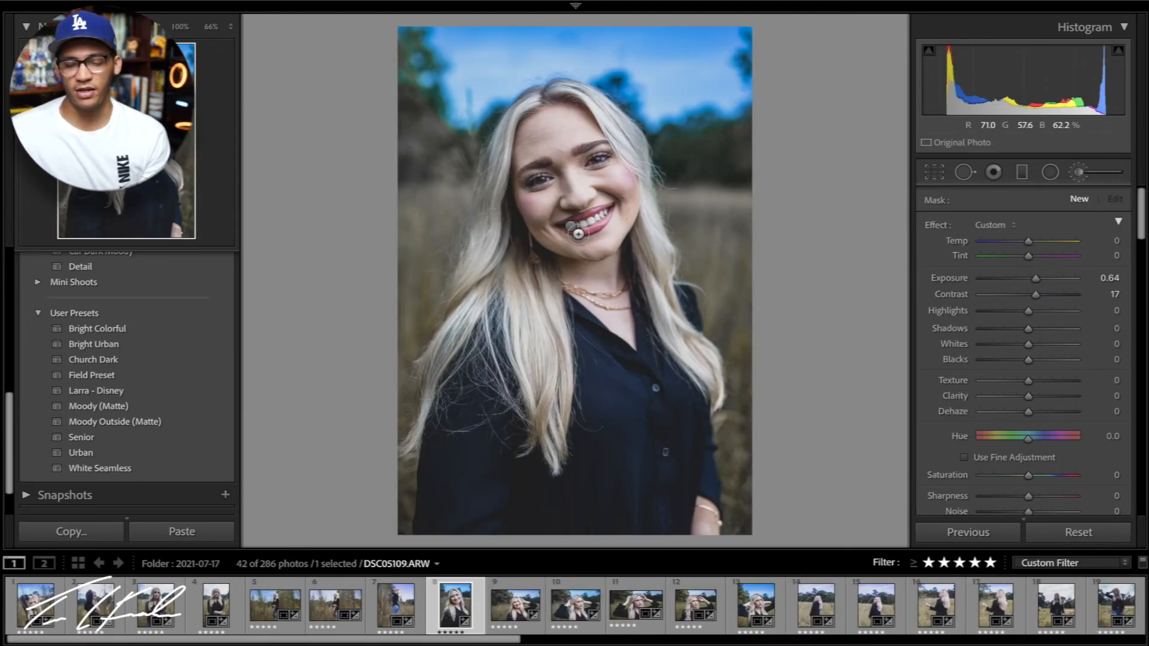
Try an Adjustment Brush dab with exposure 0.64 and contrast 17 on the woman's eye in DSC05109.ARW, and undo it.
{"action": "mouse_move", "coordinate": [572, 232]}
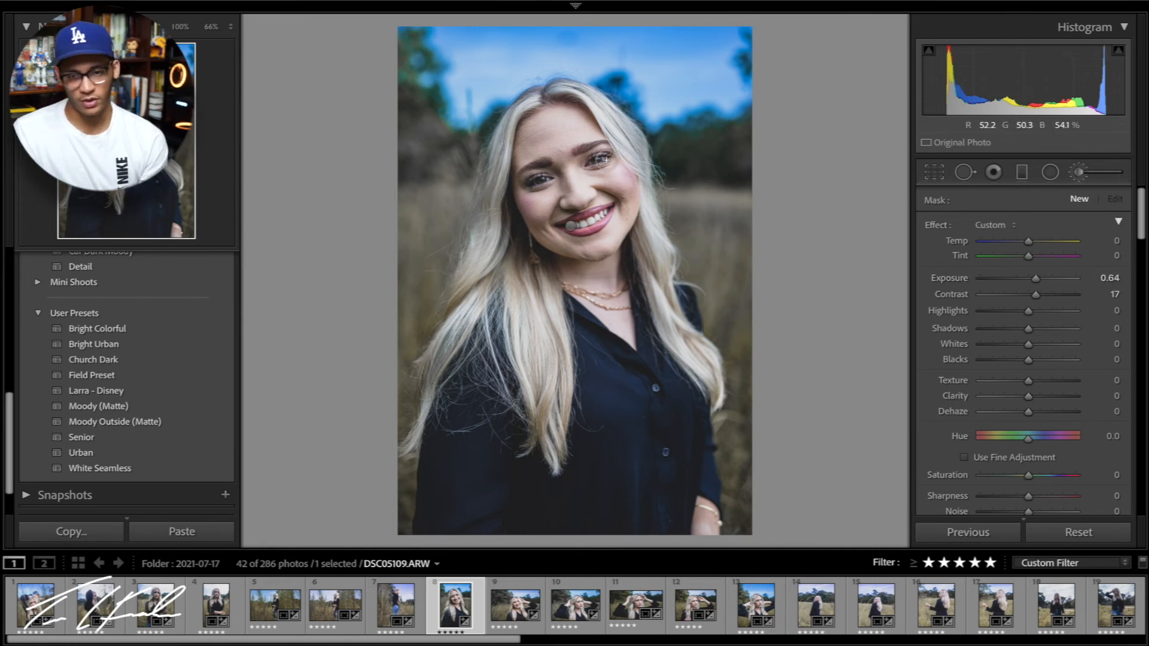
{"action": "left_click", "coordinate": [607, 160]}
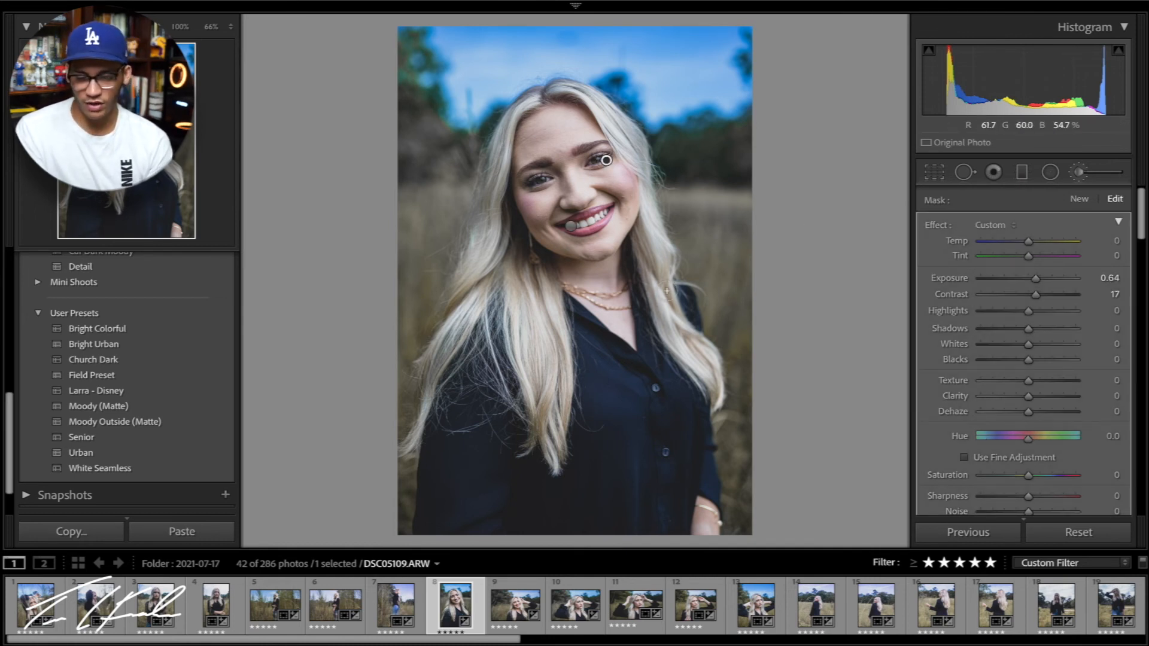
{"action": "key", "text": "ctrl+z"}
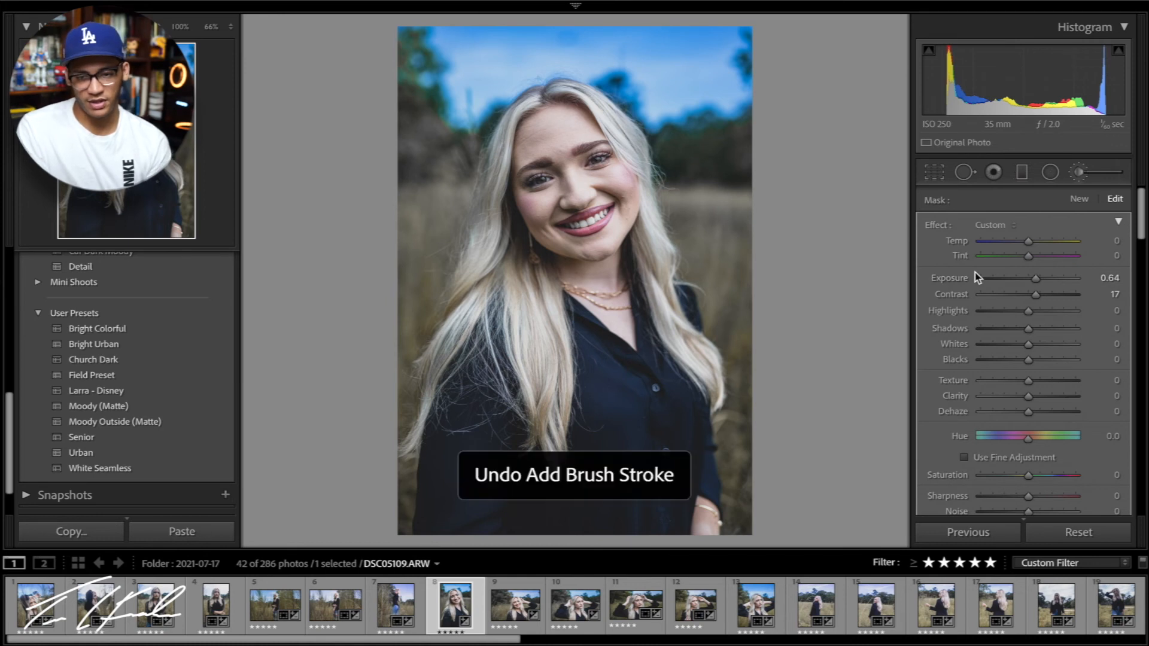